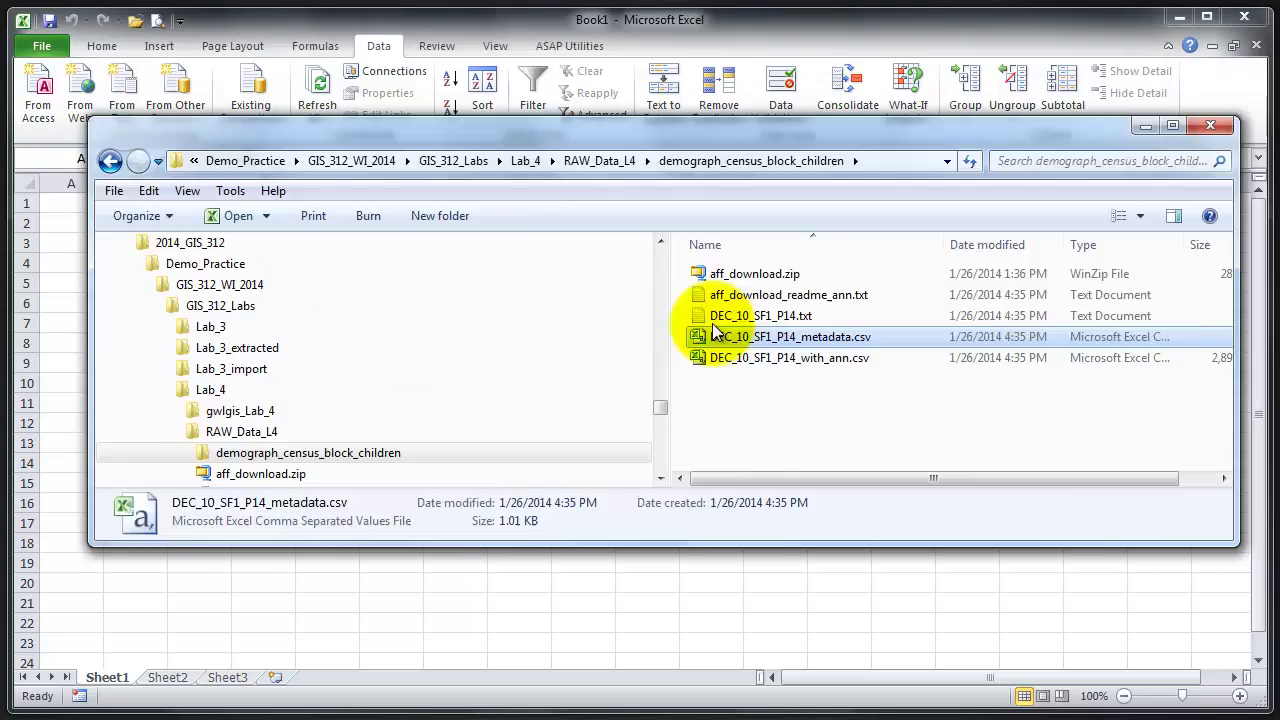
Widen the file list of the demograph_census_block_children folder to view its files, and minimize the folder window.
{"action": "left_click_drag", "start_coordinate": [660, 125], "coordinate": [682, 158]}
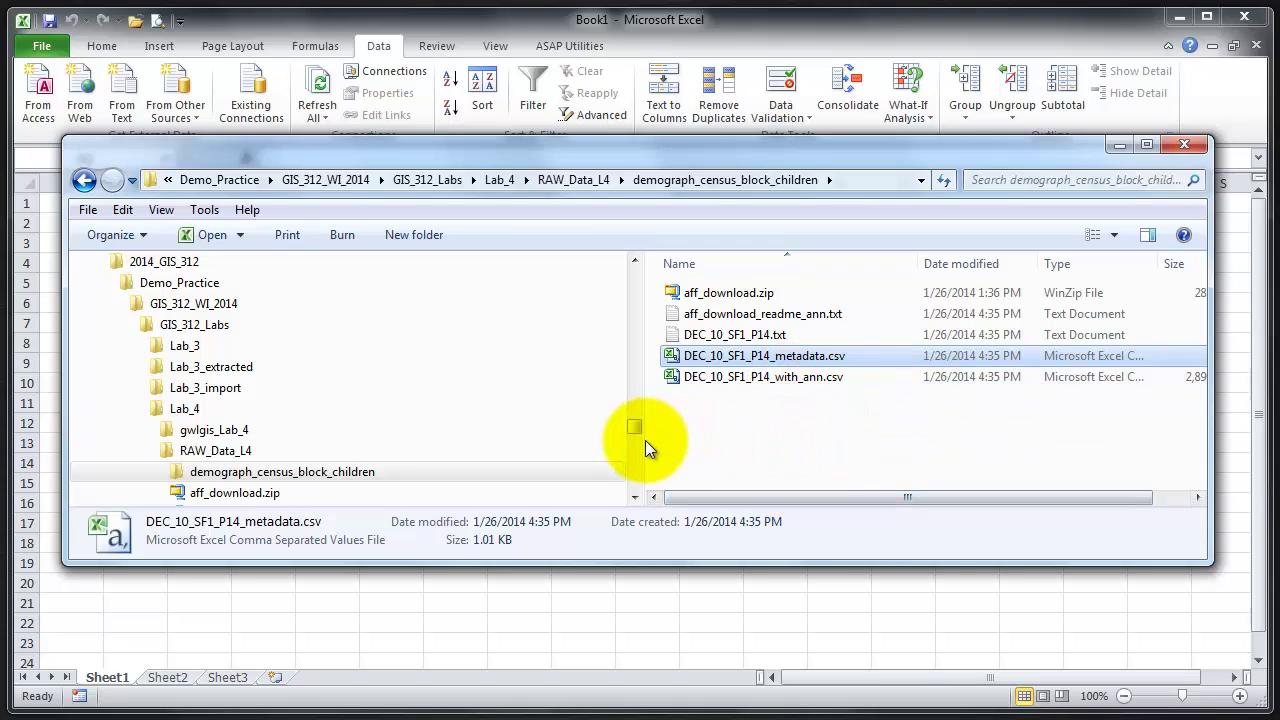
{"action": "left_click_drag", "start_coordinate": [643, 440], "coordinate": [482, 428]}
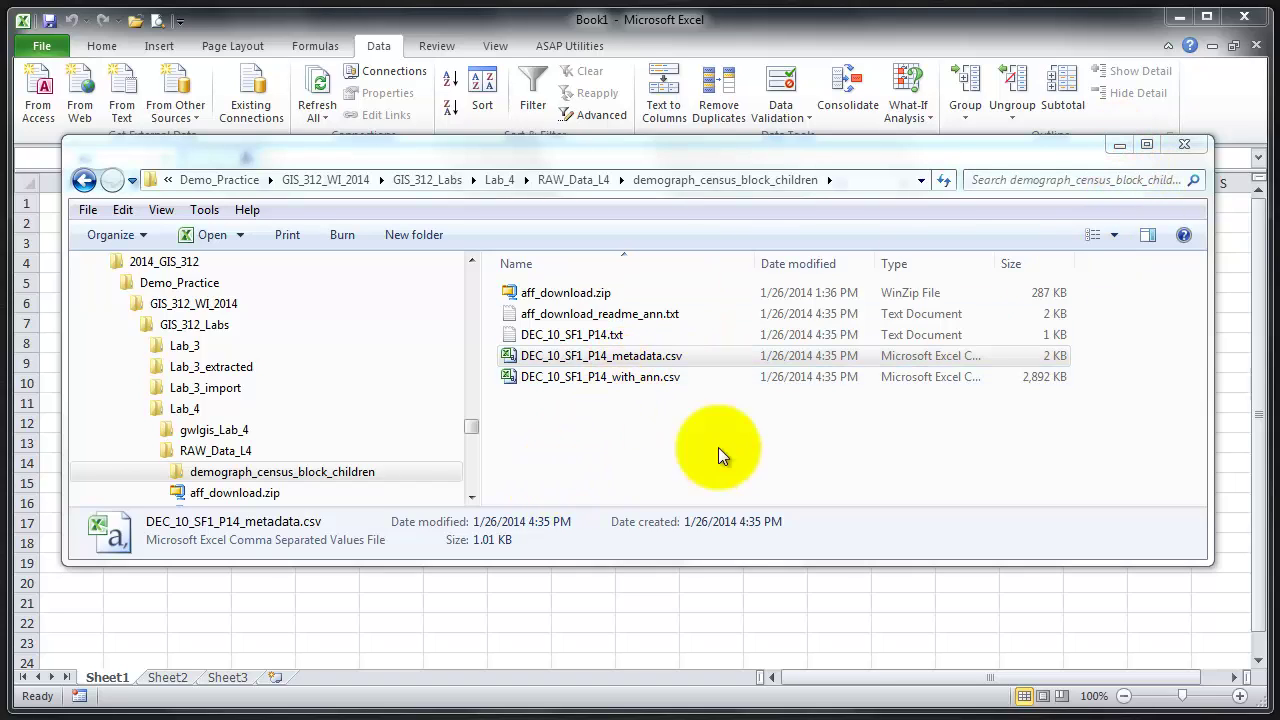
{"action": "left_click", "coordinate": [1121, 146]}
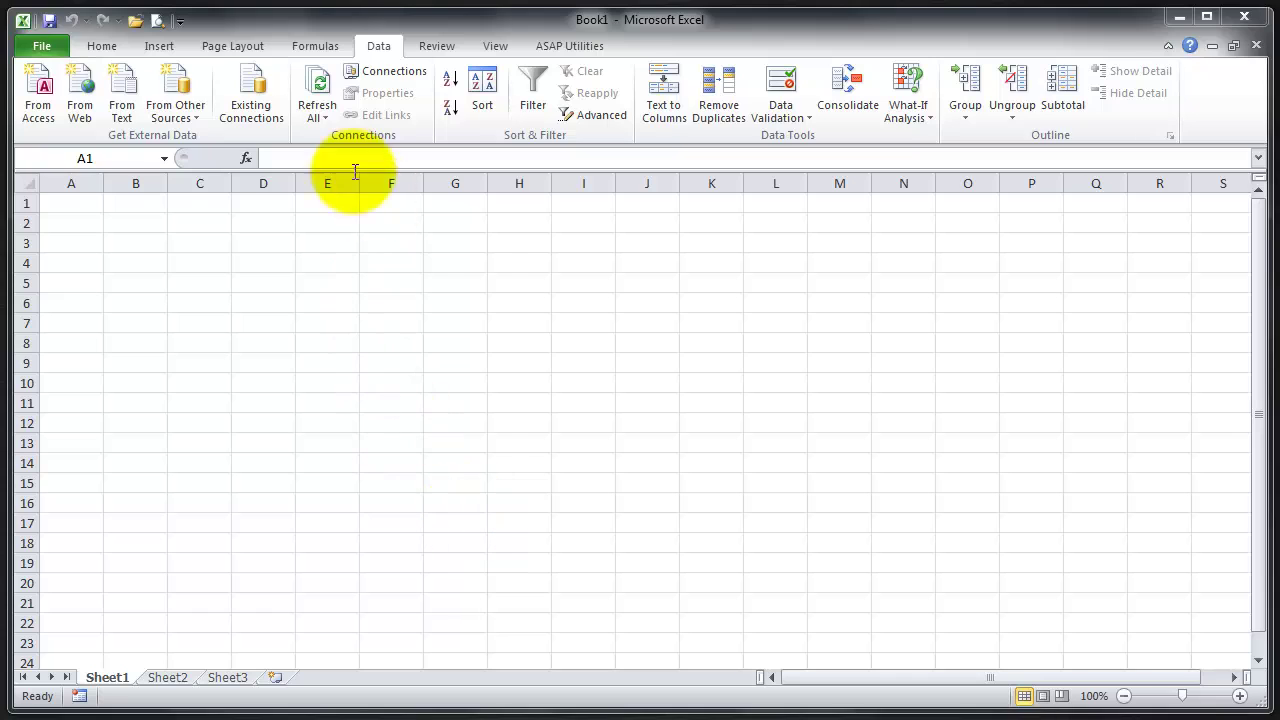
Start a text-file import of DEC_10_SF1_P14_with_ann.csv from the RAW_Data_L4\demograph_census_block_children folder.
{"action": "left_click", "coordinate": [101, 46]}
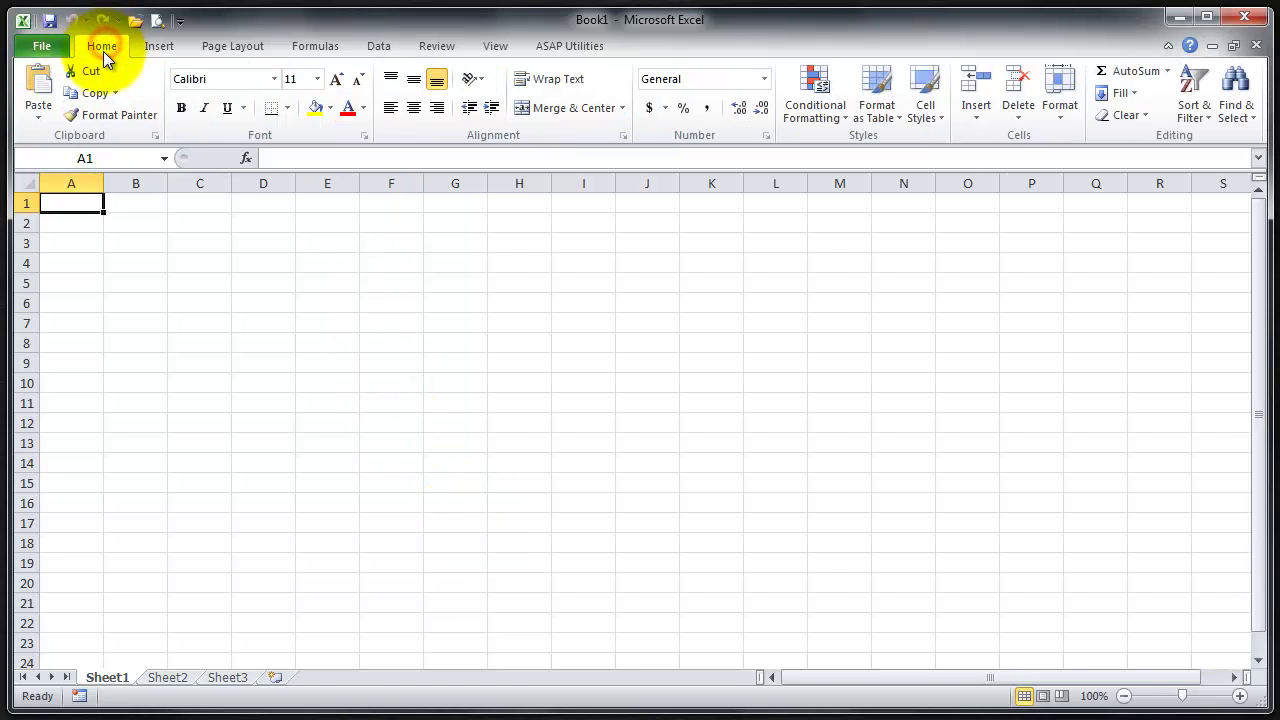
{"action": "left_click", "coordinate": [381, 47]}
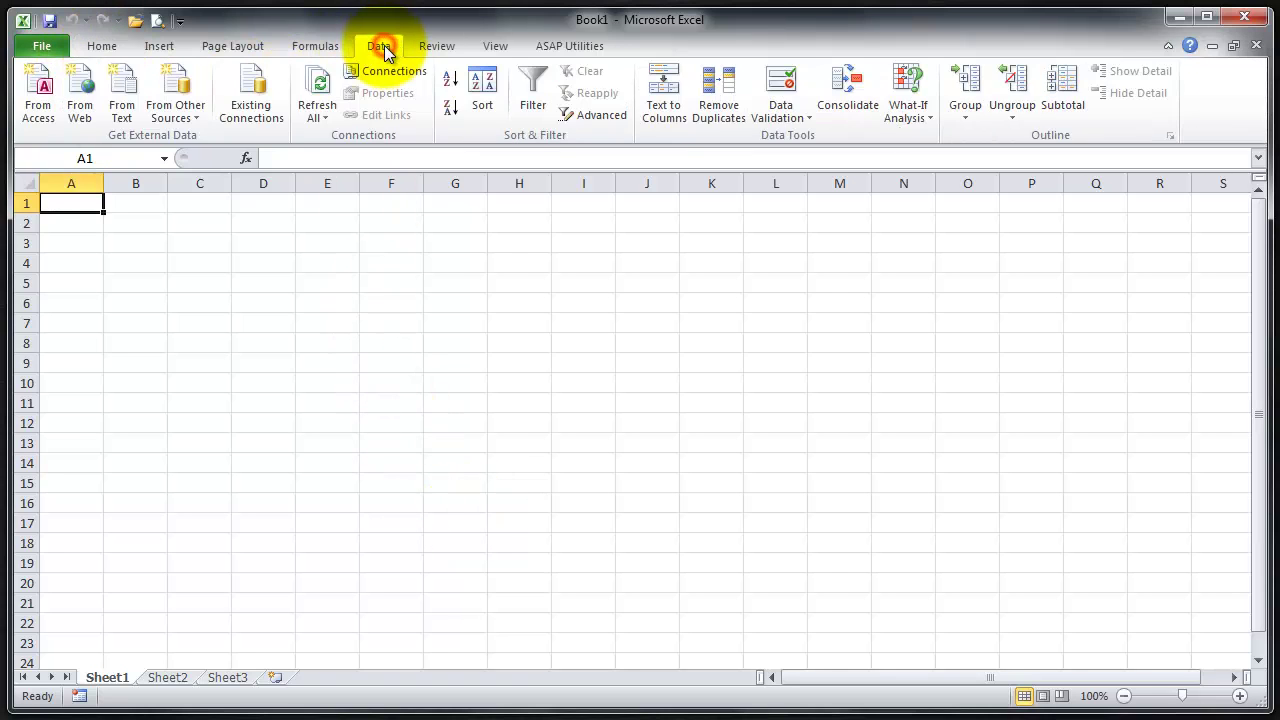
{"action": "left_click", "coordinate": [123, 100]}
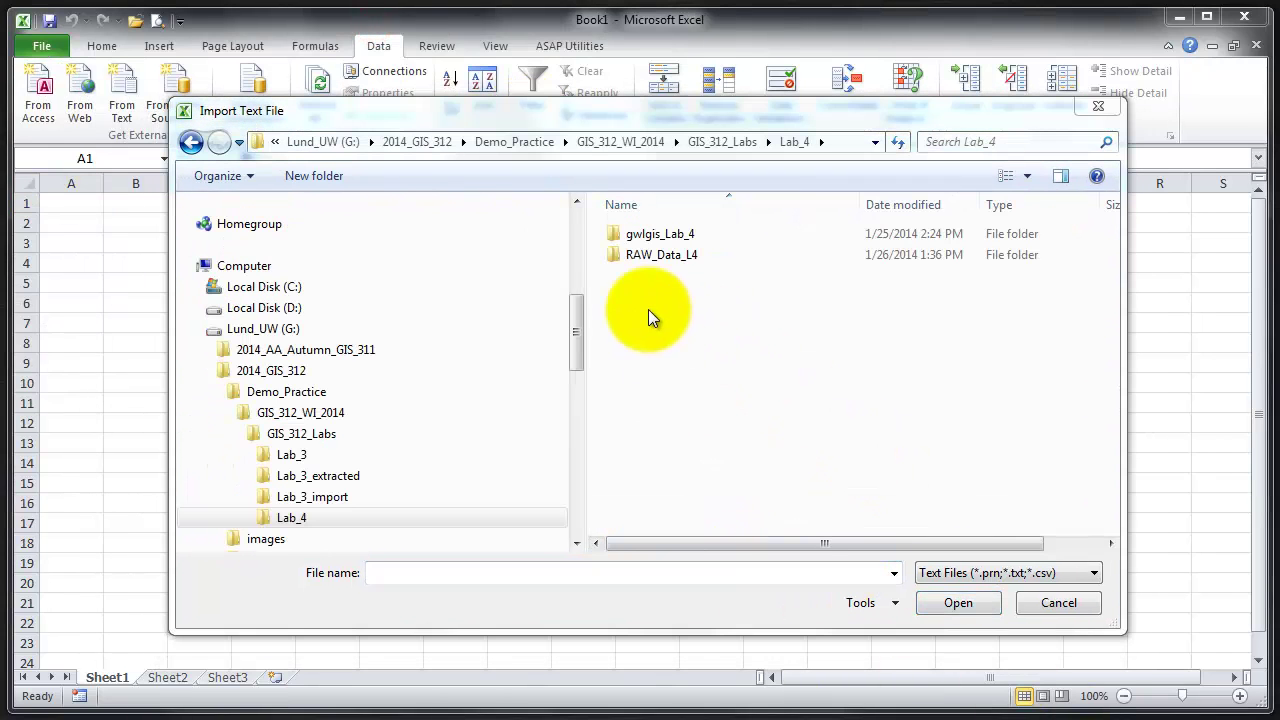
{"action": "double_click", "coordinate": [656, 253]}
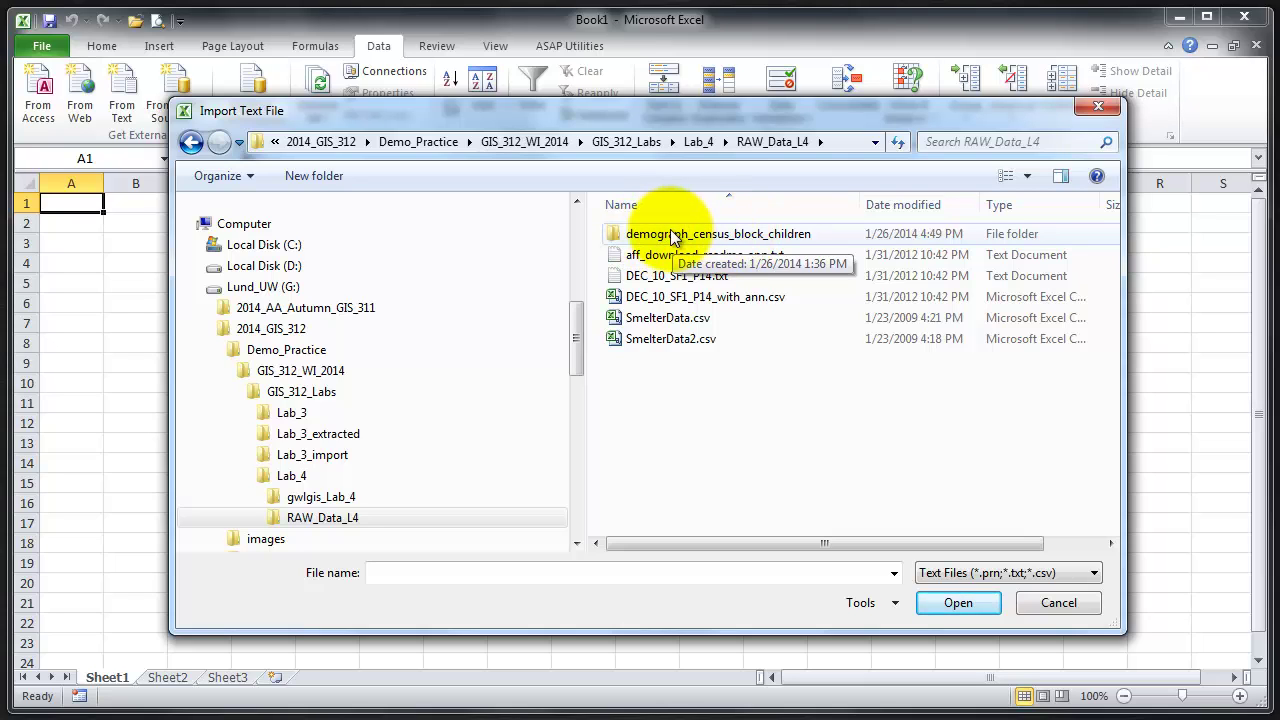
{"action": "double_click", "coordinate": [671, 235]}
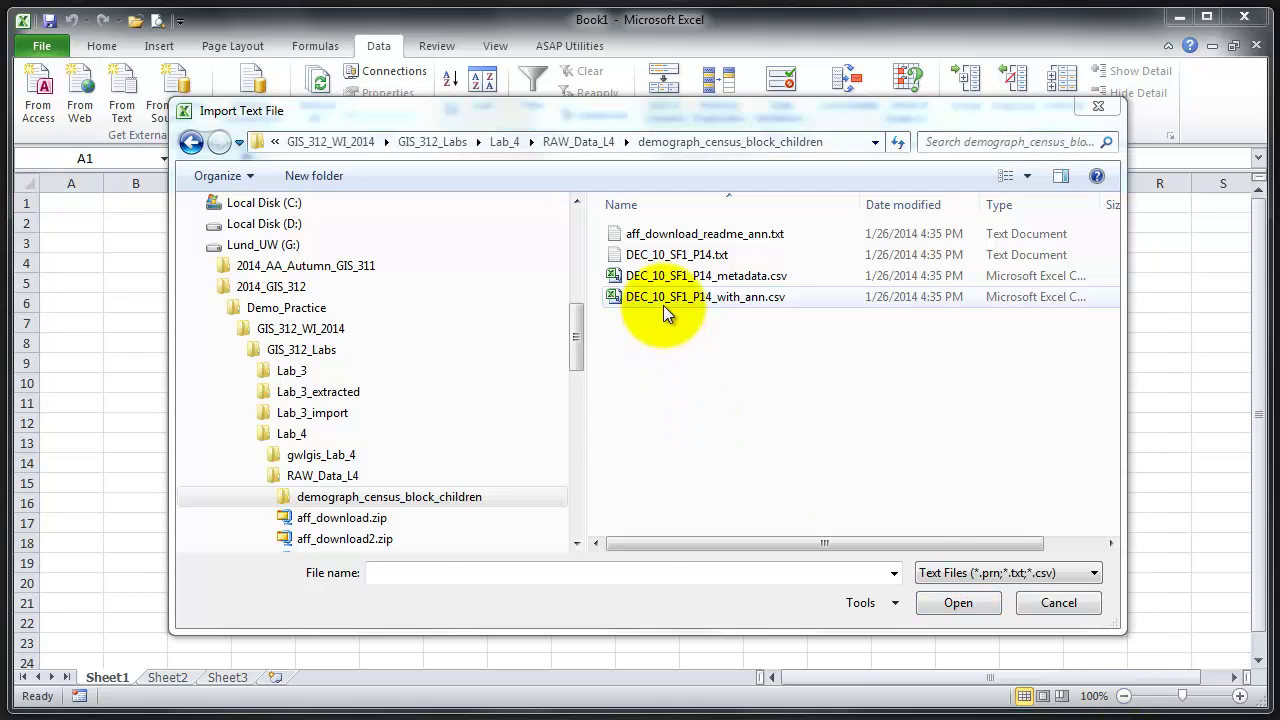
{"action": "left_click", "coordinate": [663, 298]}
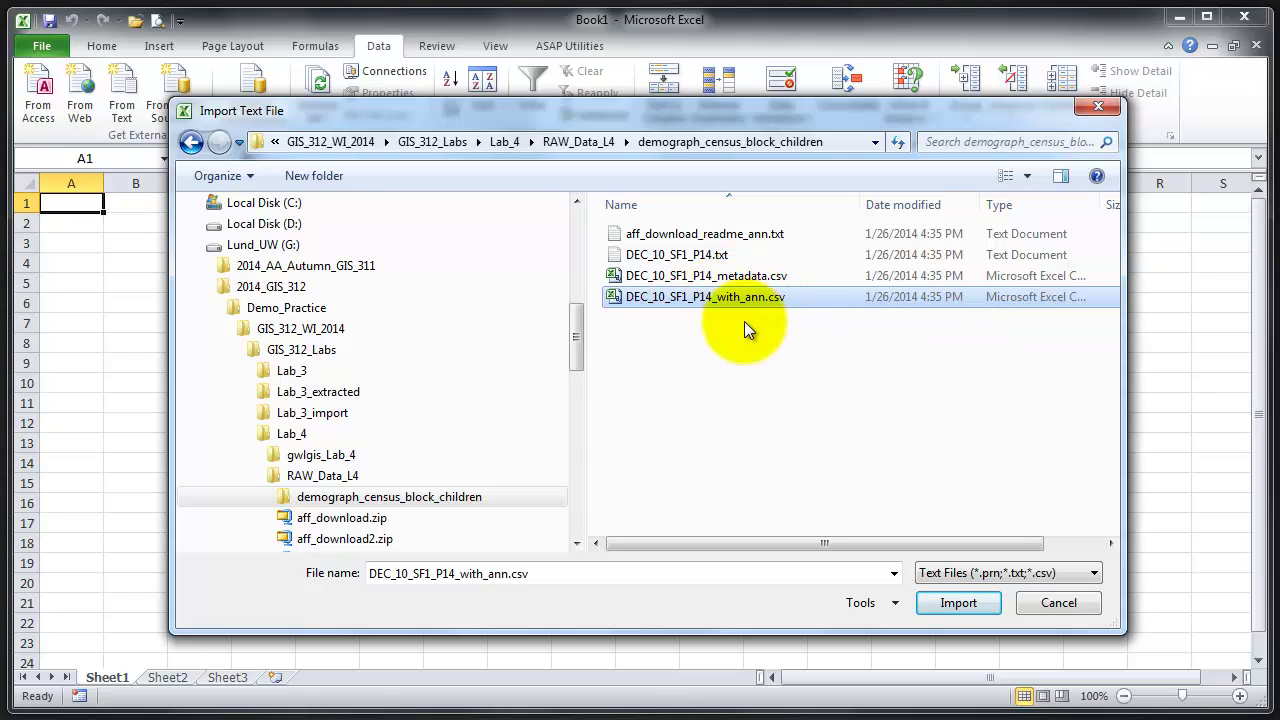
{"action": "left_click", "coordinate": [954, 603]}
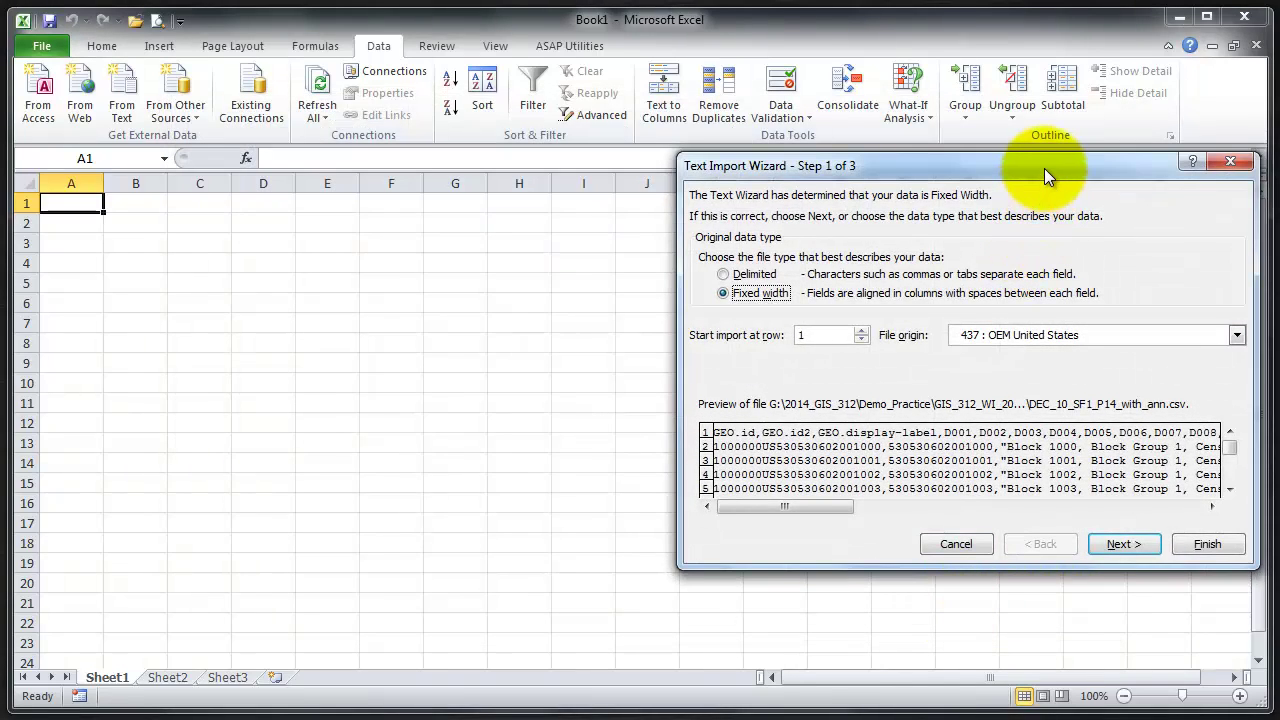
Define the import data as delimited, with comma as the only delimiter.
{"action": "left_click_drag", "start_coordinate": [1044, 168], "coordinate": [773, 133]}
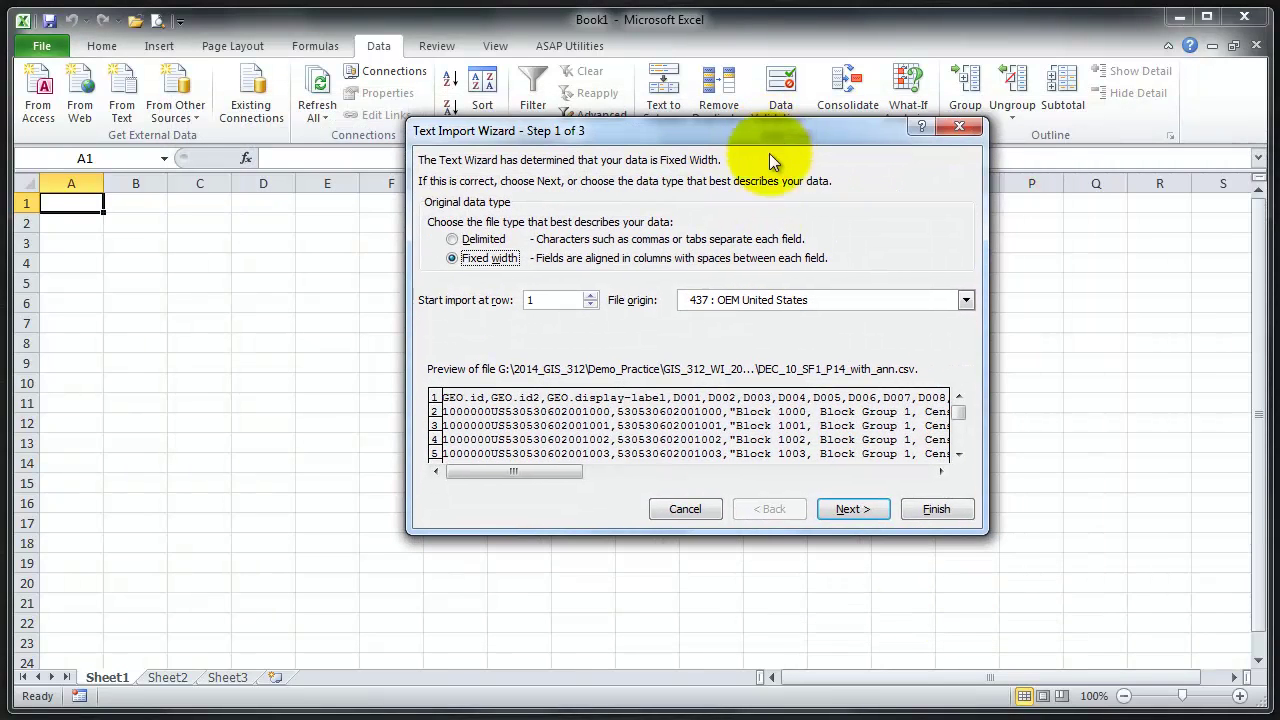
{"action": "left_click", "coordinate": [452, 241]}
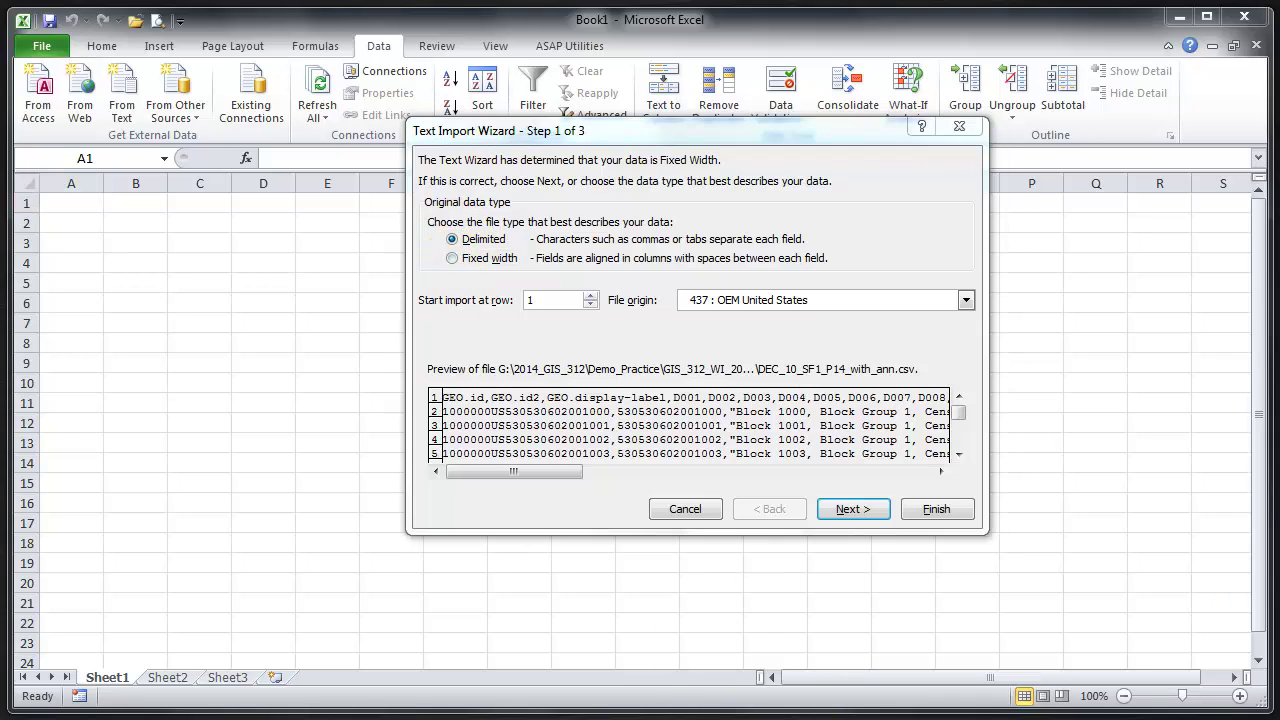
{"action": "left_click", "coordinate": [860, 510]}
{"action": "left_click", "coordinate": [436, 256]}
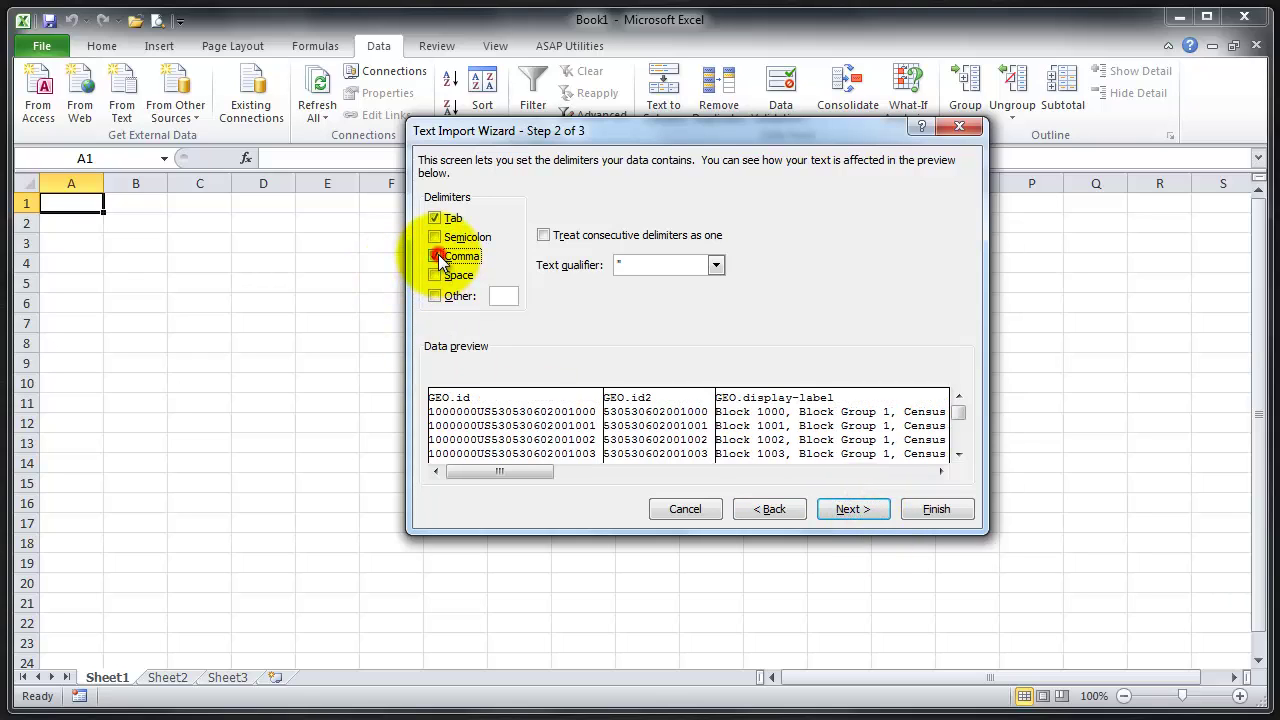
{"action": "left_click", "coordinate": [436, 219]}
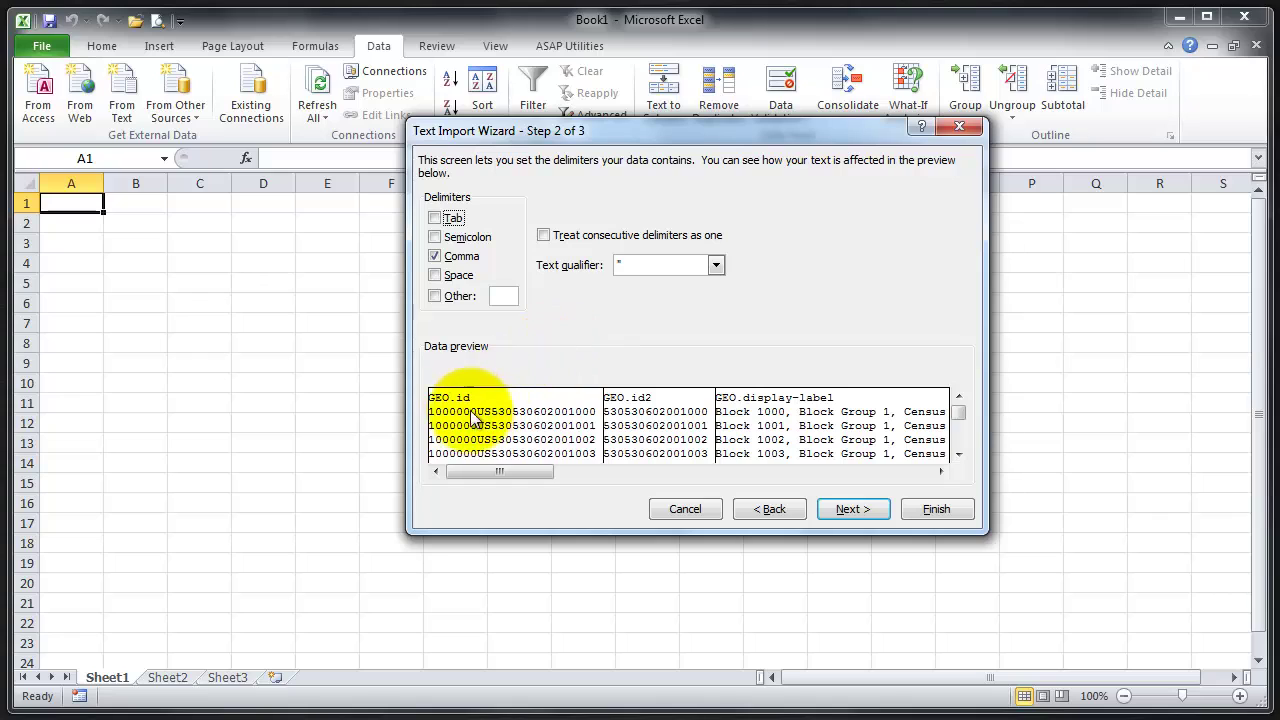
{"action": "left_click", "coordinate": [436, 256]}
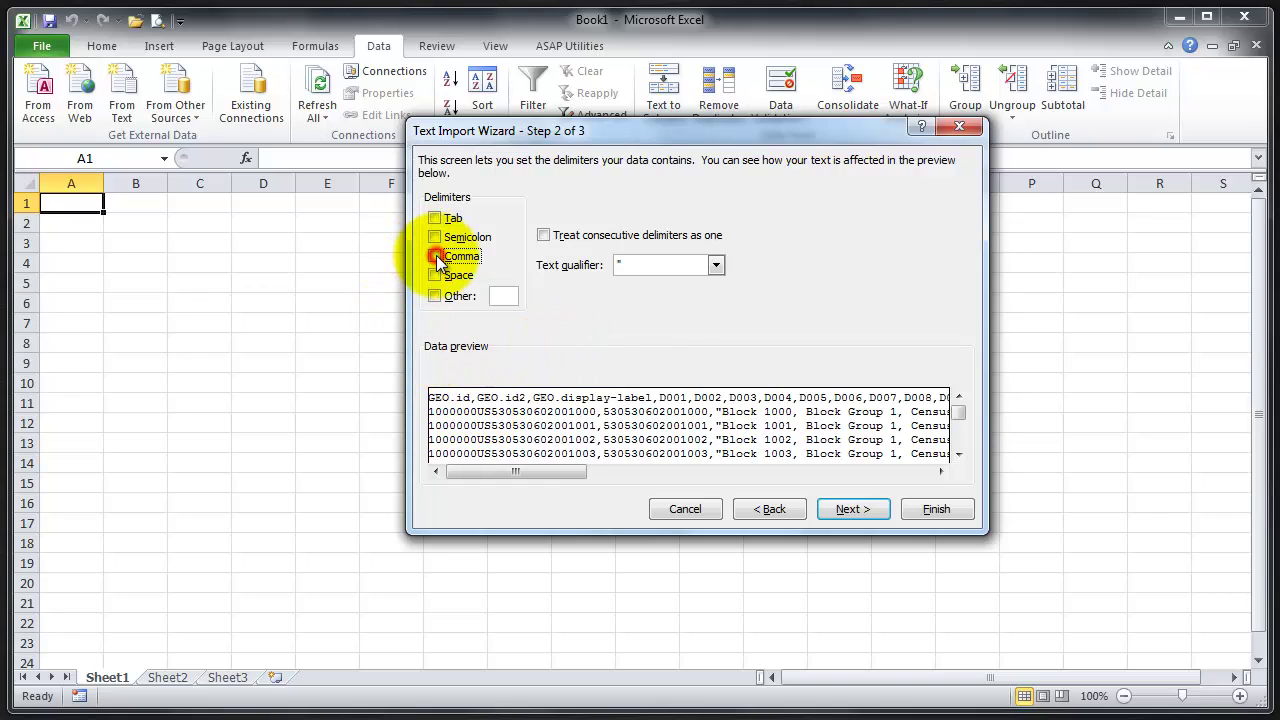
{"action": "left_click", "coordinate": [436, 256]}
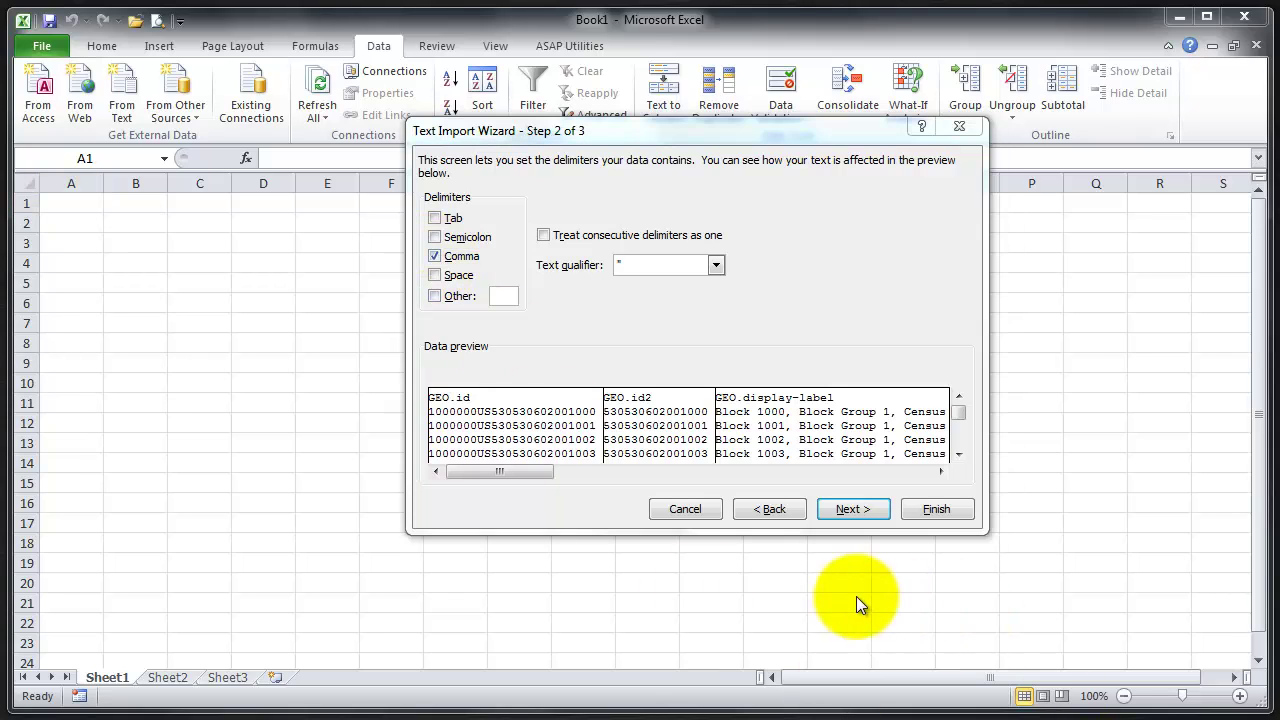
{"action": "left_click", "coordinate": [856, 508]}
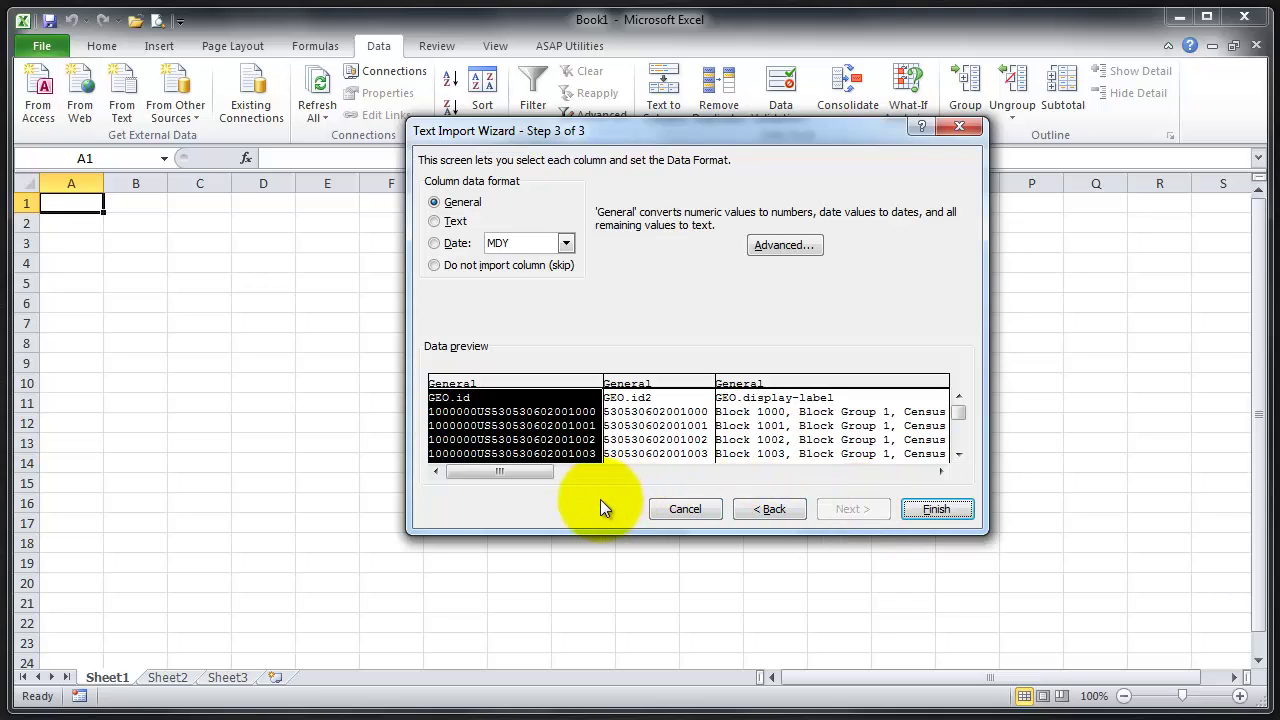
Set the GEO.id2 column's data format to Text and finish importing the file into the sheet.
{"action": "left_click", "coordinate": [665, 386]}
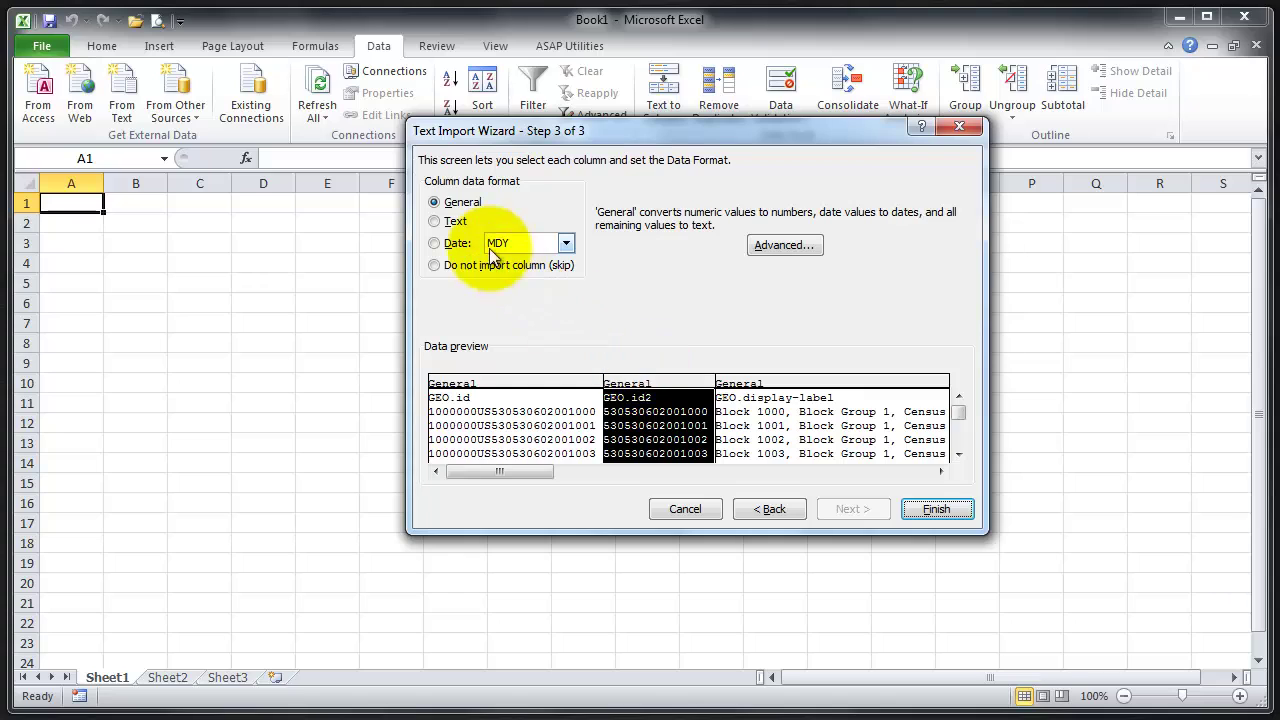
{"action": "left_click", "coordinate": [438, 222]}
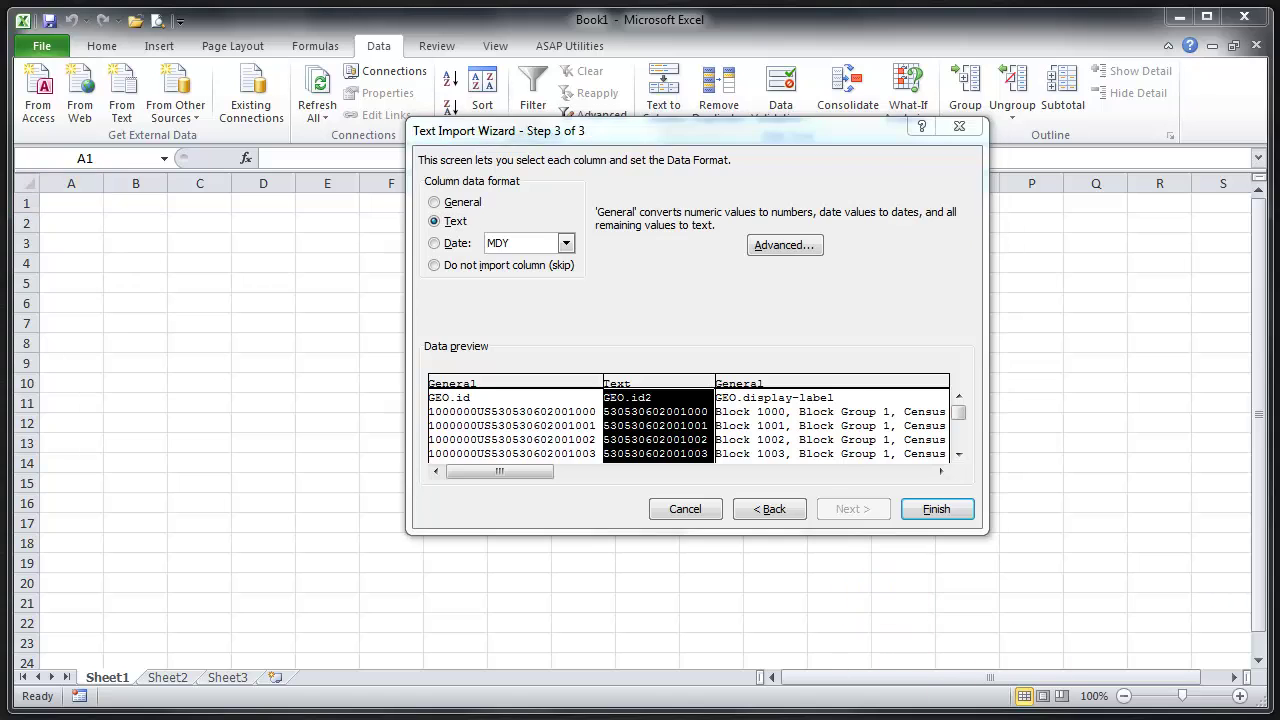
{"action": "left_click", "coordinate": [937, 510]}
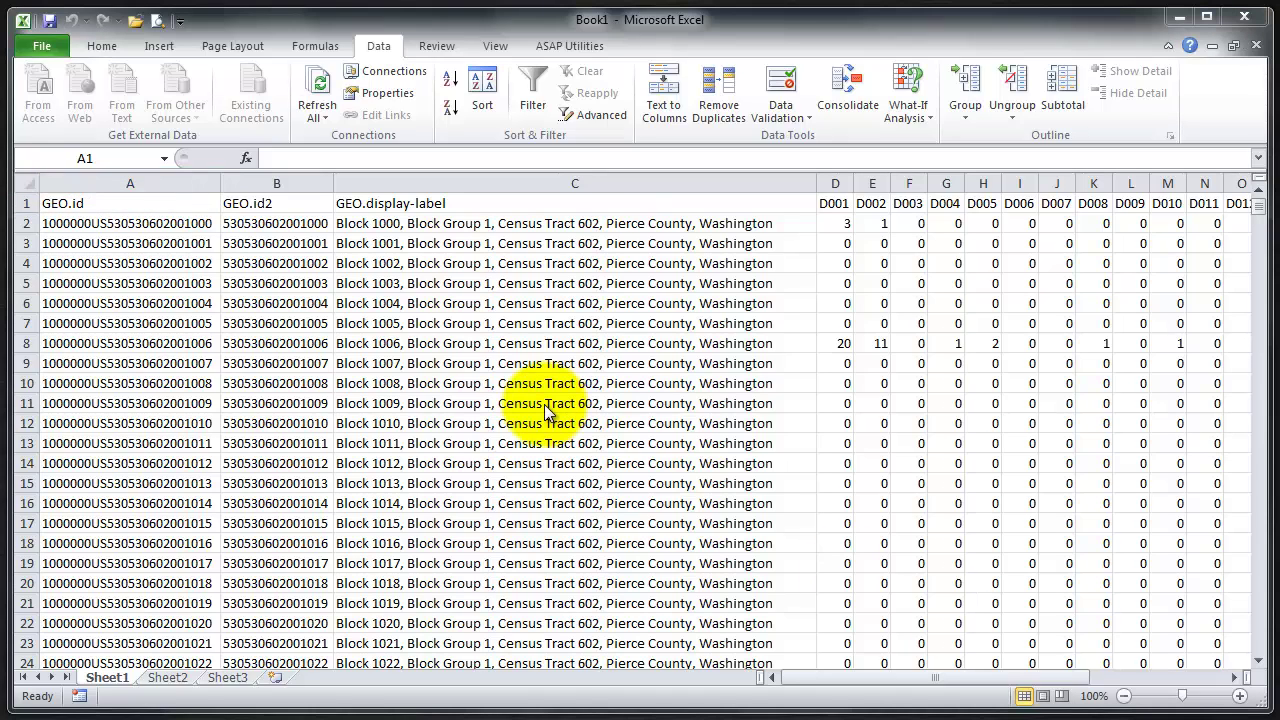
Start saving the workbook under a new name and browse to the Lab_4\gwlgis_Lab_4\data_L4 folder on the Lund_UW (G:) drive.
{"action": "left_click", "coordinate": [41, 45]}
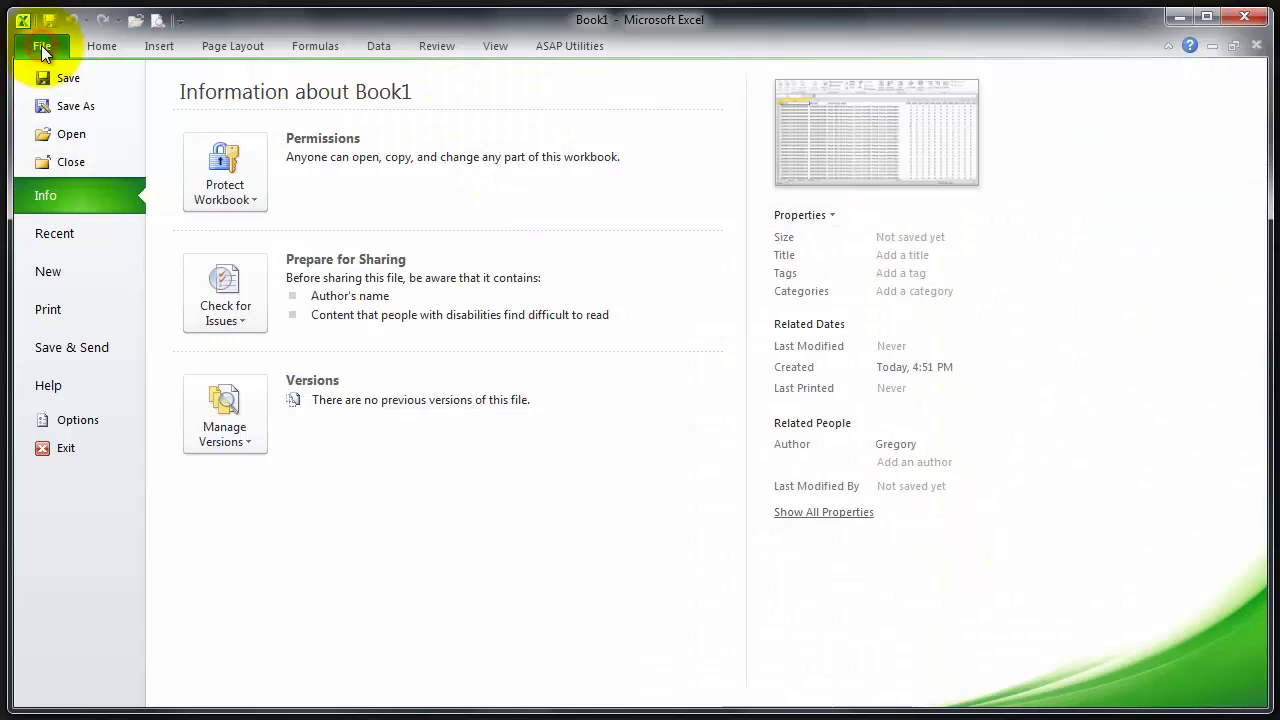
{"action": "left_click", "coordinate": [61, 106]}
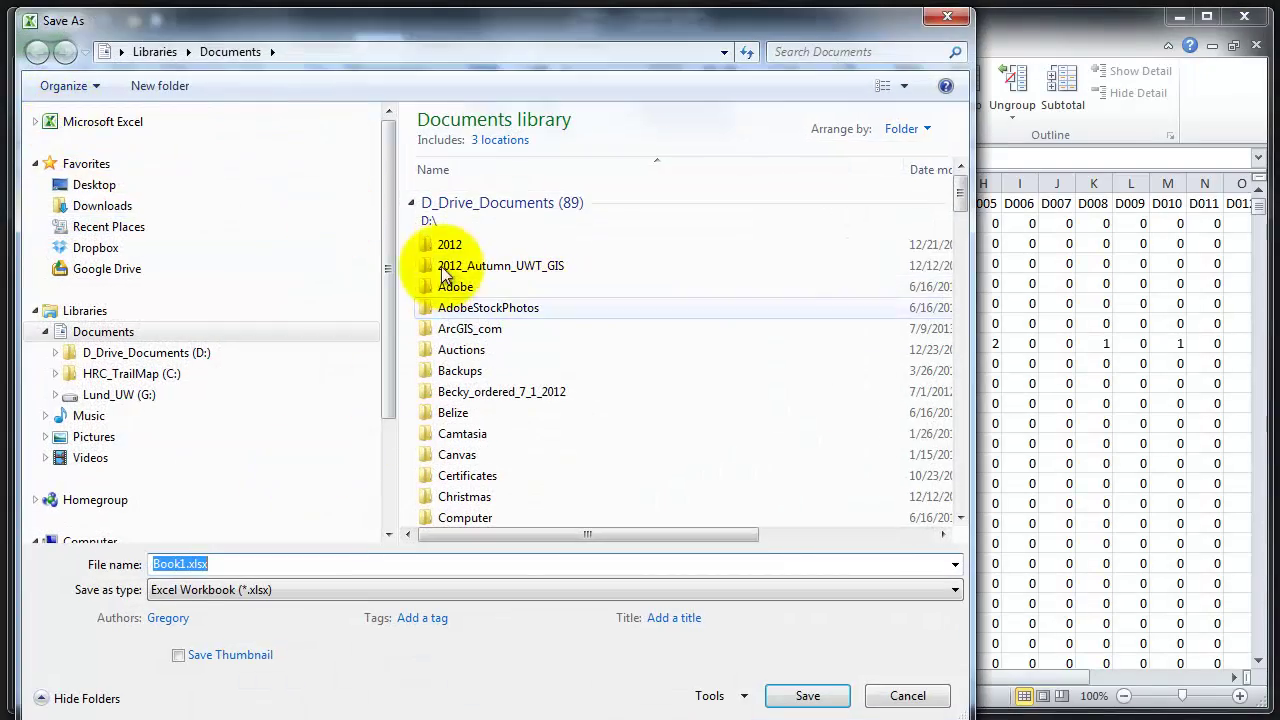
{"action": "left_click_drag", "start_coordinate": [390, 202], "coordinate": [384, 430]}
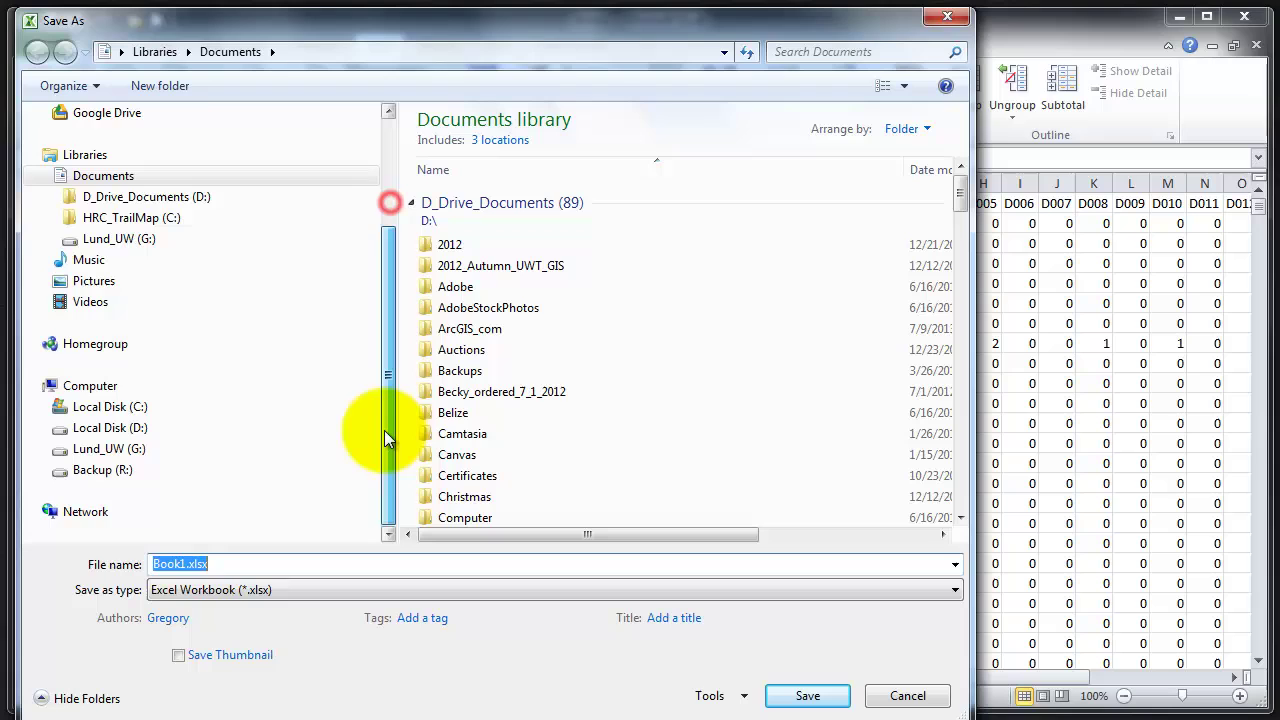
{"action": "left_click", "coordinate": [44, 449]}
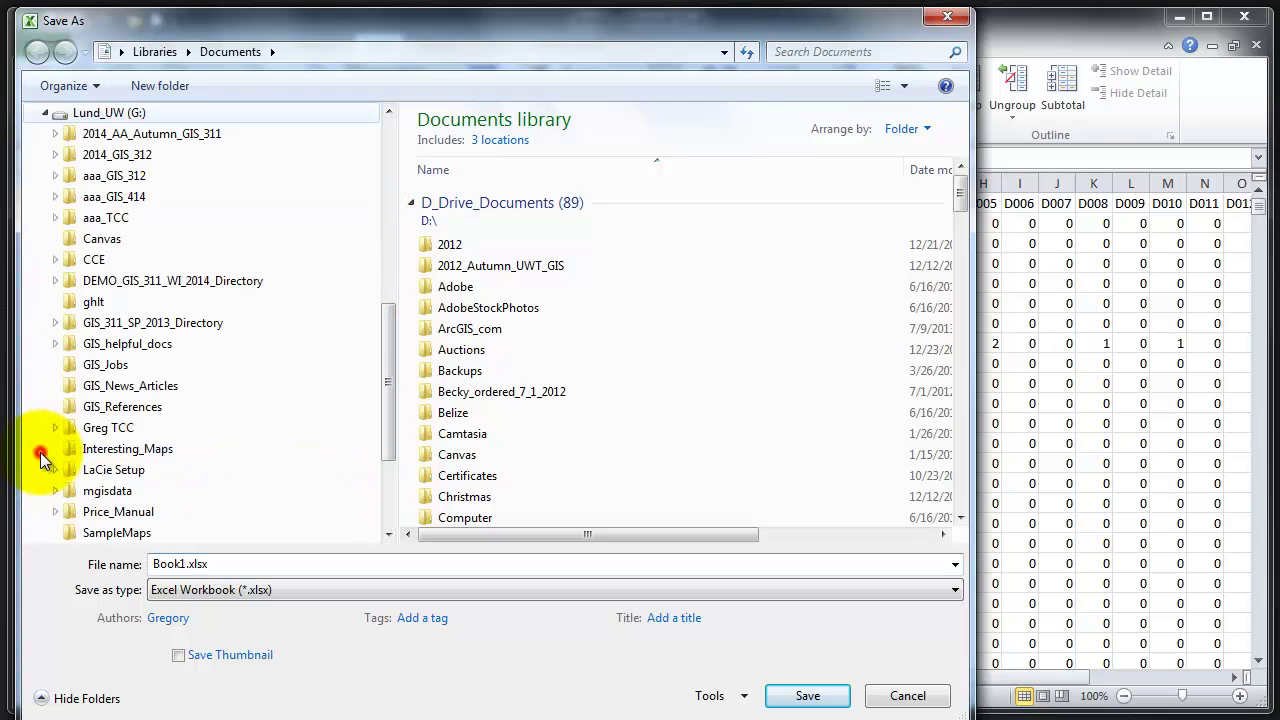
{"action": "left_click", "coordinate": [56, 155]}
{"action": "left_click", "coordinate": [66, 172]}
{"action": "left_click", "coordinate": [456, 149]}
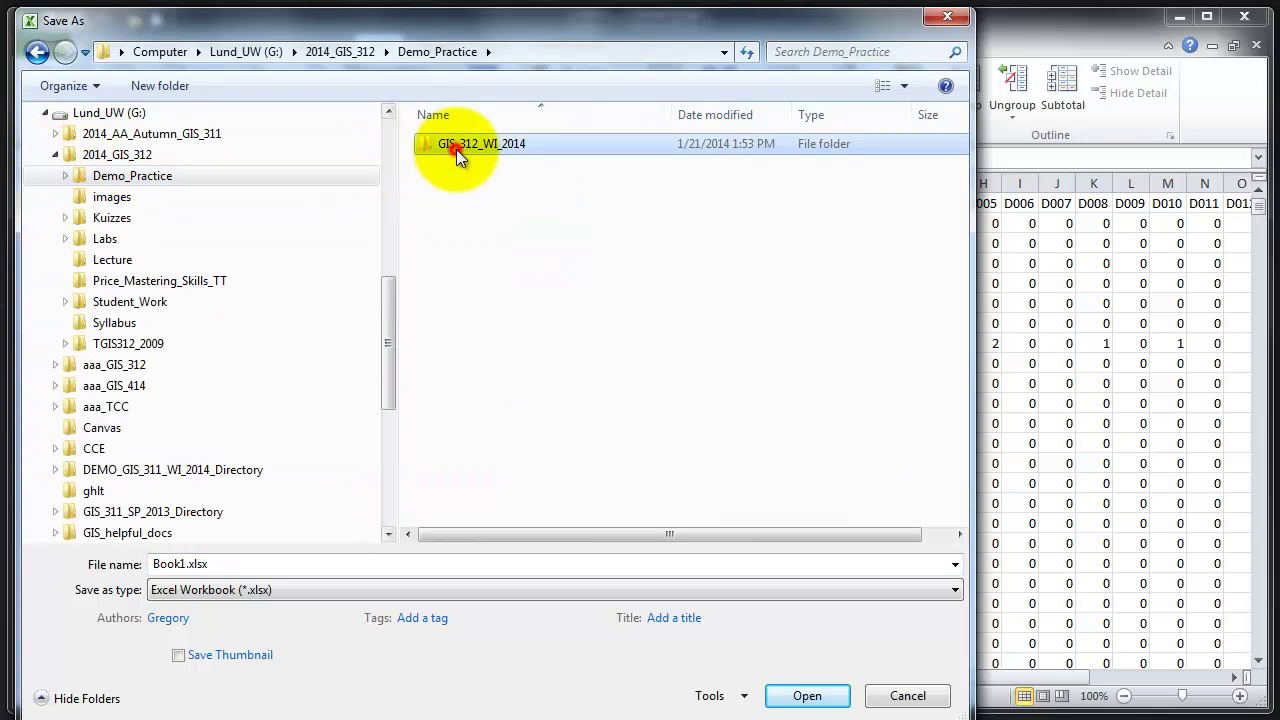
{"action": "double_click", "coordinate": [456, 149]}
{"action": "double_click", "coordinate": [469, 146]}
{"action": "double_click", "coordinate": [457, 202]}
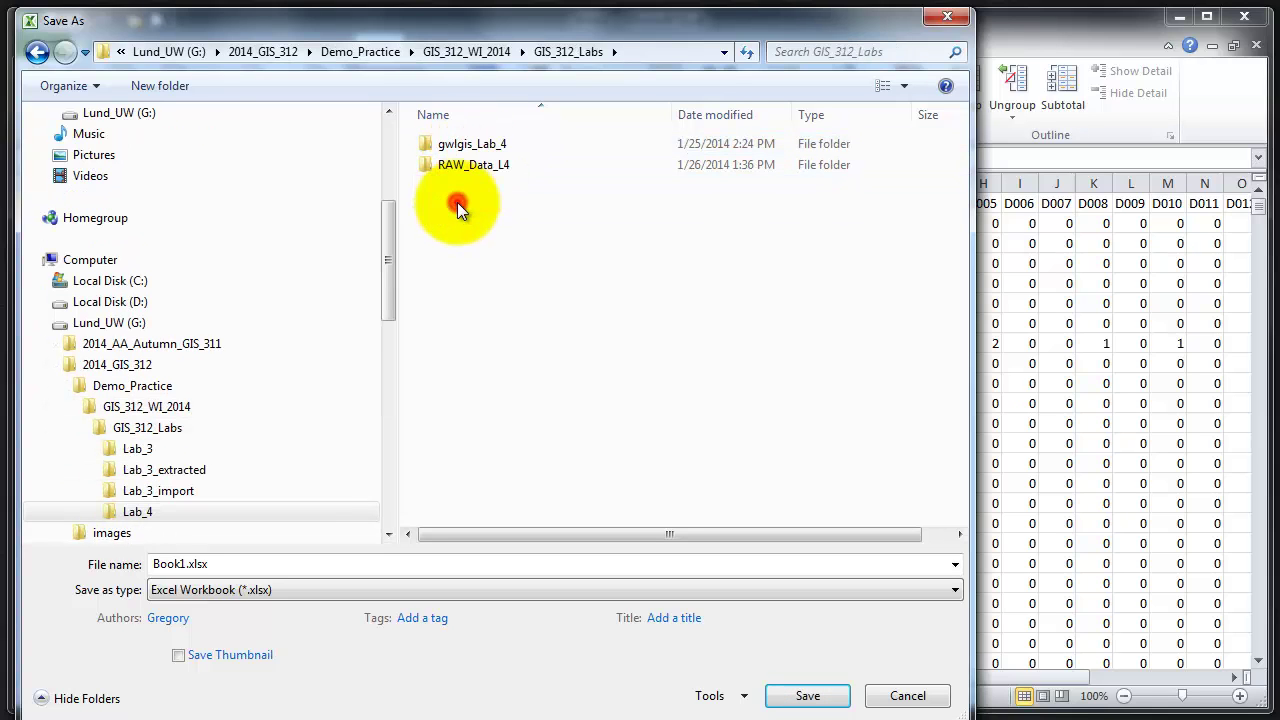
{"action": "double_click", "coordinate": [457, 148]}
{"action": "double_click", "coordinate": [453, 145]}
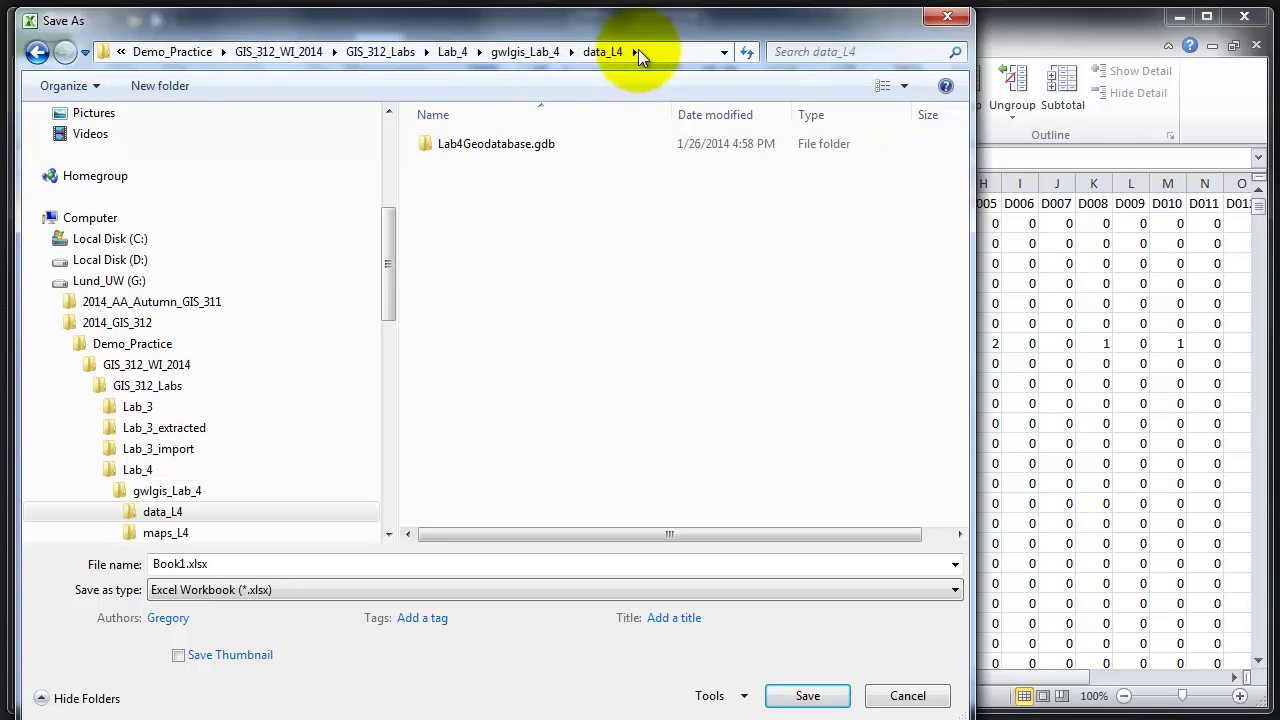
Name the file PierceBlockDemographics and save it as an Excel Workbook (*.xlsx).
{"action": "double_click", "coordinate": [225, 563]}
{"action": "type", "text": "PierceBlockDemographics"}
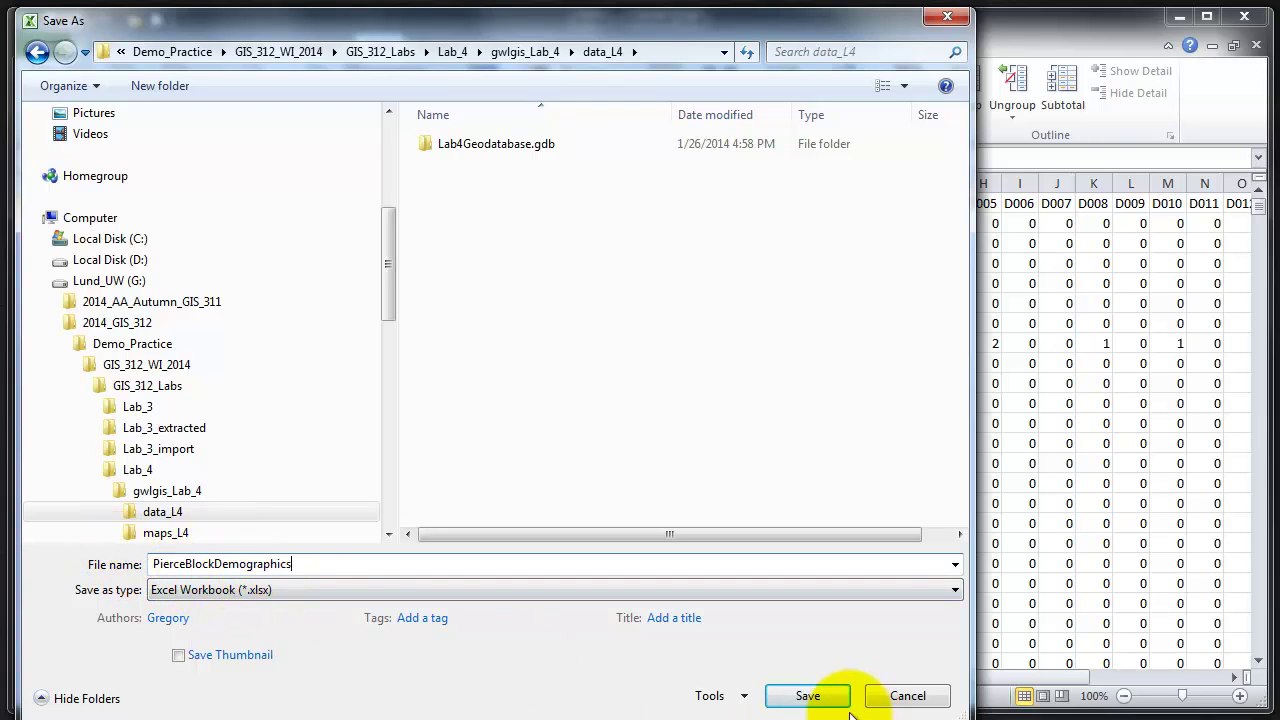
{"action": "left_click", "coordinate": [808, 695]}
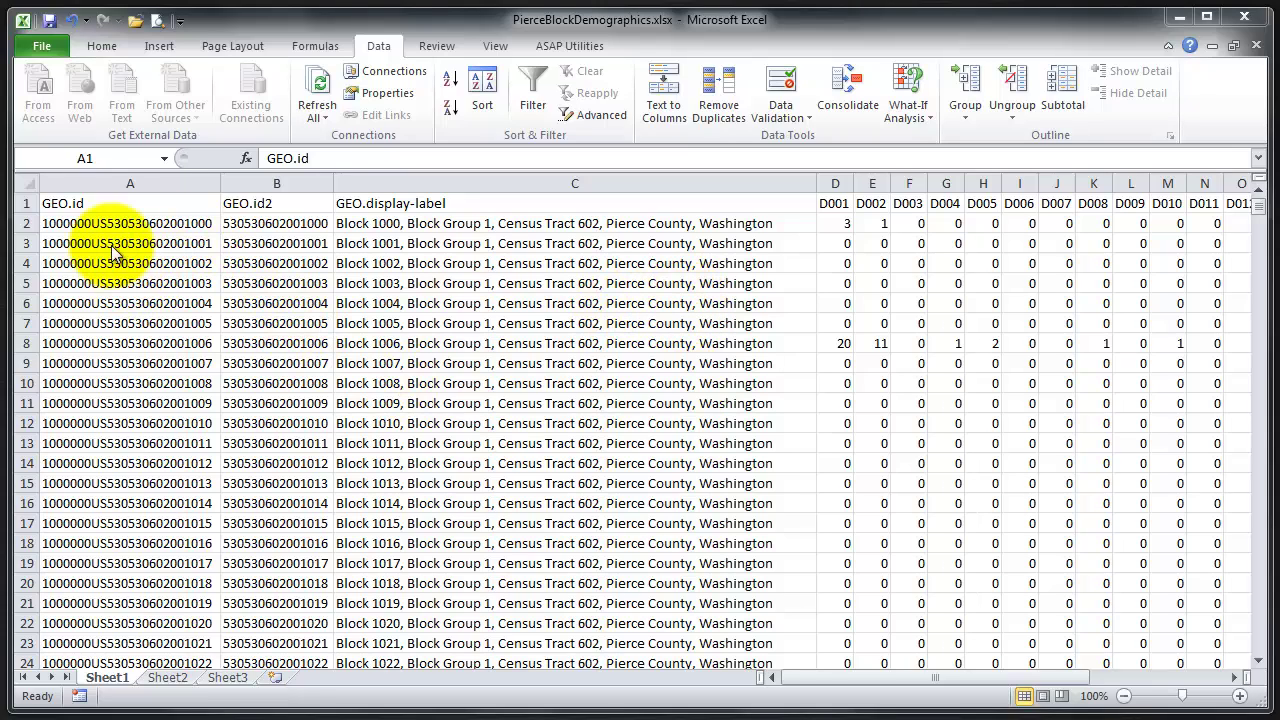
Delete the GEO.id column and the GEO.display-label column from the imported census table.
{"action": "left_click", "coordinate": [129, 183]}
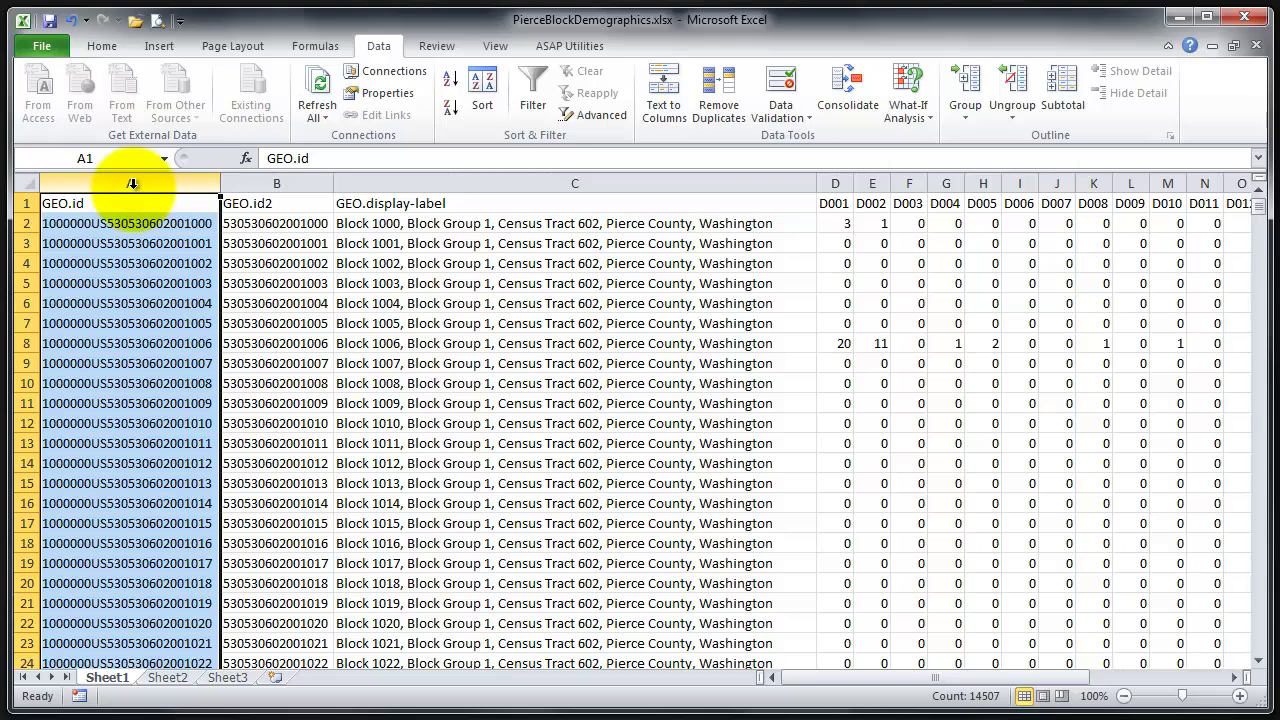
{"action": "key", "text": "alt"}
{"action": "key", "text": "e"}
{"action": "key", "text": "d"}
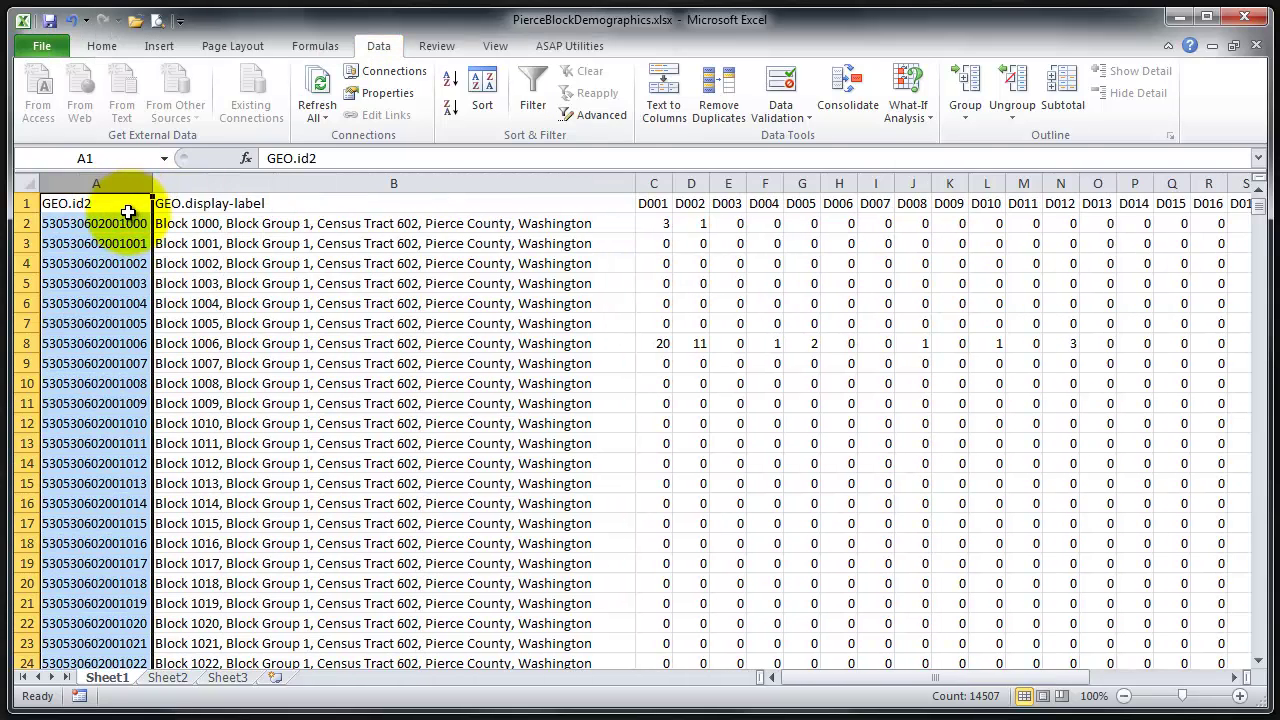
{"action": "left_click", "coordinate": [257, 183]}
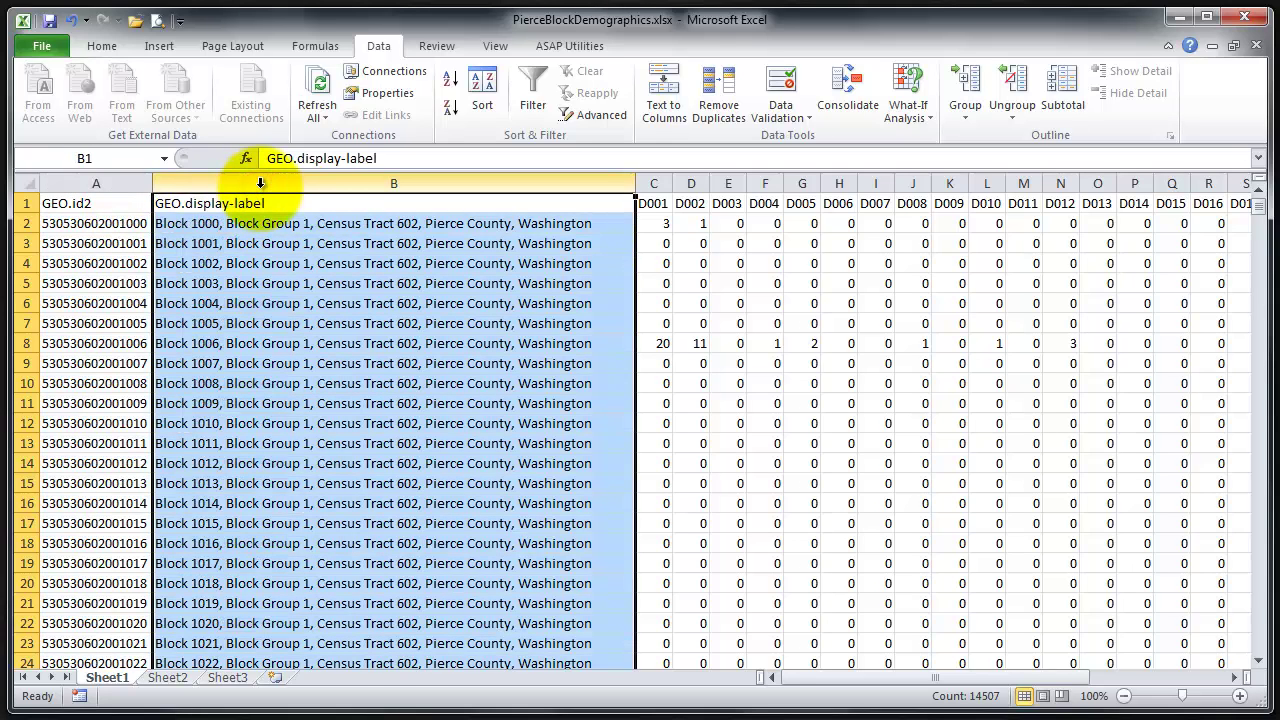
{"action": "key", "text": "alt"}
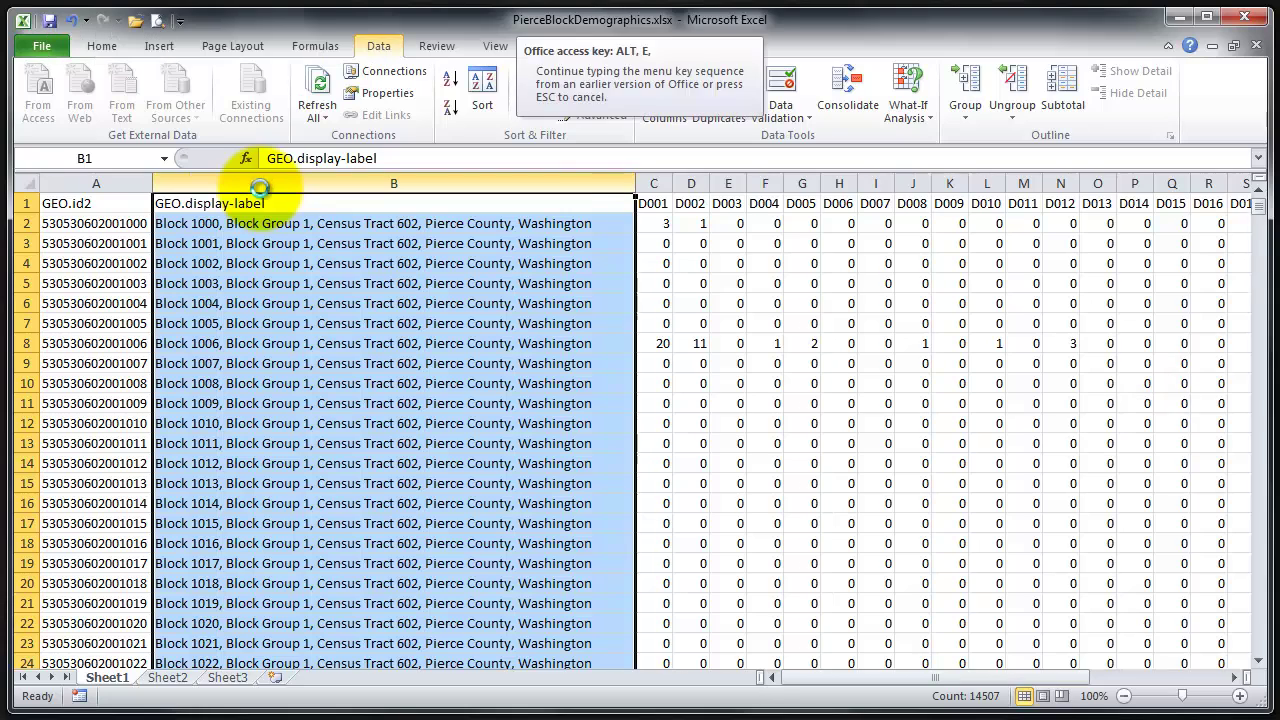
{"action": "key", "text": "e"}
{"action": "key", "text": "d"}
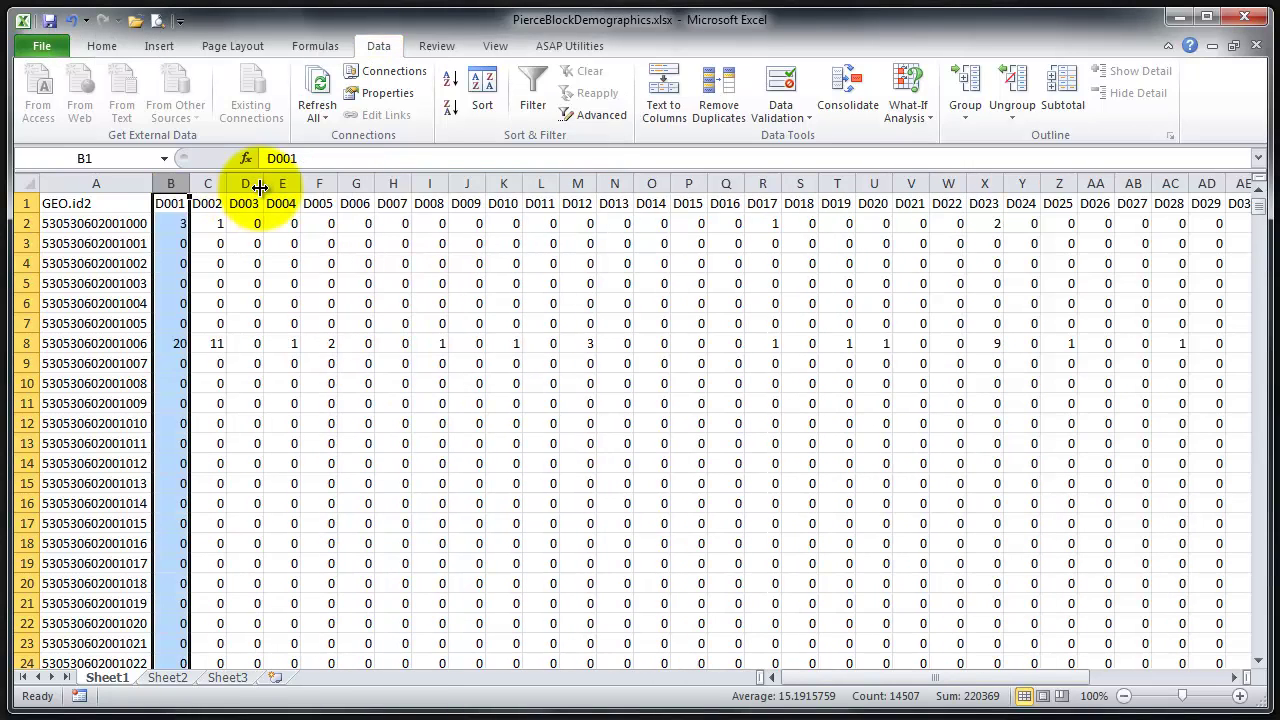
{"action": "left_click", "coordinate": [111, 204]}
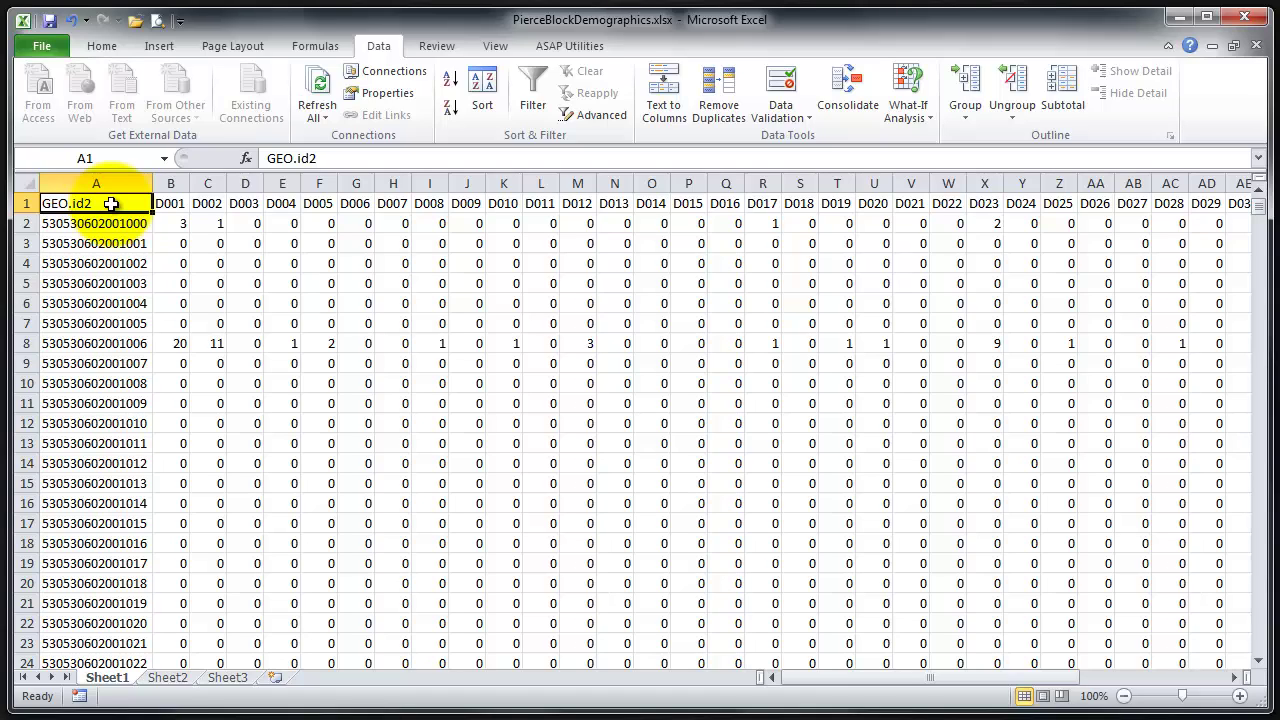
Rename the GEO.id2 header to Id2 and insert three blank columns between it and the D001 column.
{"action": "type", "text": "I"}
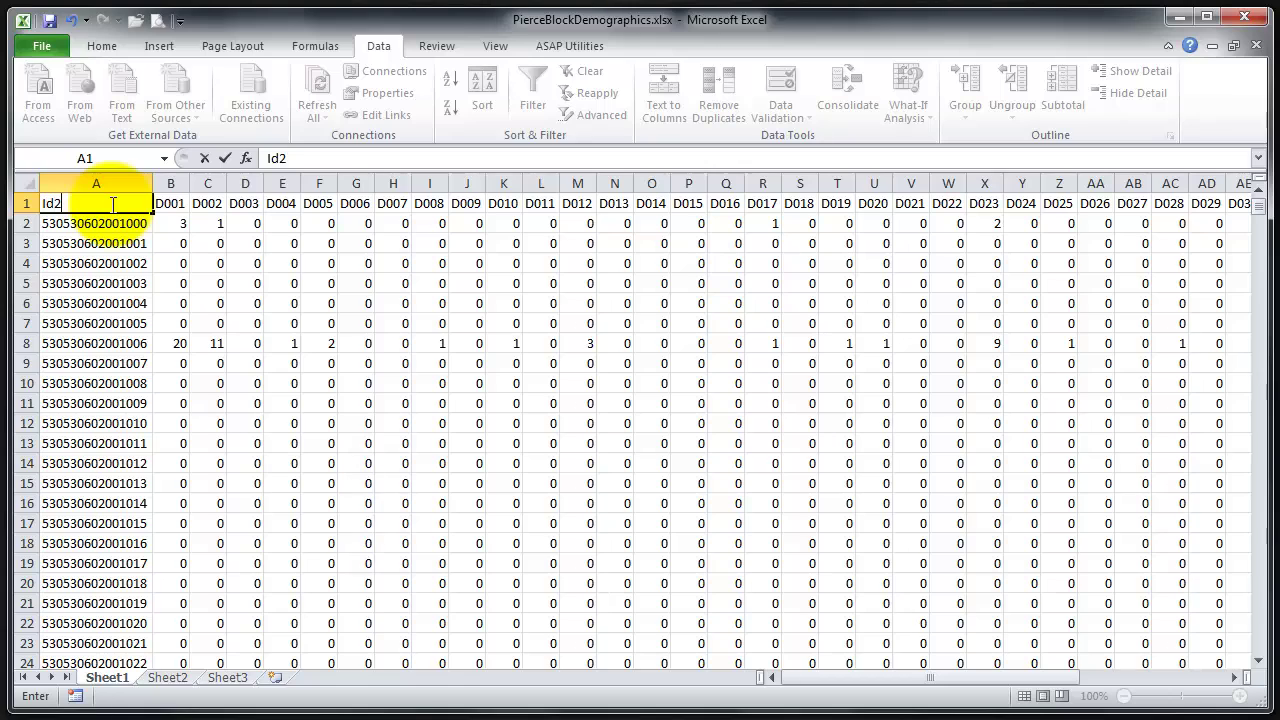
{"action": "left_click", "coordinate": [106, 244]}
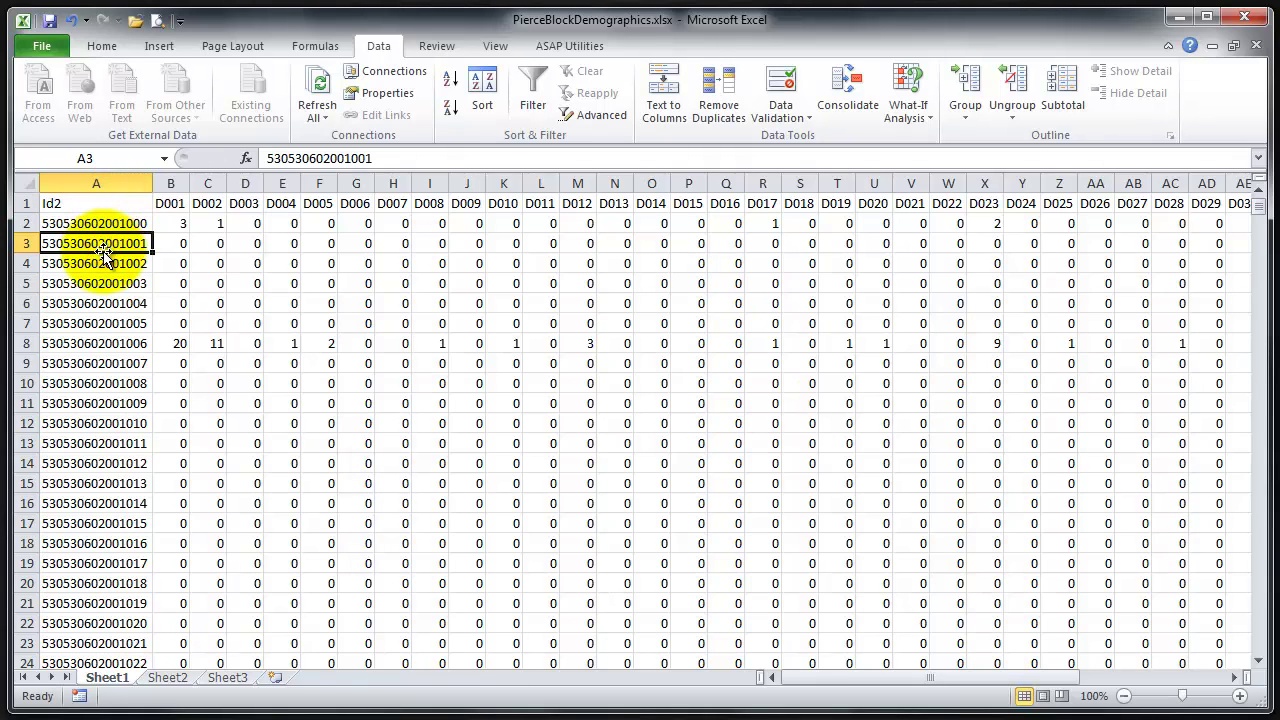
{"action": "left_click", "coordinate": [170, 184]}
{"action": "right_click", "coordinate": [170, 180]}
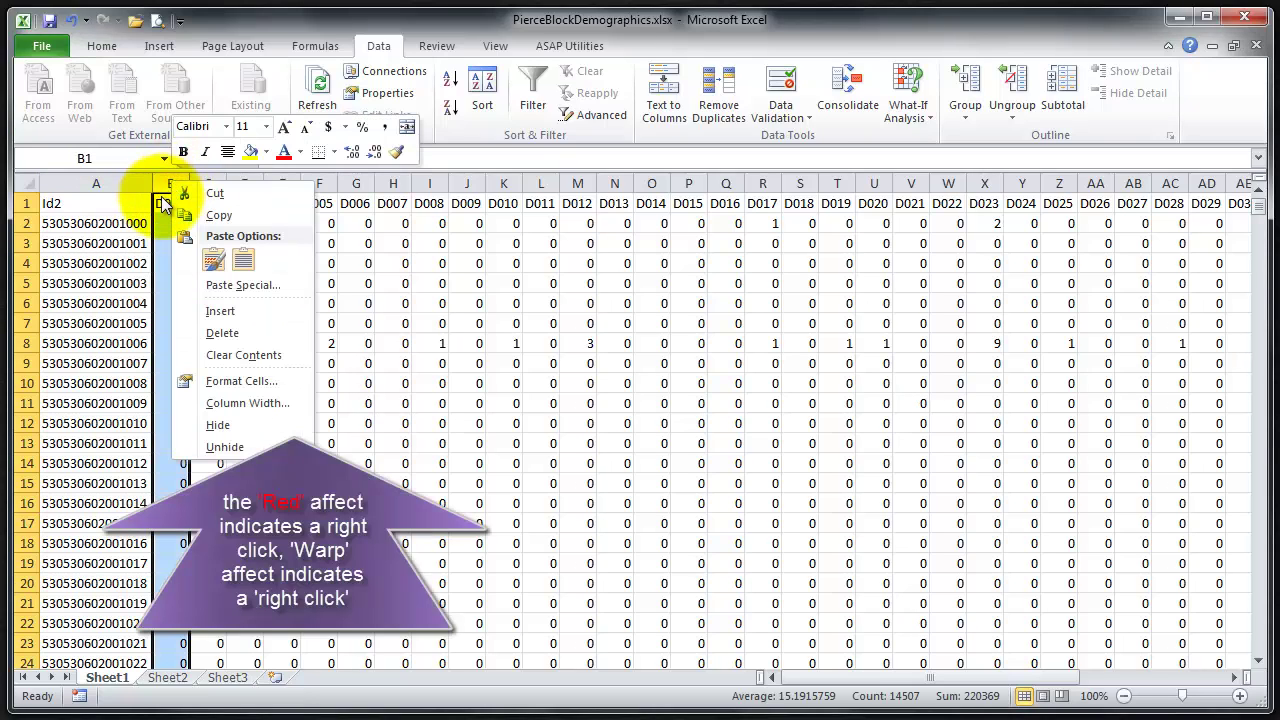
{"action": "left_click", "coordinate": [237, 313]}
{"action": "right_click", "coordinate": [281, 180]}
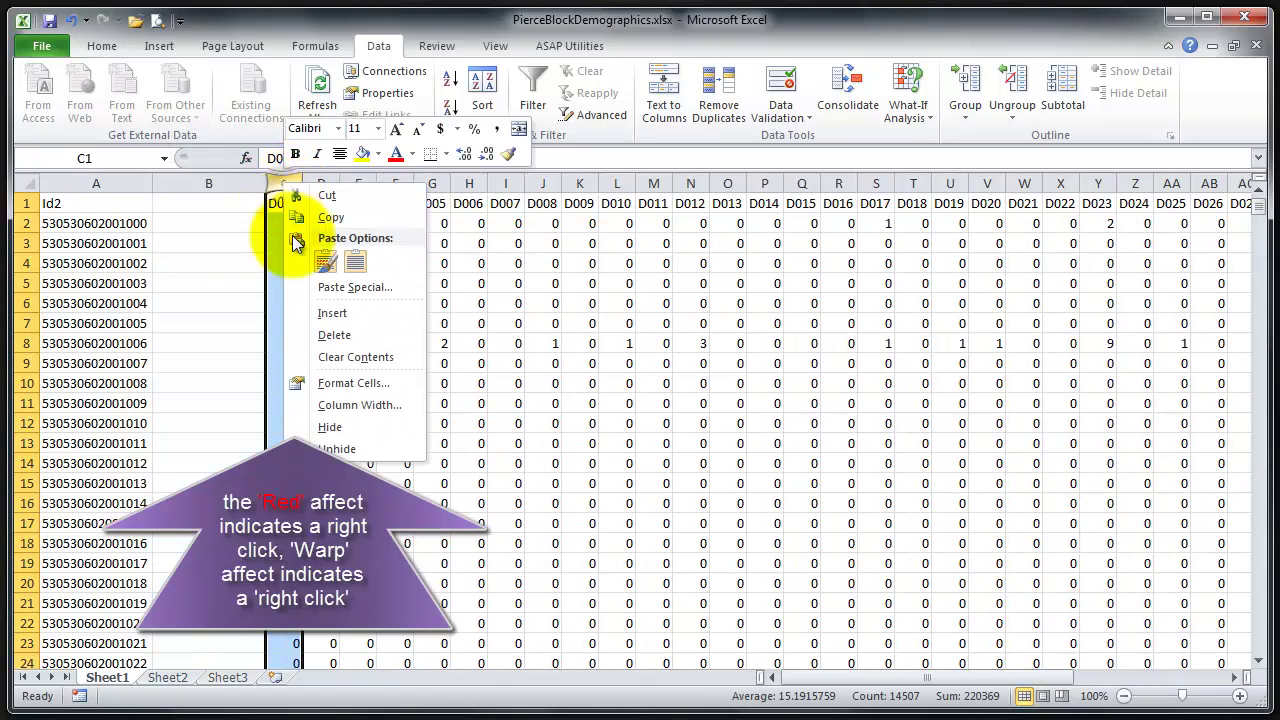
{"action": "left_click", "coordinate": [336, 314]}
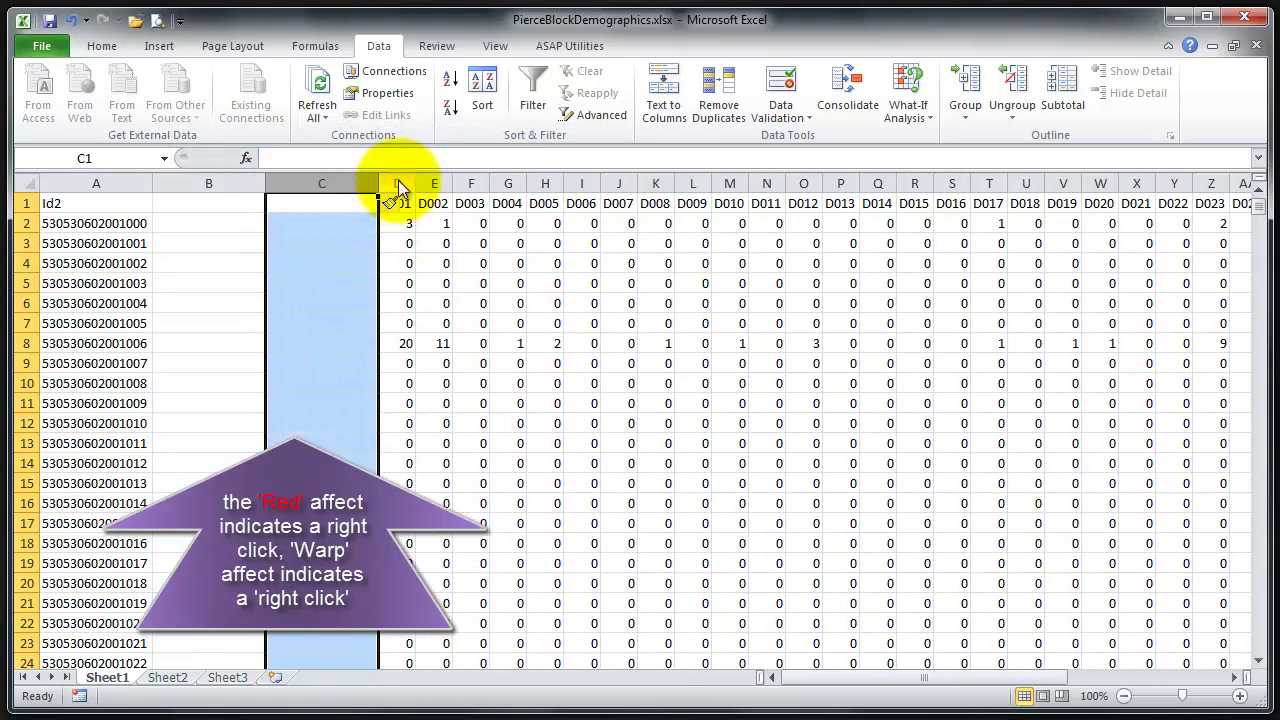
{"action": "right_click", "coordinate": [398, 185]}
{"action": "left_click", "coordinate": [448, 311]}
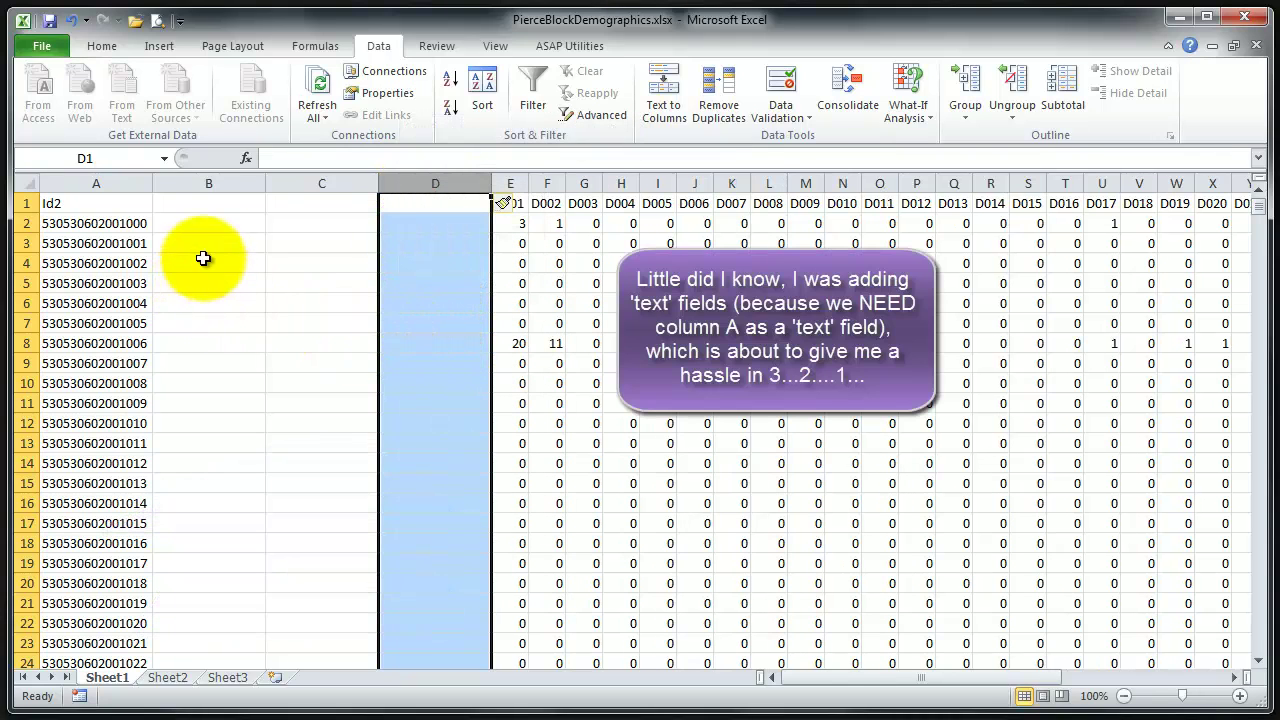
Label the three blank columns B, C and D as TotalMaleKids, TotalFemaleKids and TotalKids in row 1.
{"action": "left_click", "coordinate": [204, 203]}
{"action": "type", "text": "TotalMaleKids"}
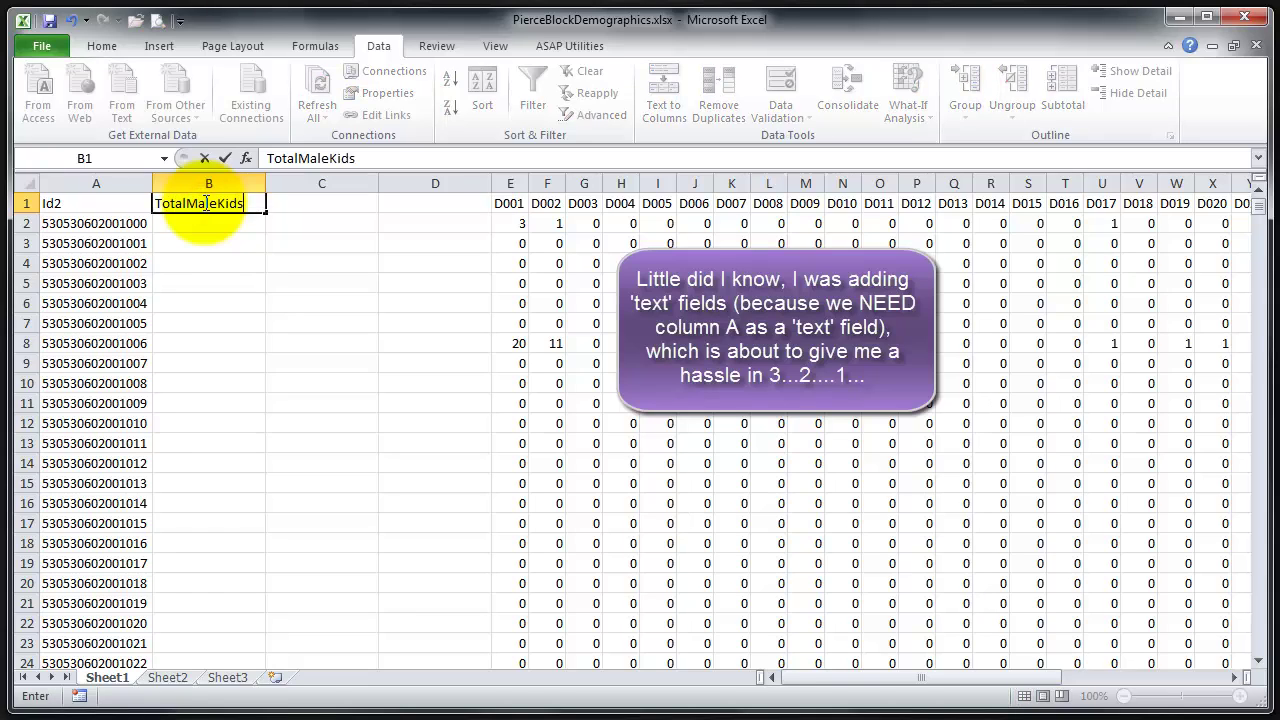
{"action": "key", "text": "Tab"}
{"action": "type", "text": "Tota"}
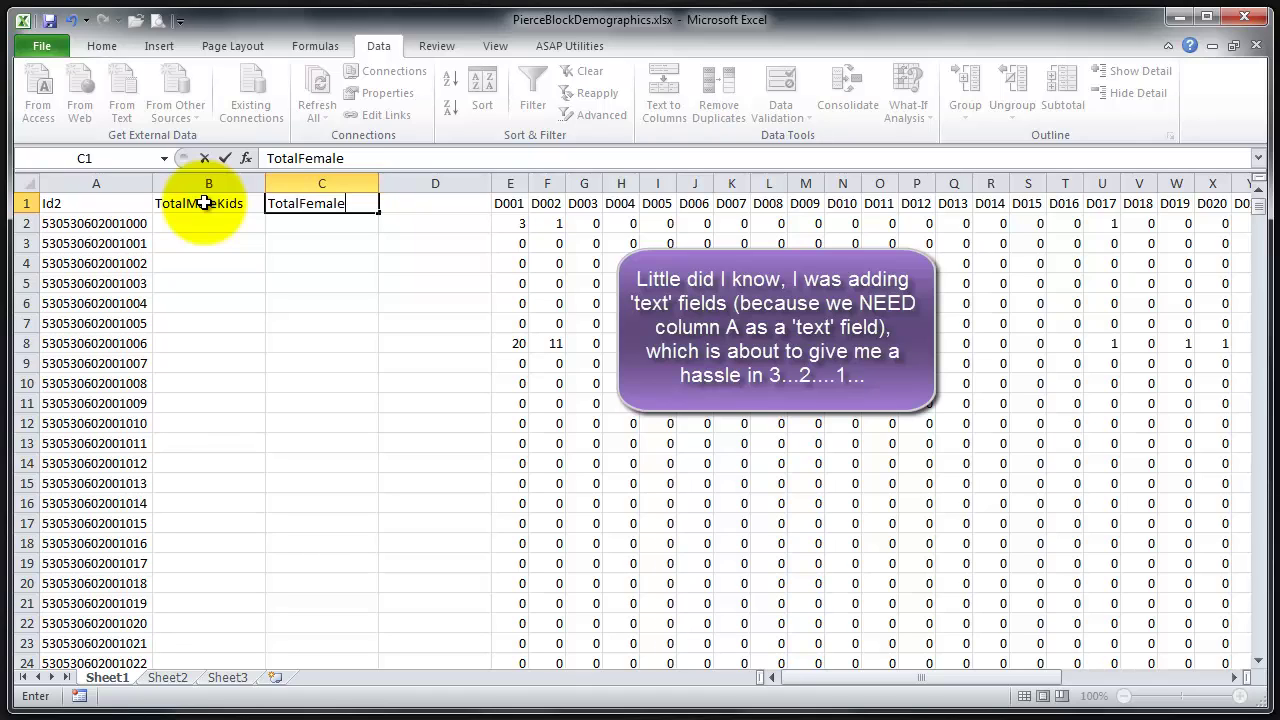
{"action": "type", "text": "lFemaleKids"}
{"action": "key", "text": "Tab"}
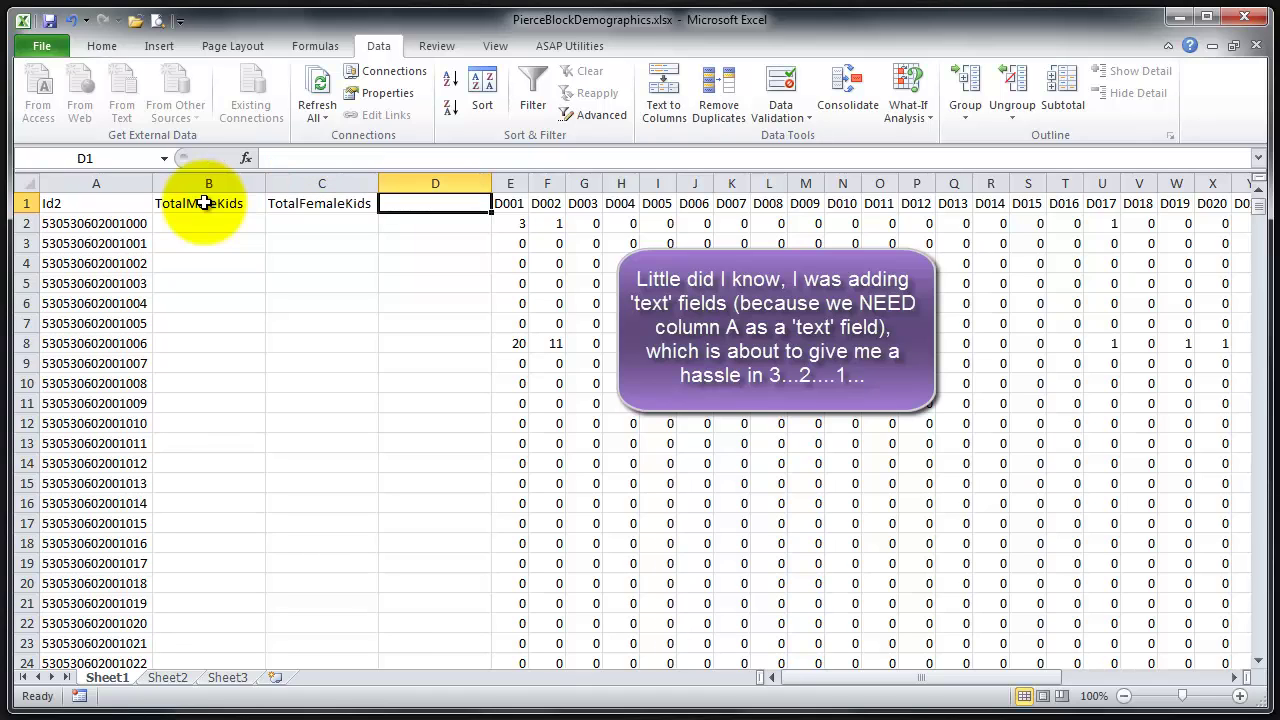
{"action": "type", "text": "TotalKids"}
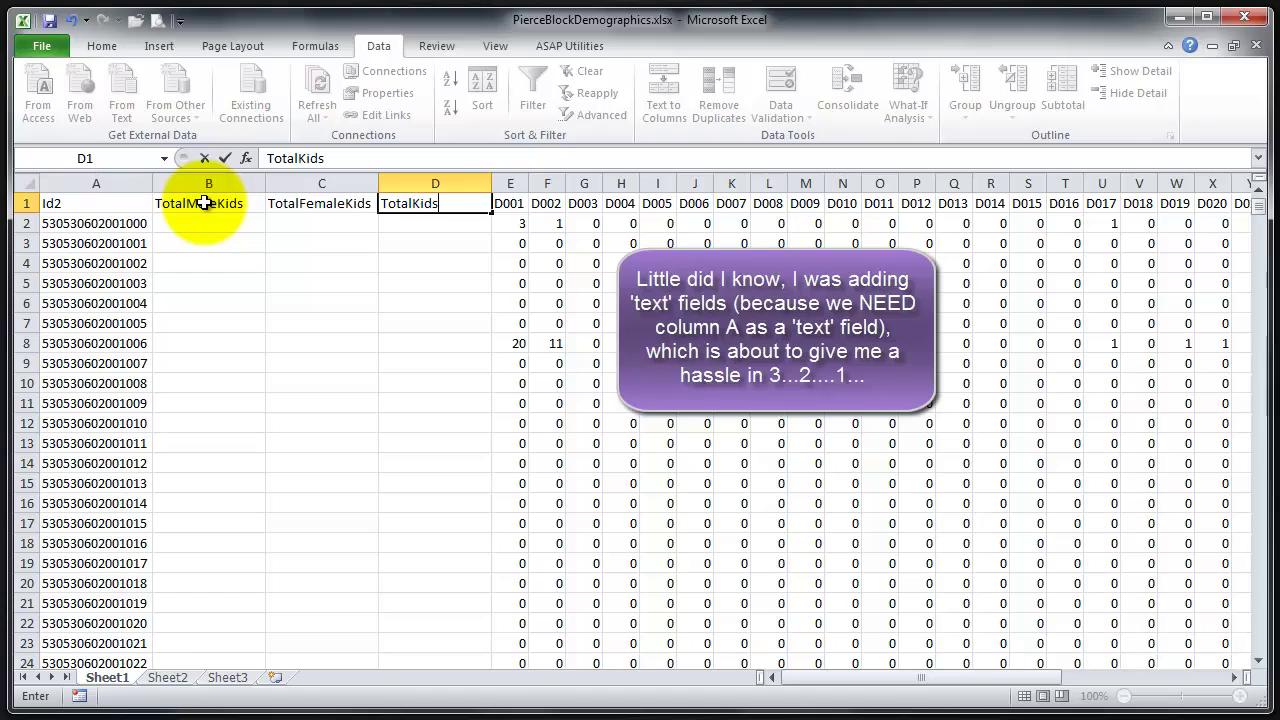
{"action": "key", "text": "Tab"}
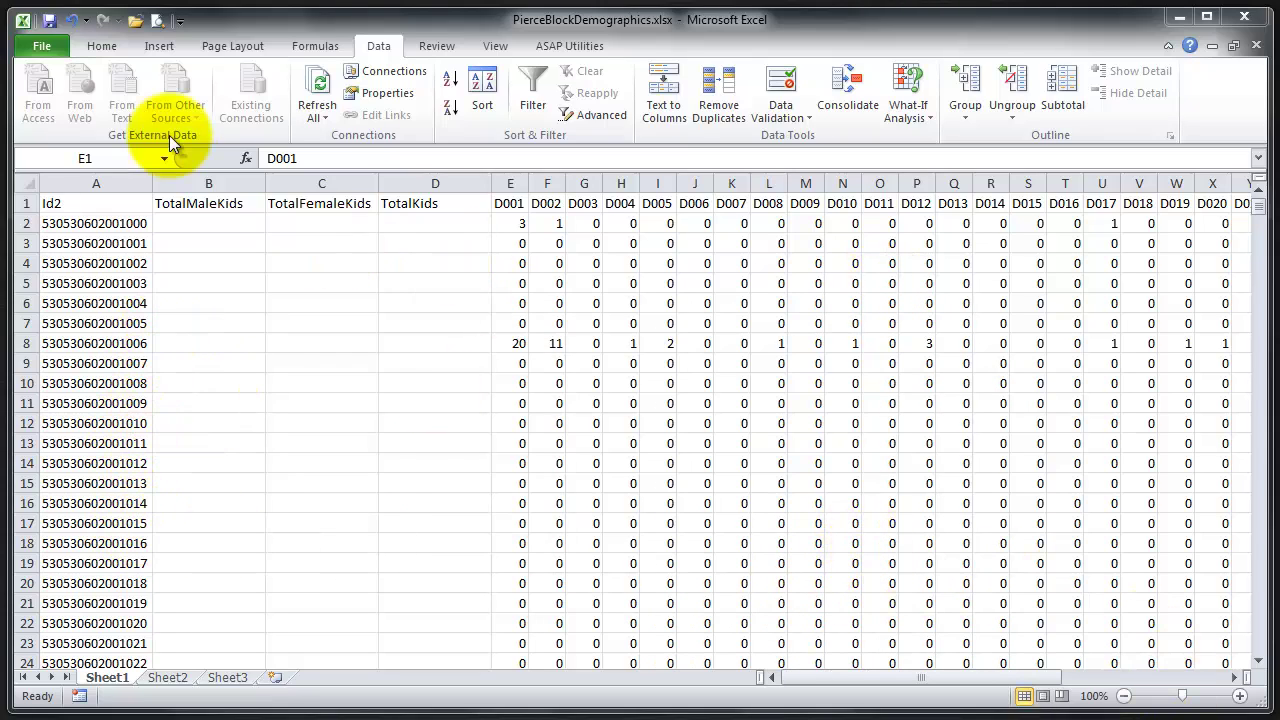
Open DEC_10_SF1_P14_metadata.csv from Lab_4\RAW_Data_L4\demograph_census_block_children, listing all file types.
{"action": "left_click", "coordinate": [39, 45]}
{"action": "left_click", "coordinate": [39, 46]}
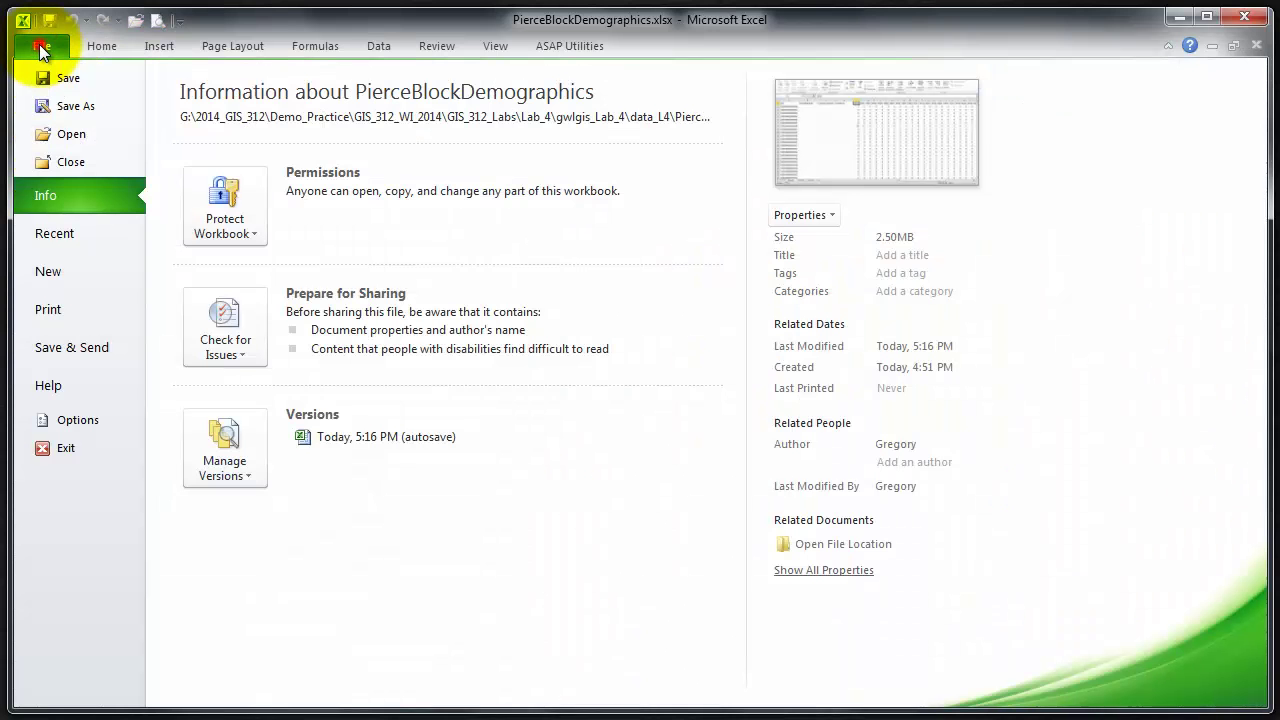
{"action": "left_click", "coordinate": [58, 134]}
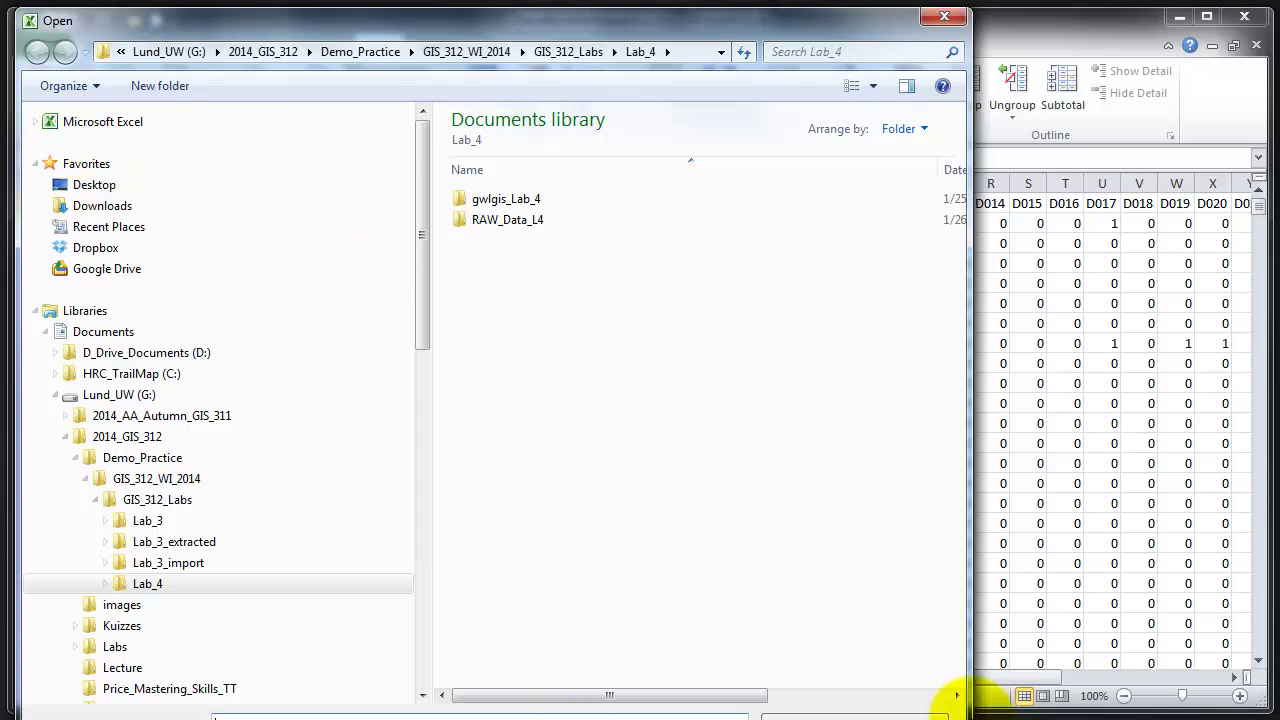
{"action": "left_click_drag", "start_coordinate": [969, 12], "coordinate": [934, 199]}
{"action": "left_click_drag", "start_coordinate": [820, 223], "coordinate": [951, 54]}
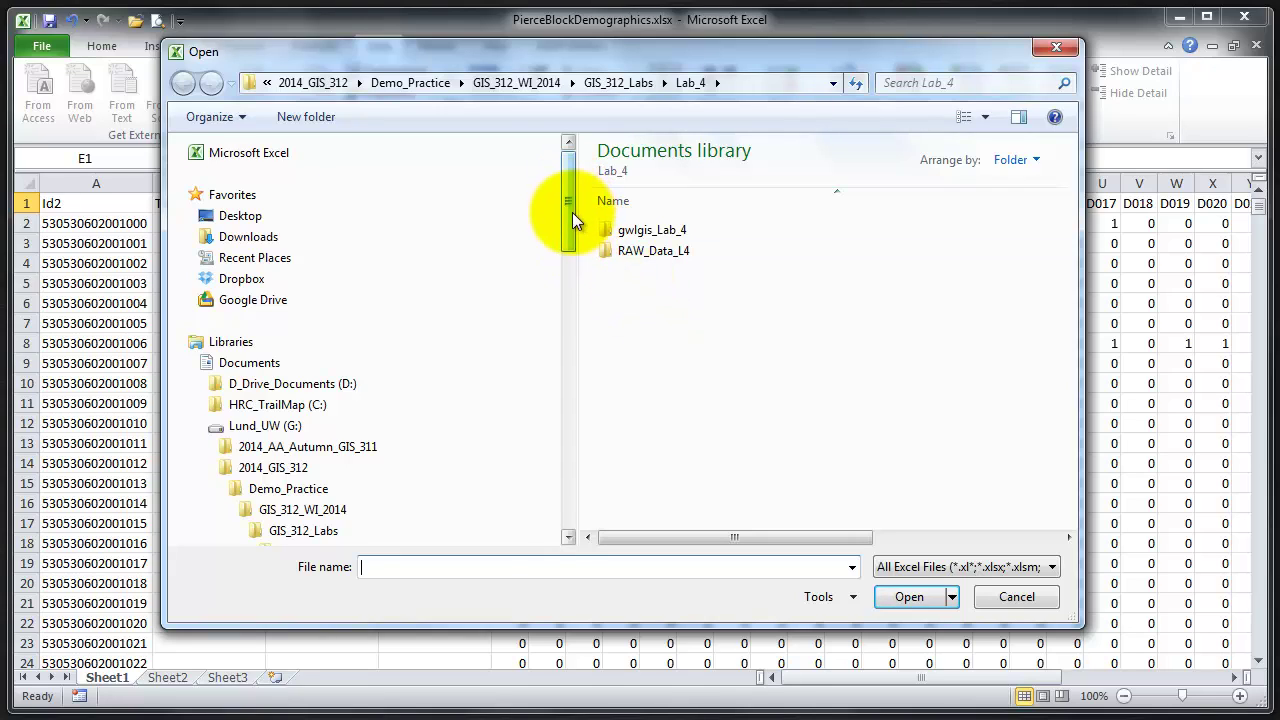
{"action": "double_click", "coordinate": [650, 252]}
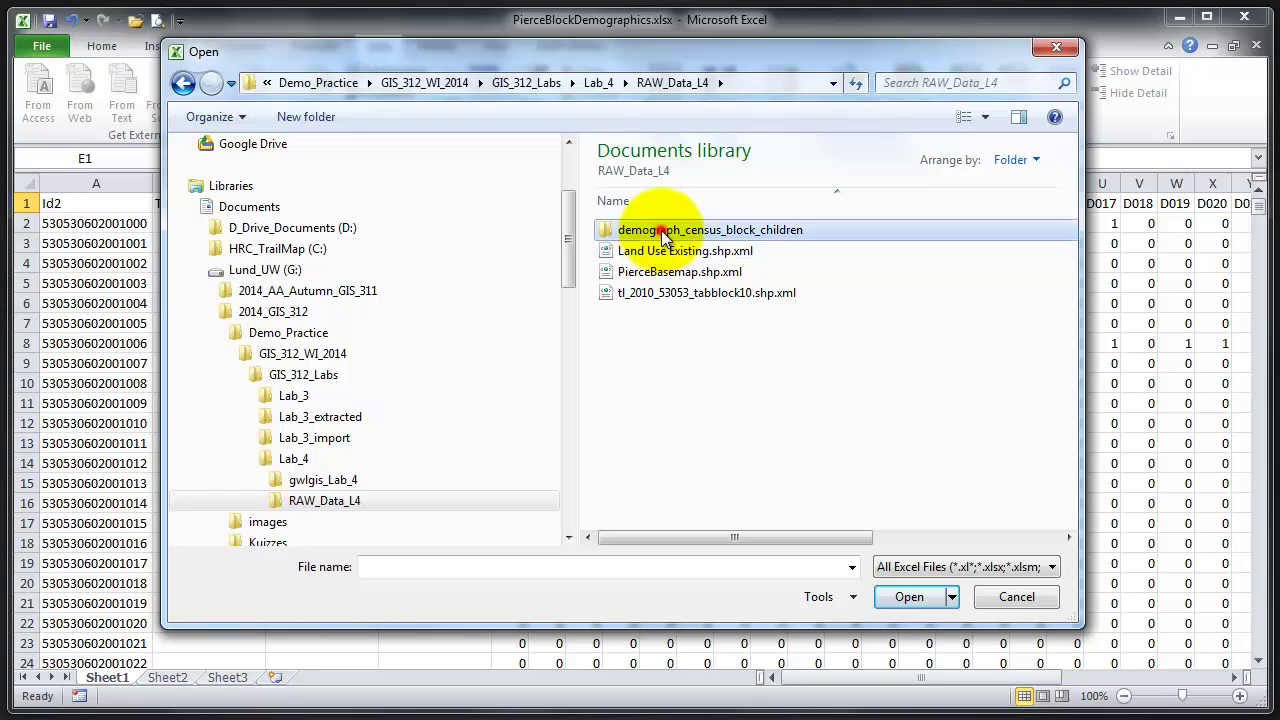
{"action": "double_click", "coordinate": [660, 231]}
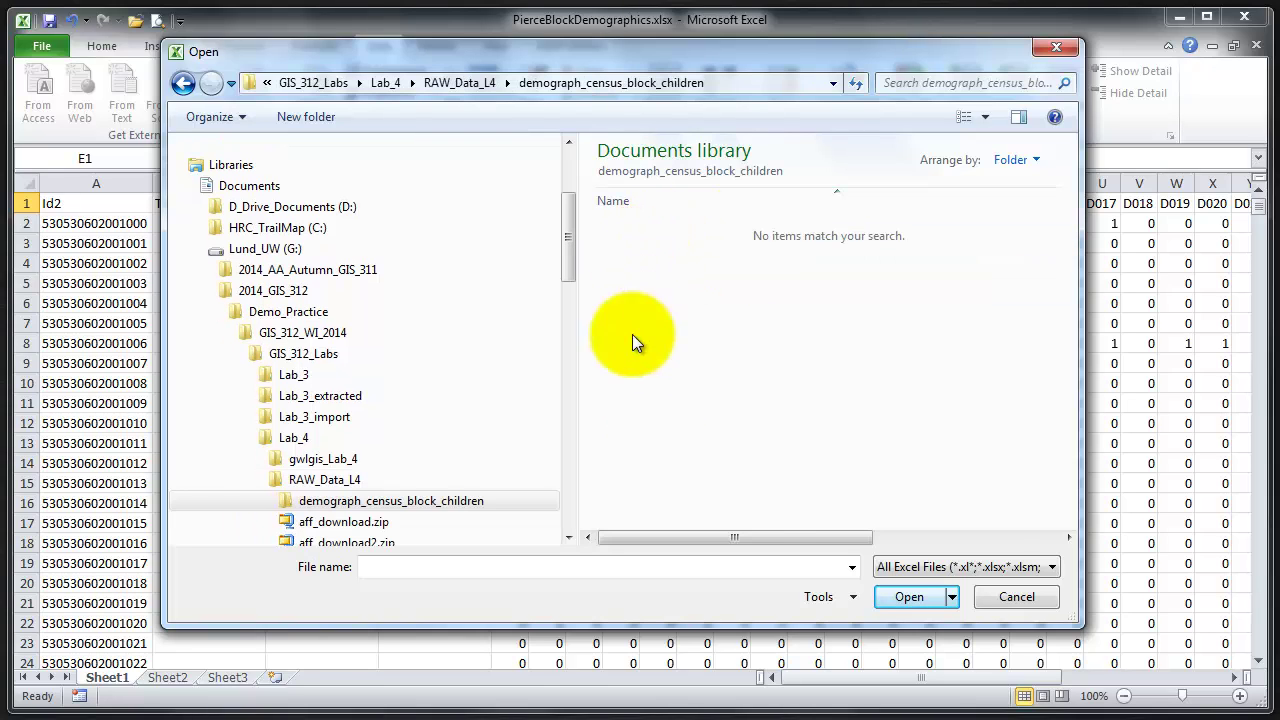
{"action": "left_click", "coordinate": [987, 566]}
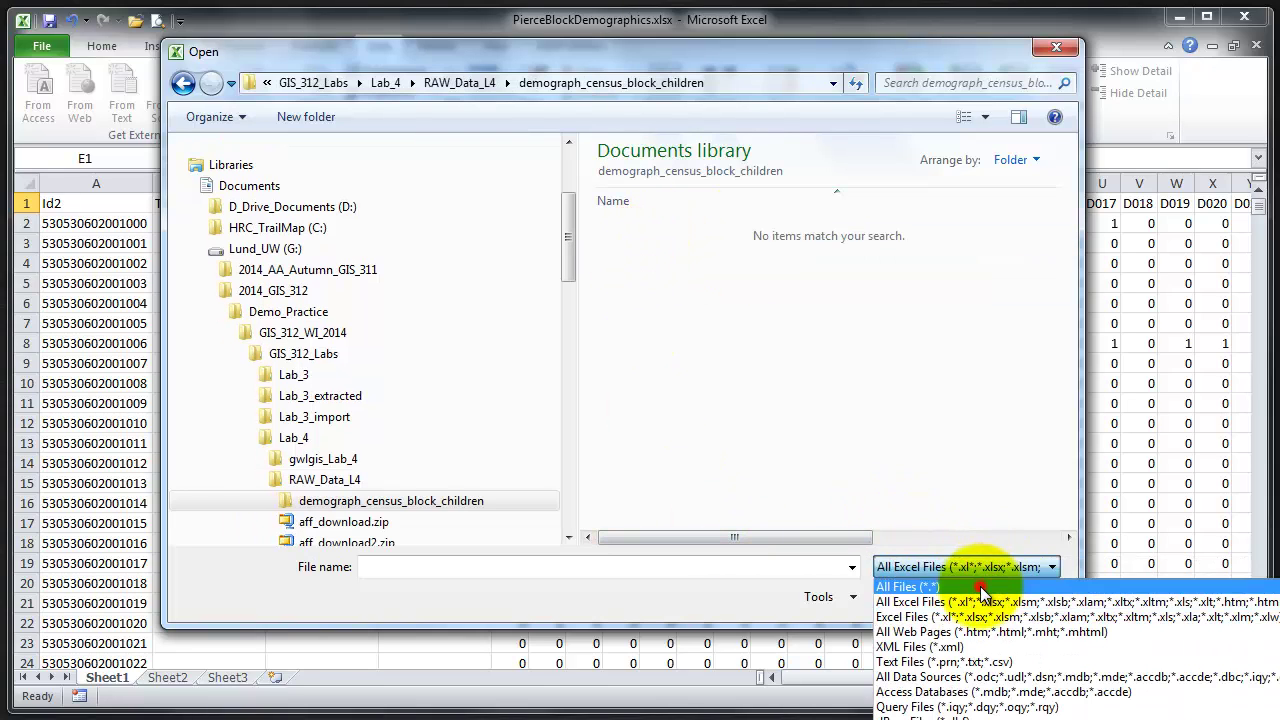
{"action": "left_click", "coordinate": [980, 587]}
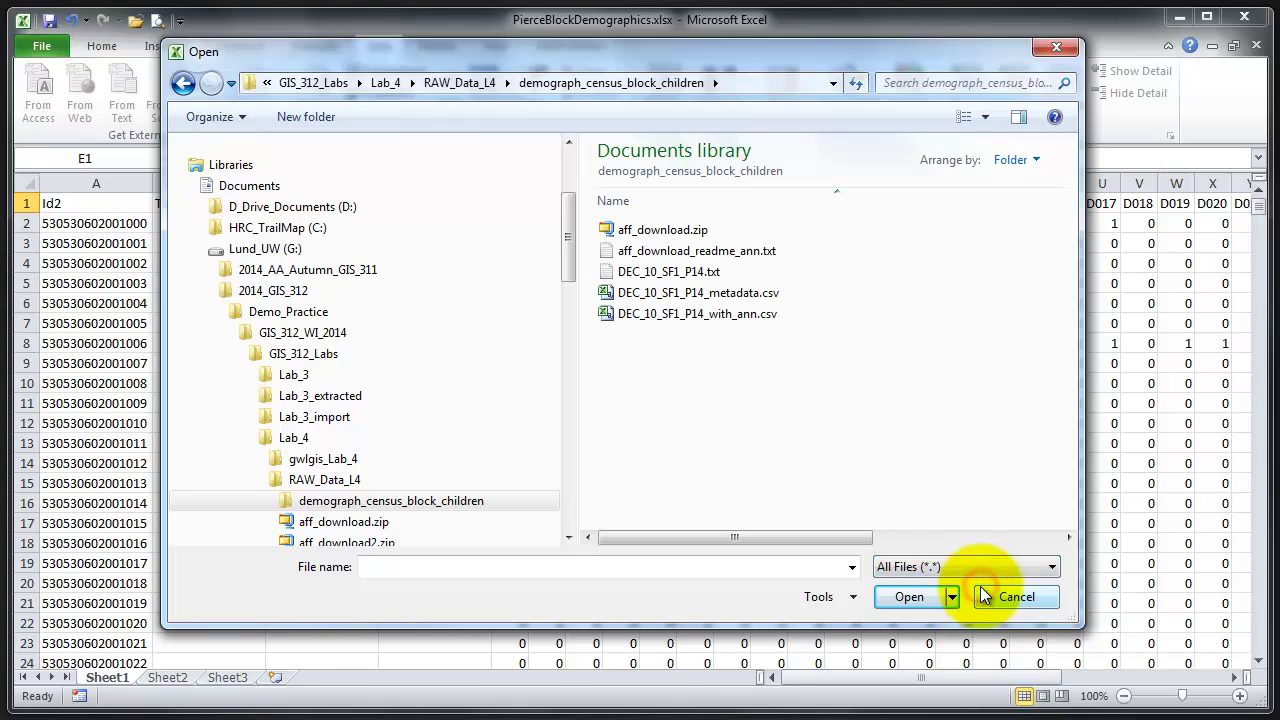
{"action": "double_click", "coordinate": [719, 292]}
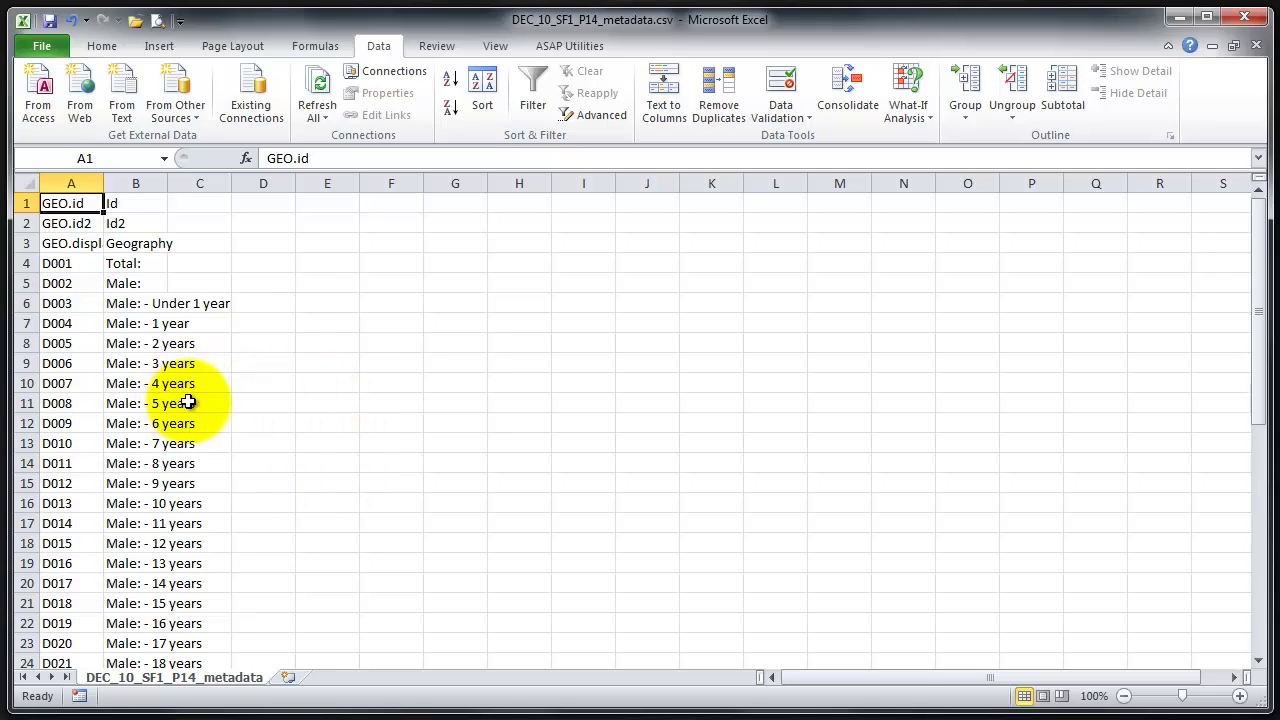
Examine which field codes cover males and females from under 1 year to 10 years, and close the metadata file.
{"action": "left_click", "coordinate": [60, 303]}
{"action": "left_click_drag", "start_coordinate": [63, 300], "coordinate": [214, 503]}
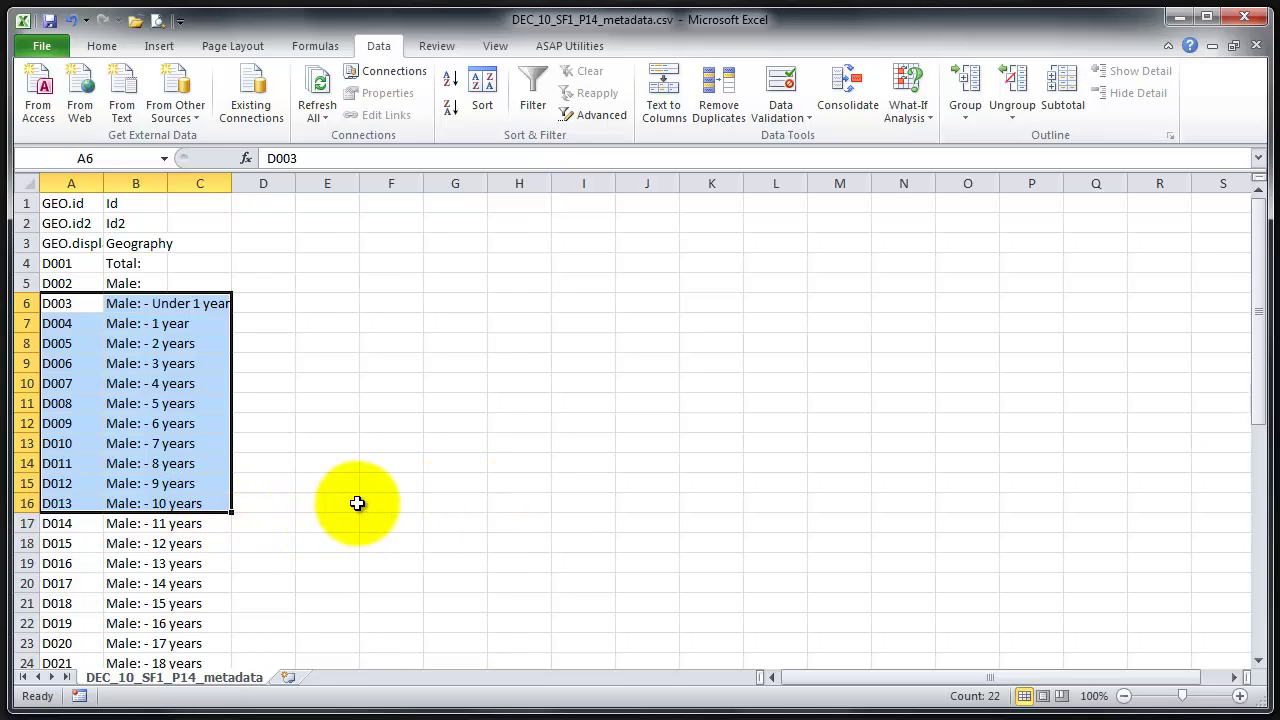
{"action": "scroll", "coordinate": [367, 491], "scroll_direction": "down", "scroll_amount": 6}
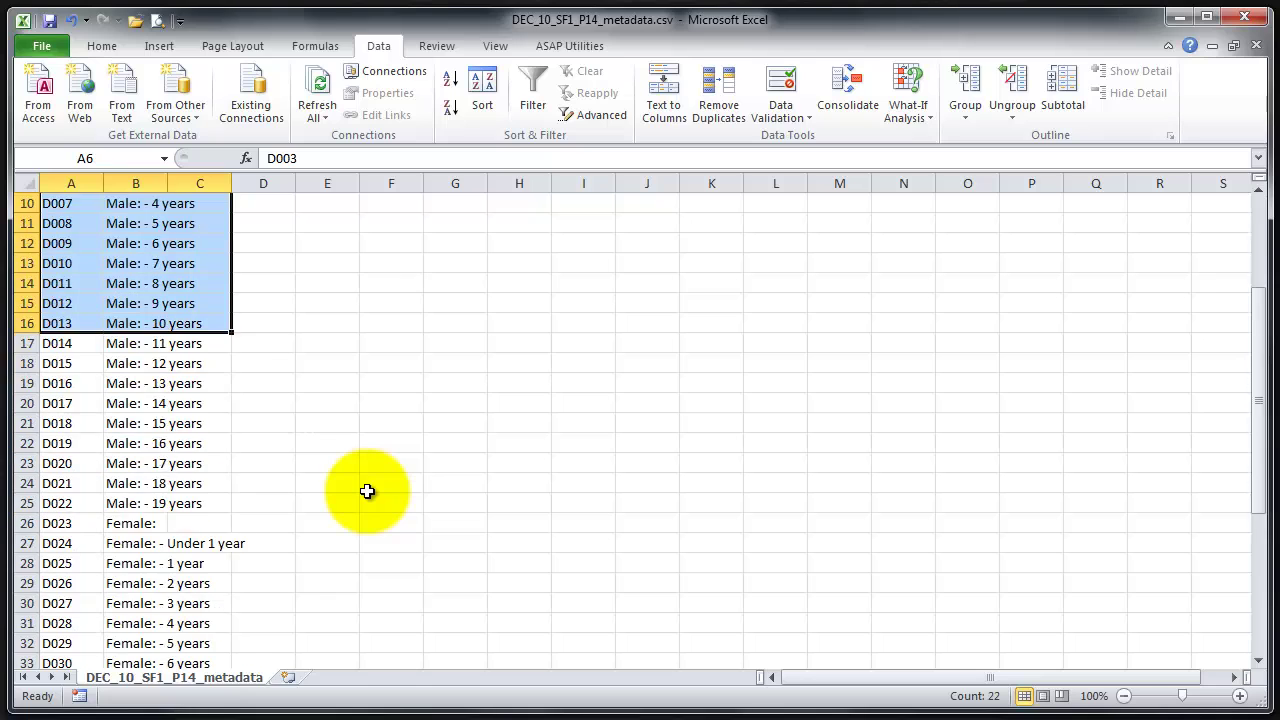
{"action": "left_click_drag", "start_coordinate": [141, 360], "coordinate": [201, 557]}
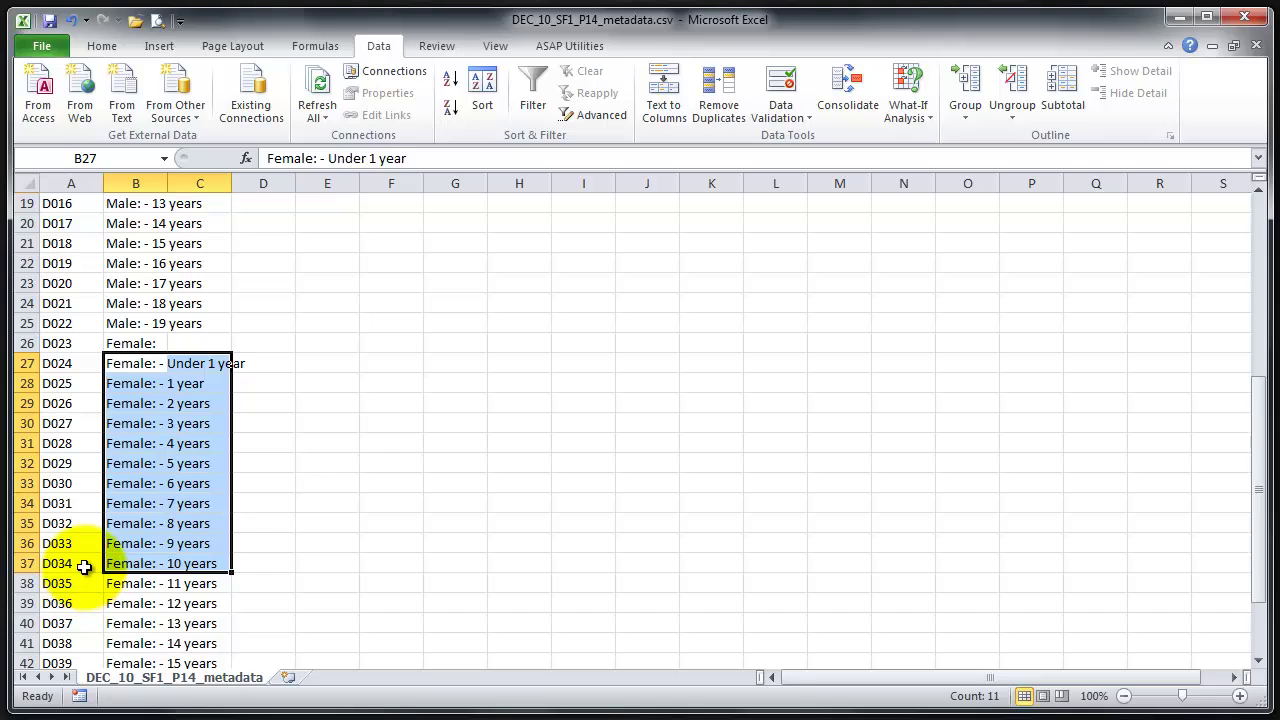
{"action": "scroll", "coordinate": [329, 423], "scroll_direction": "up", "scroll_amount": 6}
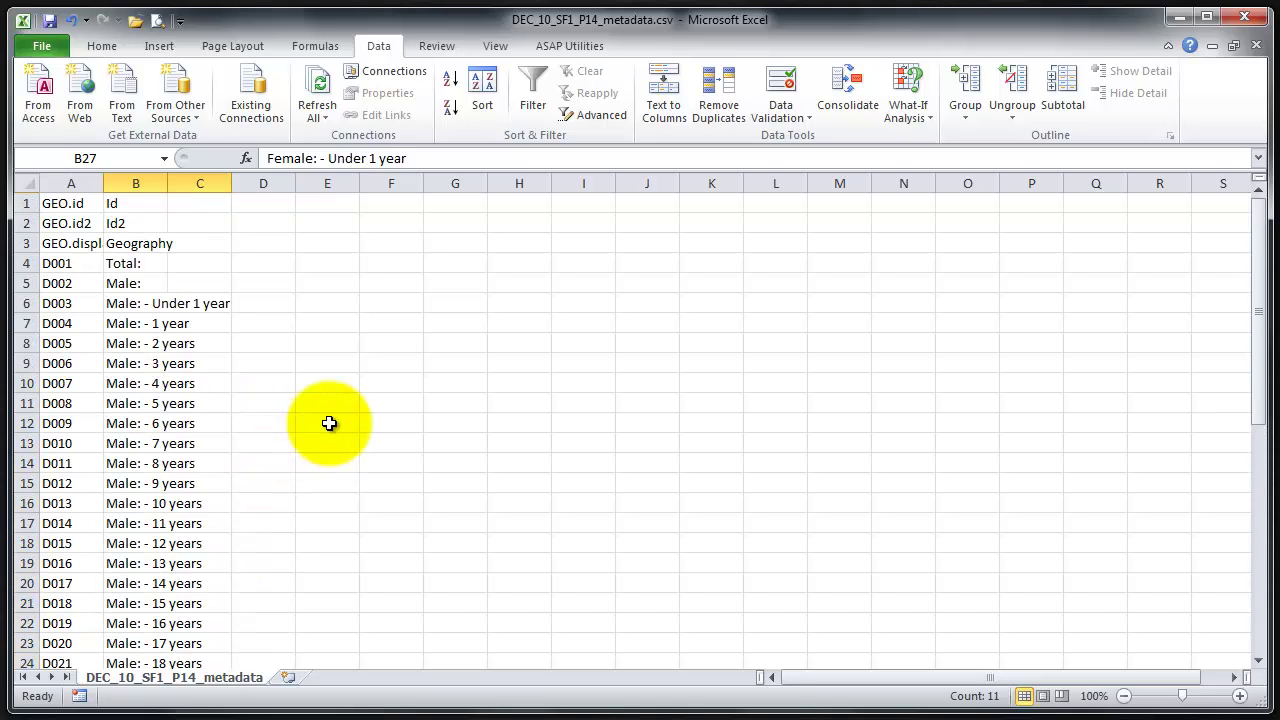
{"action": "left_click", "coordinate": [129, 303]}
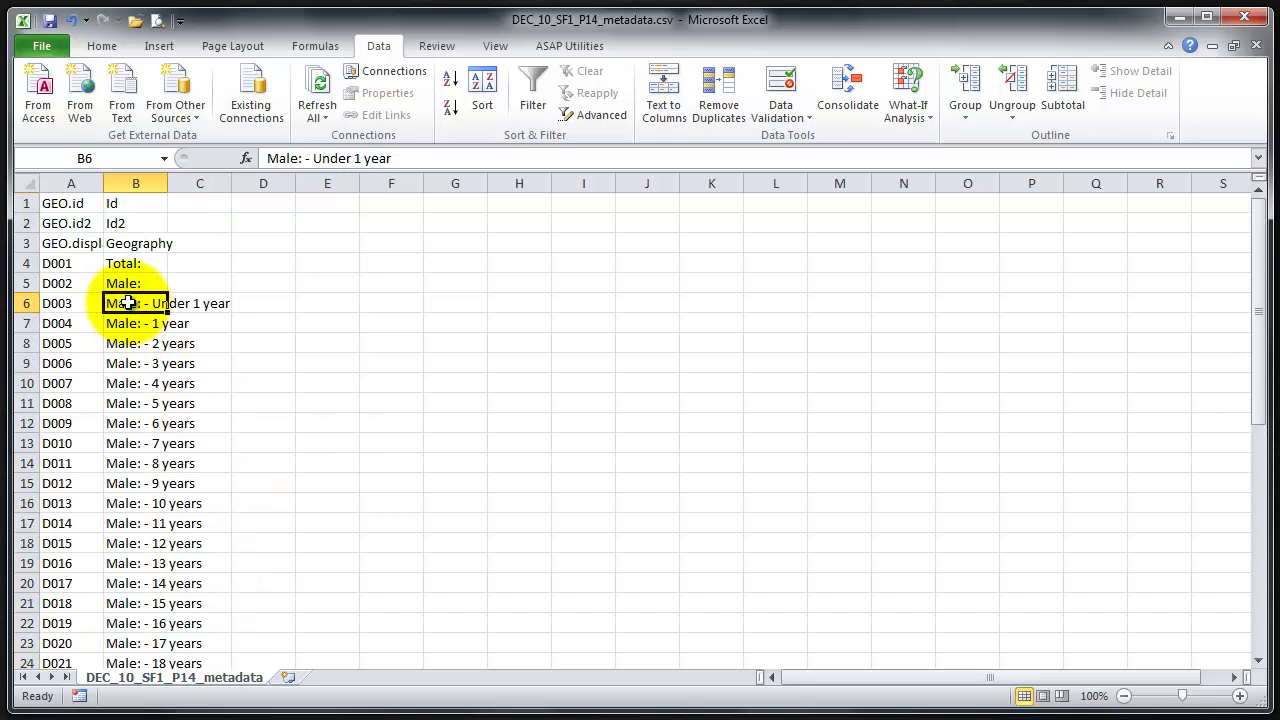
{"action": "left_click_drag", "start_coordinate": [129, 303], "coordinate": [133, 498]}
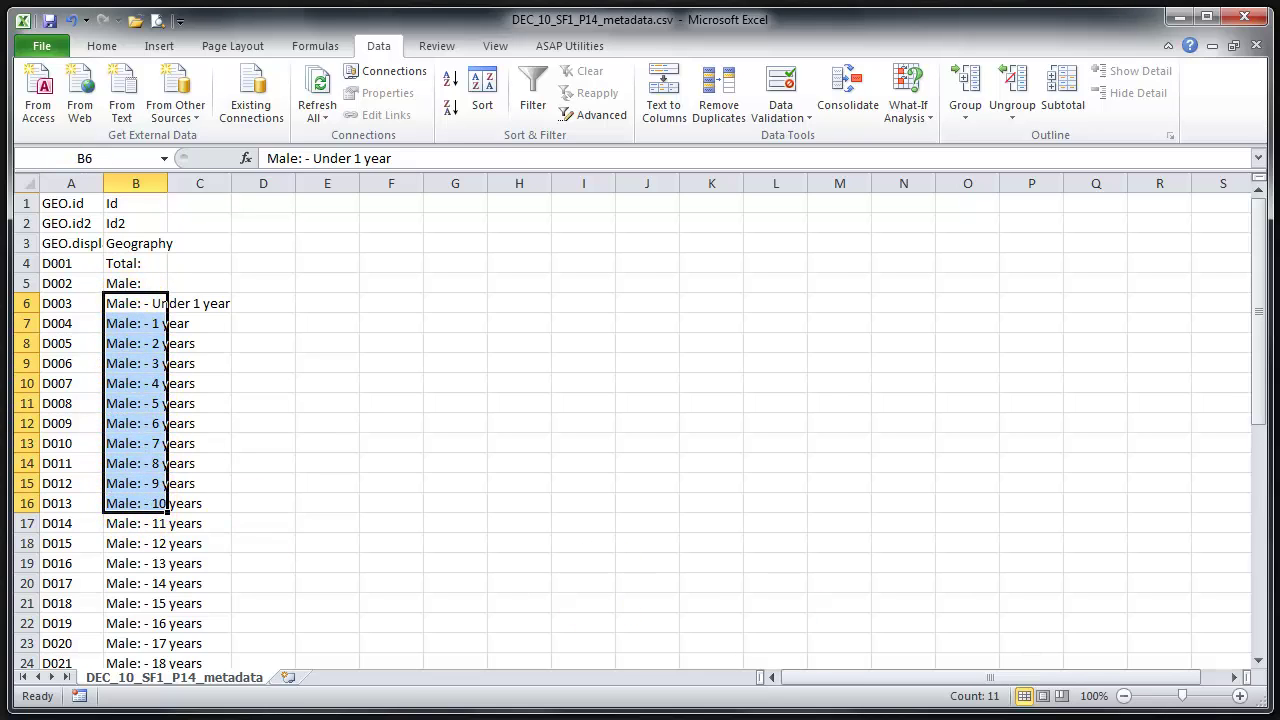
{"action": "scroll", "coordinate": [640, 420], "scroll_direction": "down", "scroll_amount": 8}
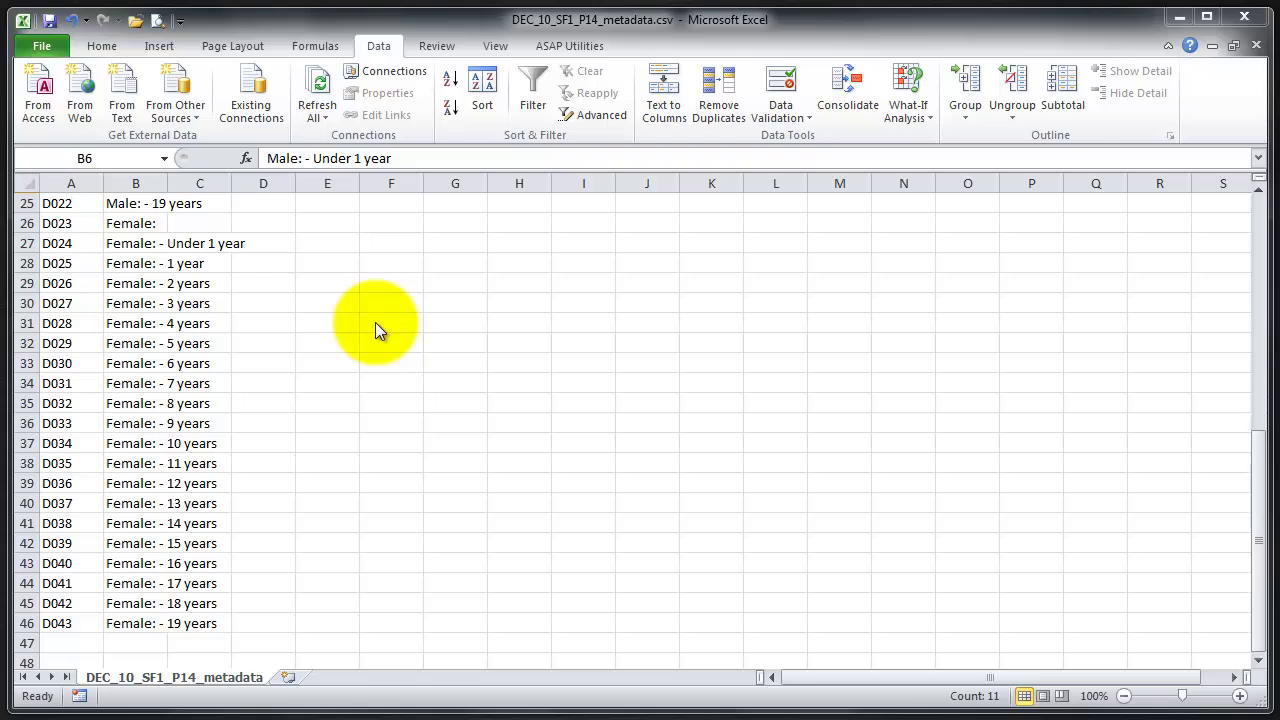
{"action": "left_click", "coordinate": [1256, 46]}
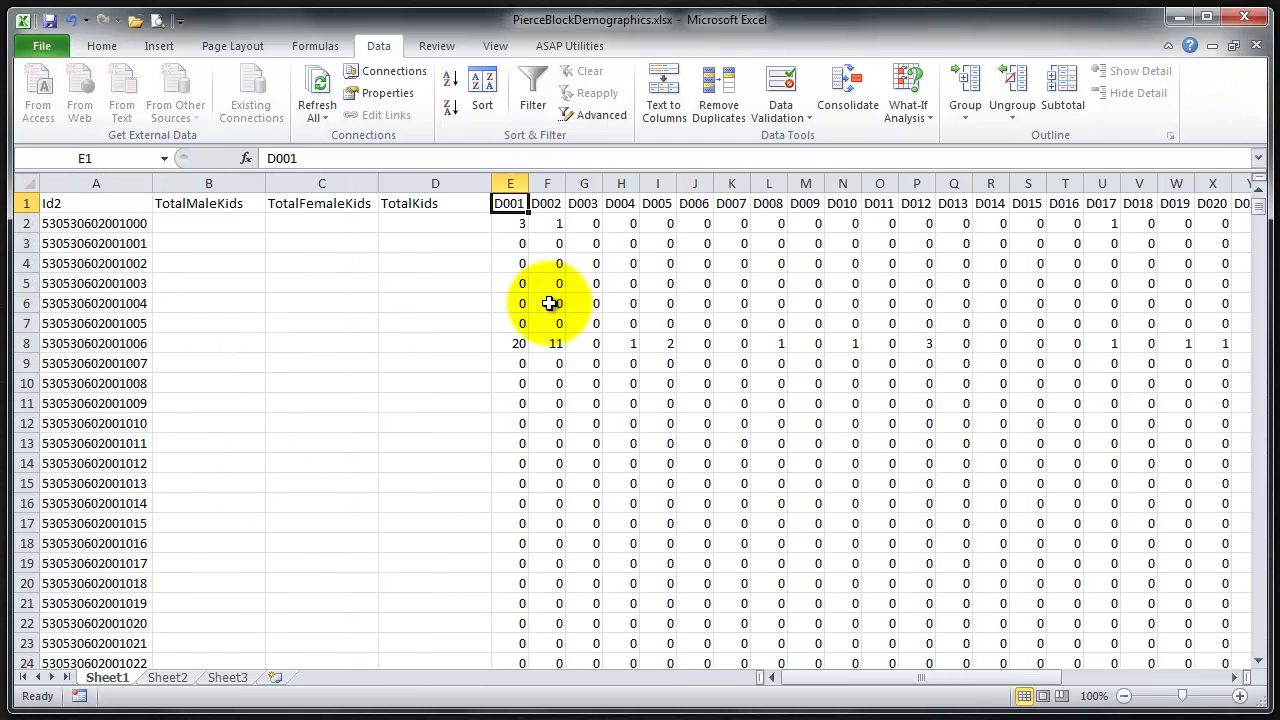
Enter the formula =sum(G2:Q2) in cell B2 to total fields D003 through D013 for TotalMaleKids.
{"action": "left_click", "coordinate": [218, 224]}
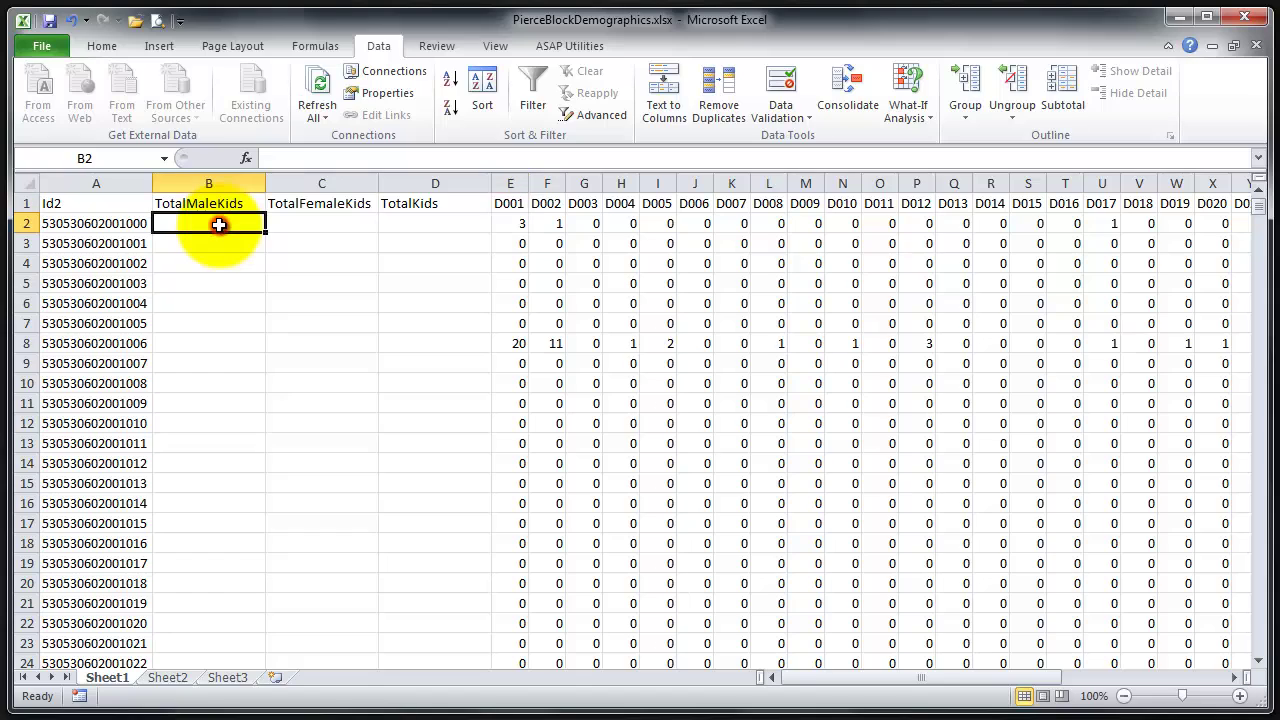
{"action": "left_click", "coordinate": [277, 161]}
{"action": "type", "text": "=sum("}
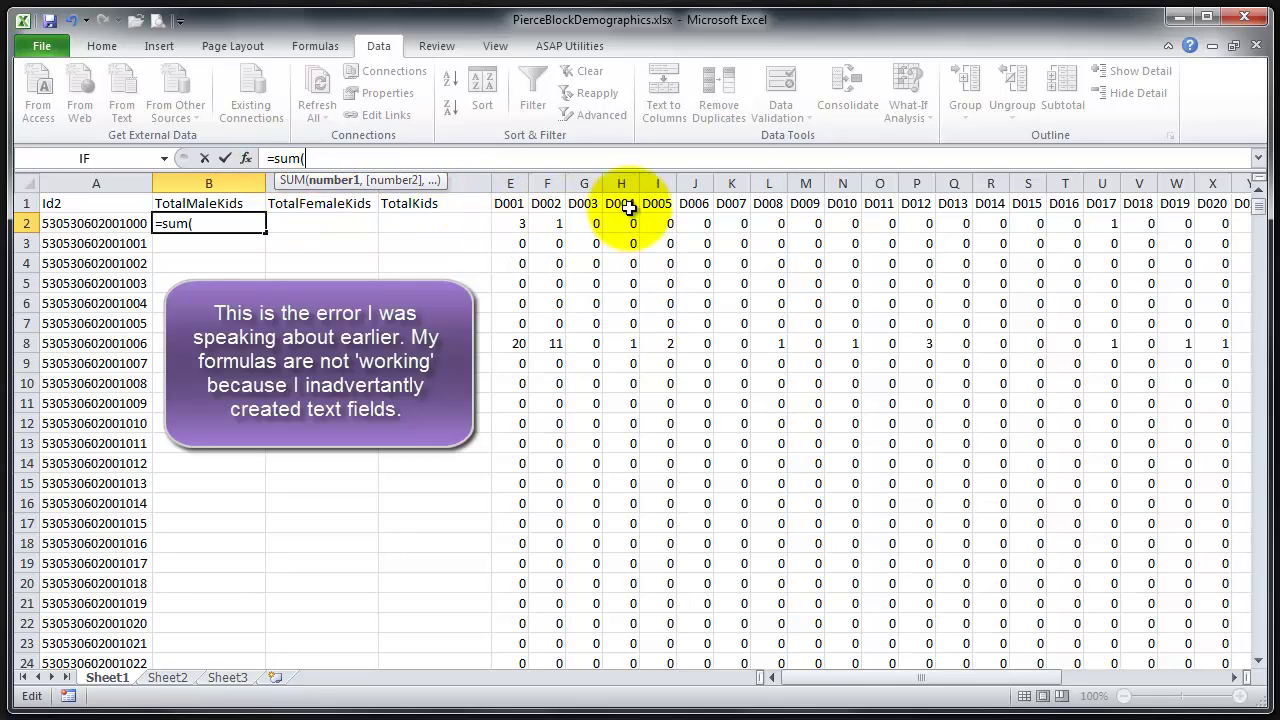
{"action": "left_click_drag", "start_coordinate": [591, 224], "coordinate": [958, 222]}
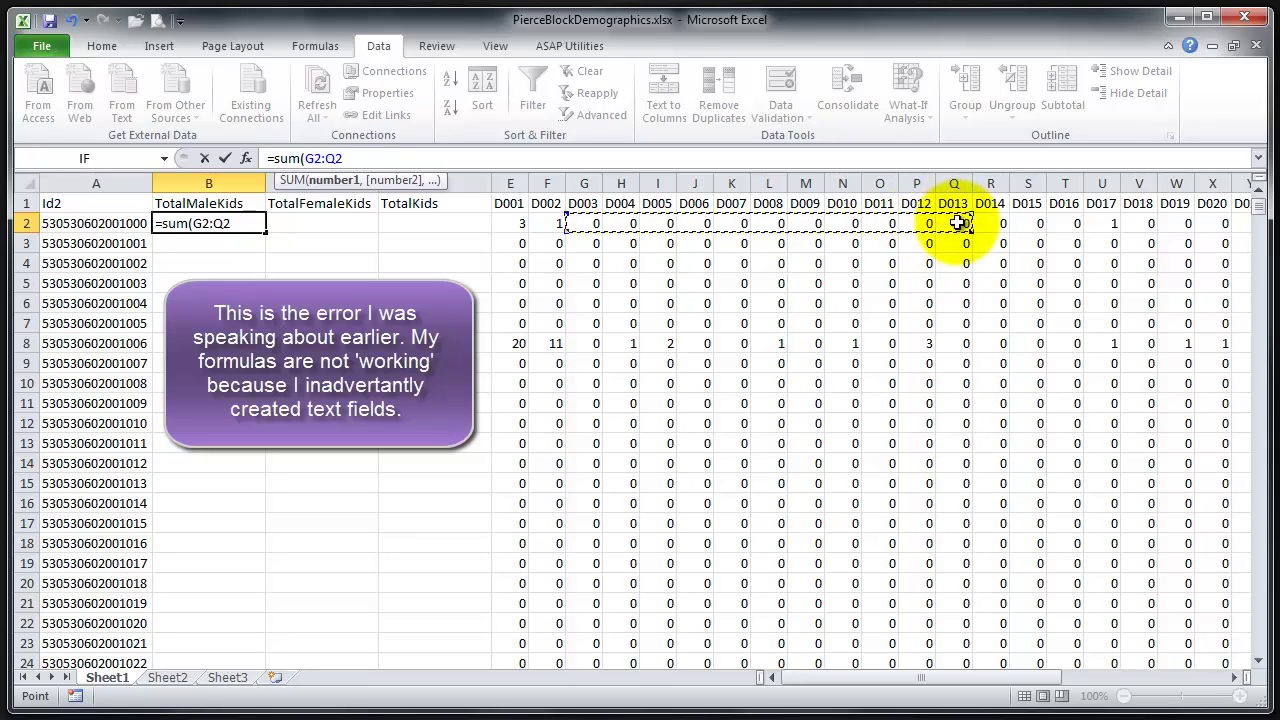
{"action": "type", "text": ")"}
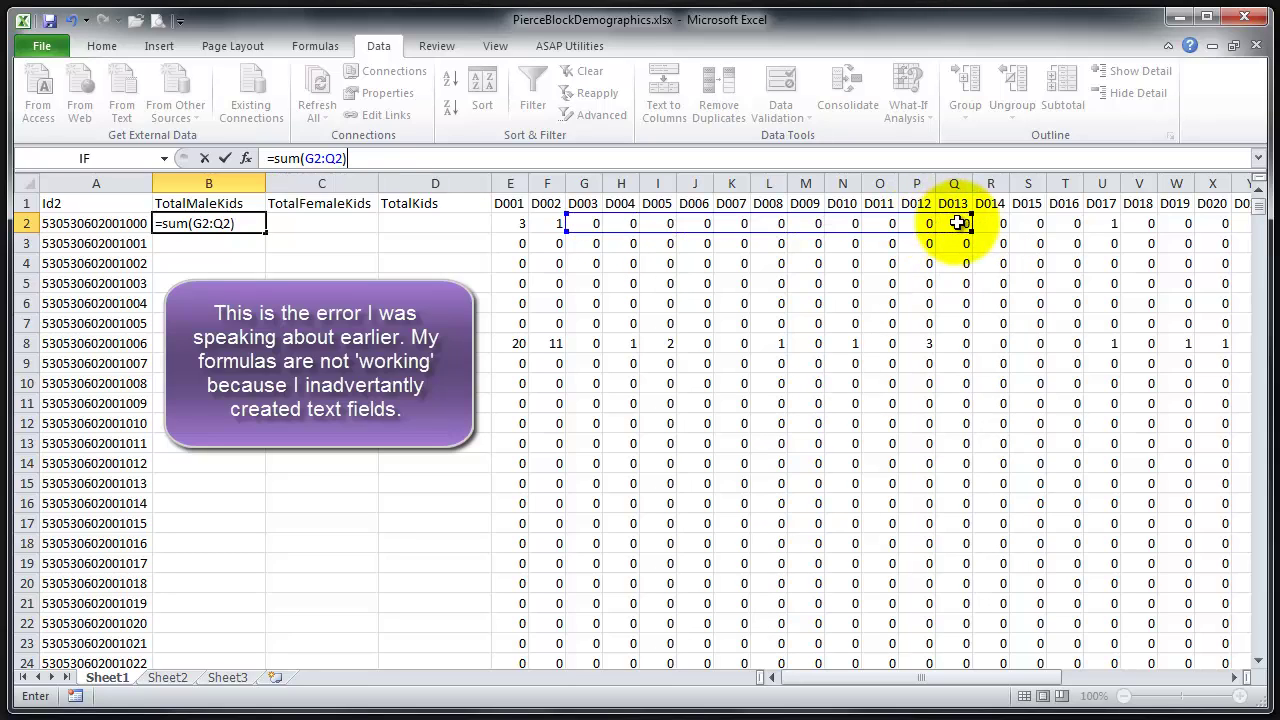
{"action": "left_click", "coordinate": [332, 224]}
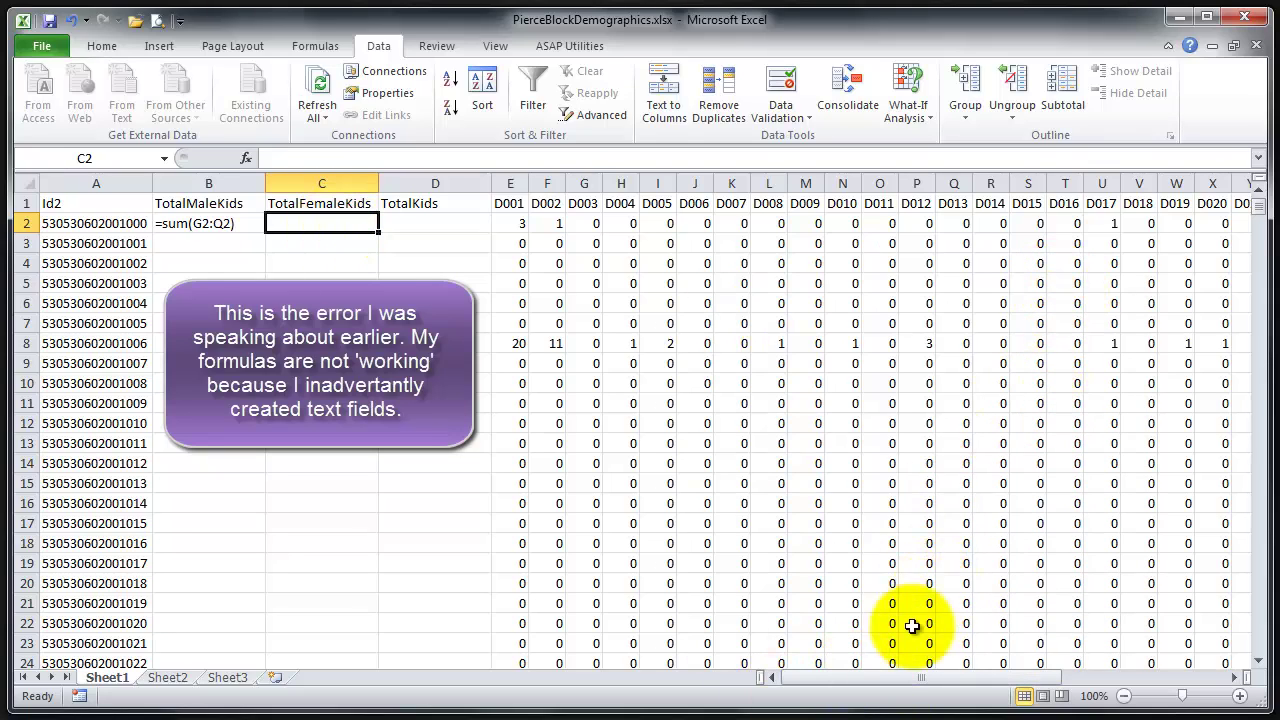
Enter the formula =sum(AB2:AL2) in cell C2 to total fields D024 through D034 for TotalFemaleKids.
{"action": "left_click", "coordinate": [345, 156]}
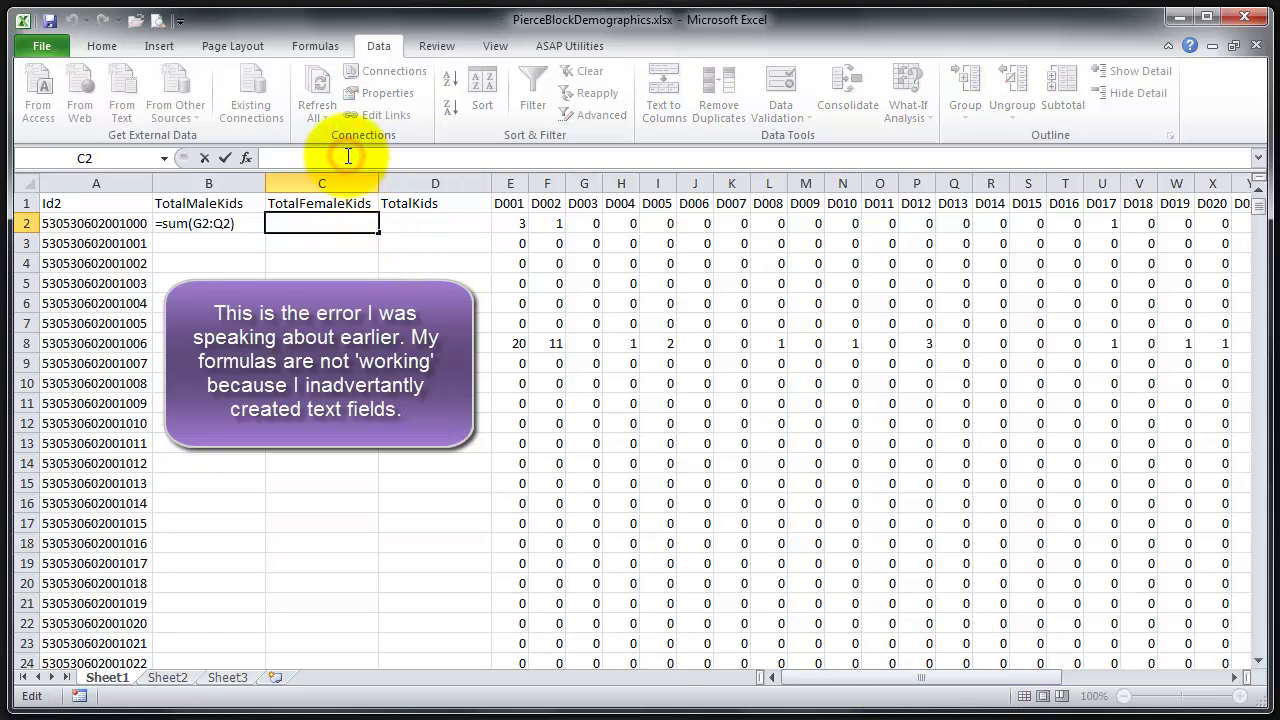
{"action": "type", "text": "=sum("}
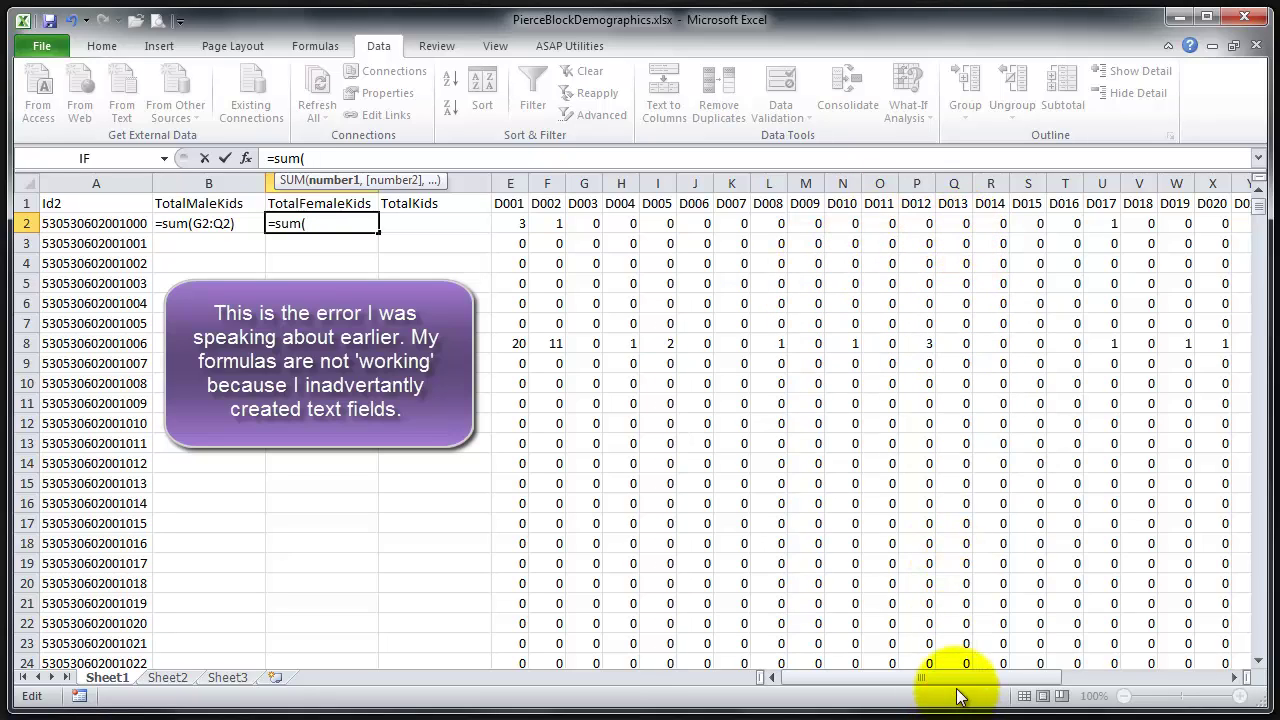
{"action": "left_click_drag", "start_coordinate": [963, 677], "coordinate": [1002, 676]}
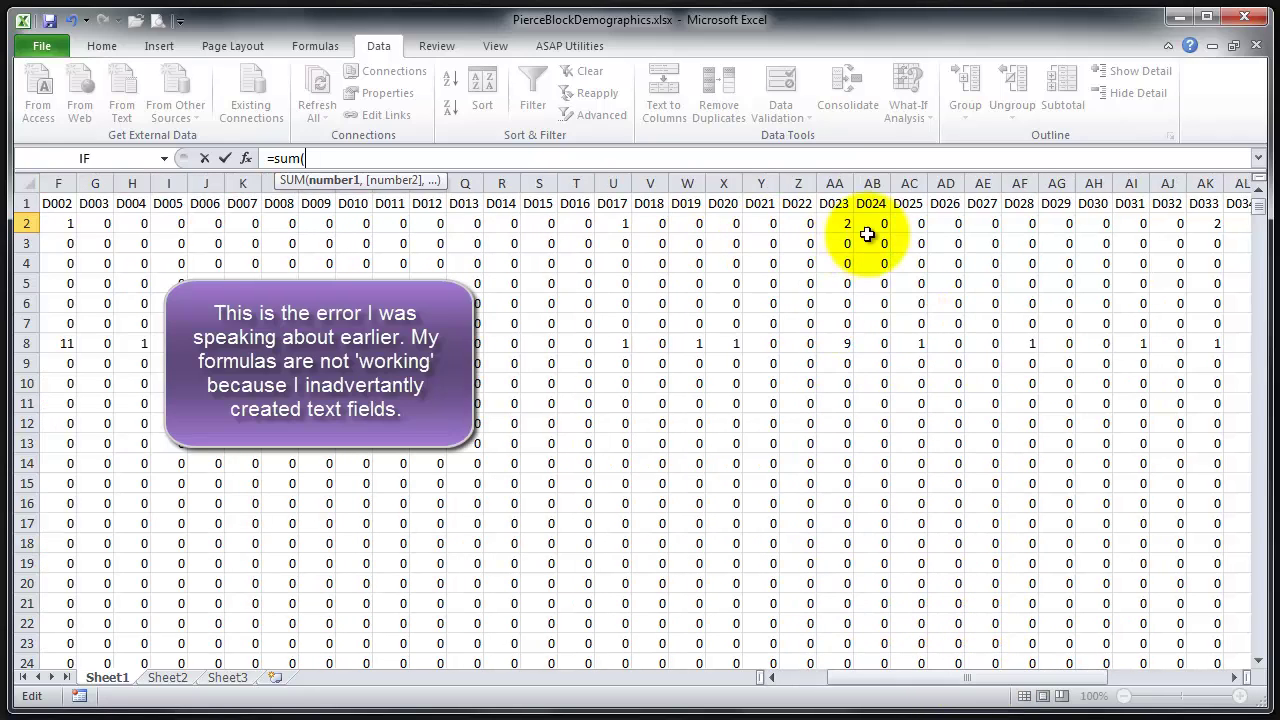
{"action": "left_click_drag", "start_coordinate": [877, 223], "coordinate": [1234, 232]}
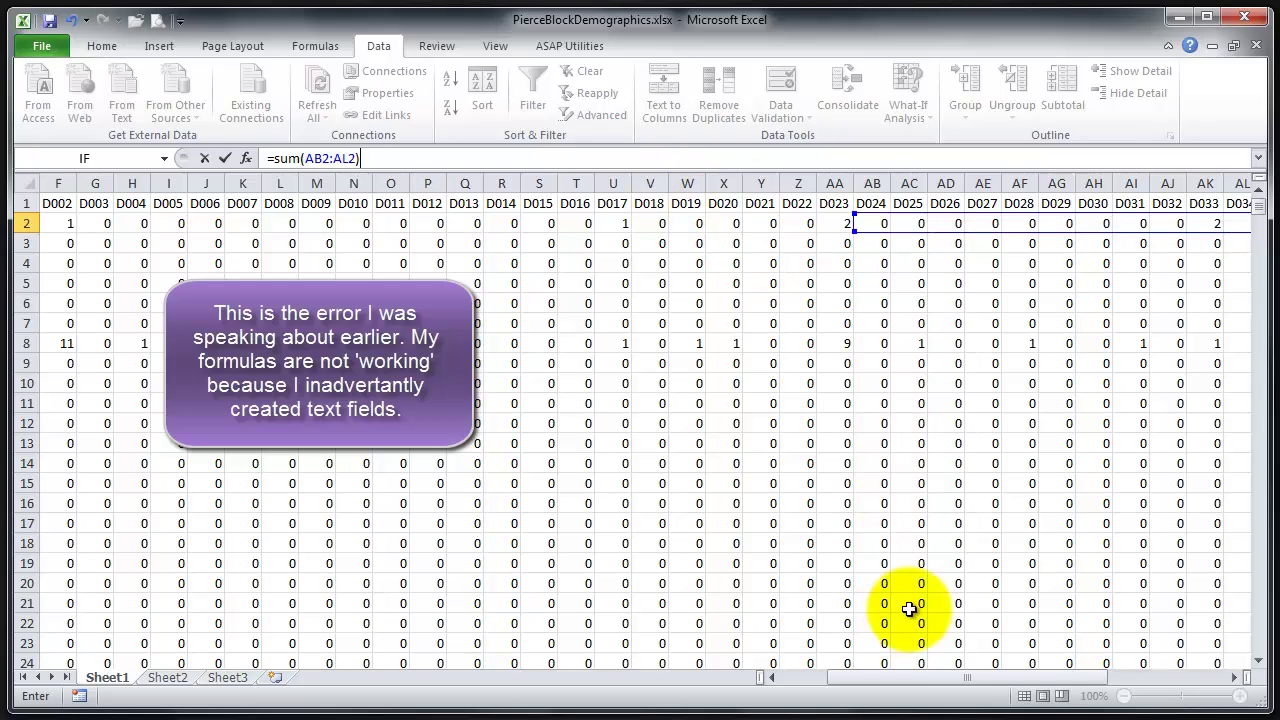
{"action": "left_click", "coordinate": [952, 665]}
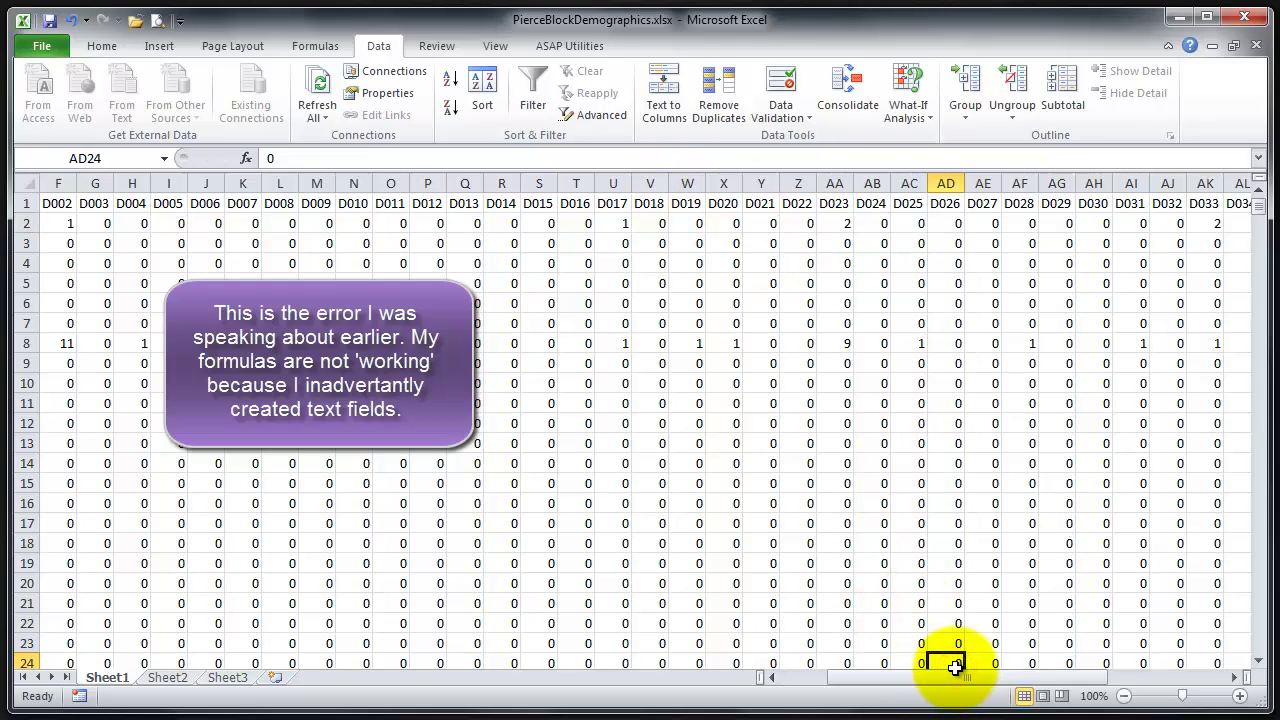
{"action": "left_click_drag", "start_coordinate": [957, 678], "coordinate": [890, 684]}
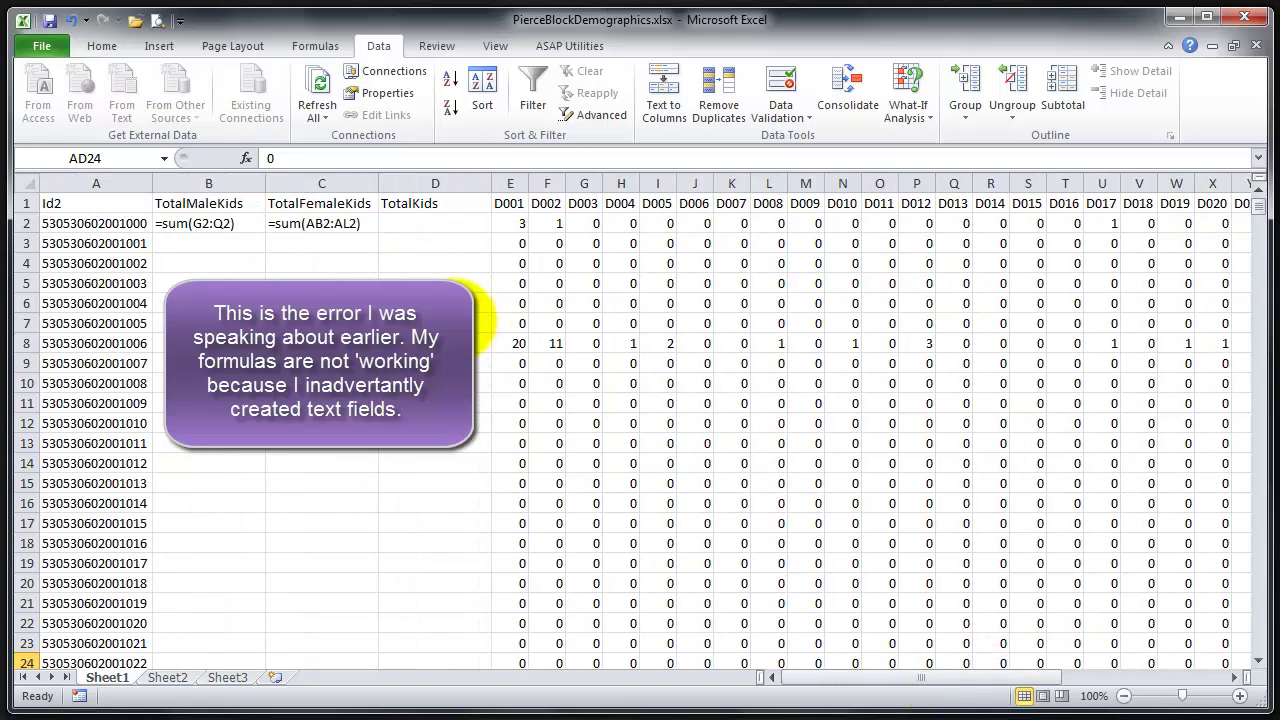
Enter the formula =B2+C2 in cell D2 to add the male and female totals for TotalKids.
{"action": "left_click", "coordinate": [413, 229]}
{"action": "type", "text": "="}
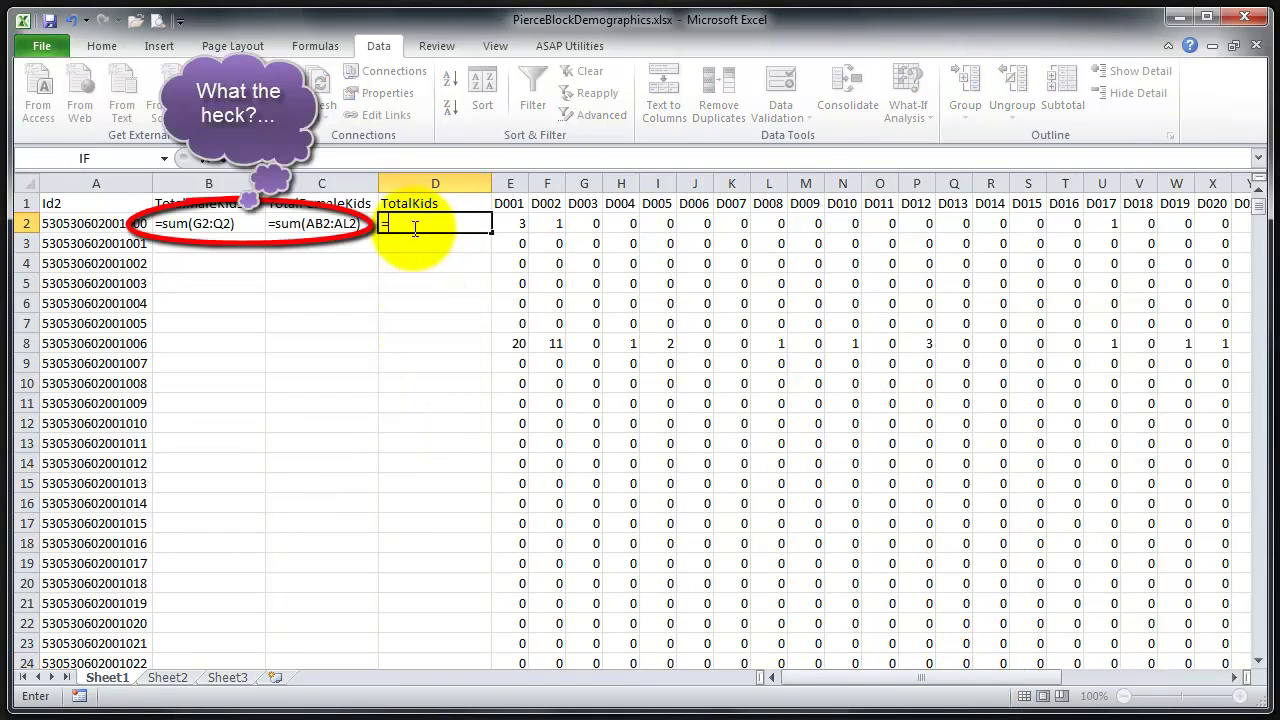
{"action": "left_click", "coordinate": [214, 224]}
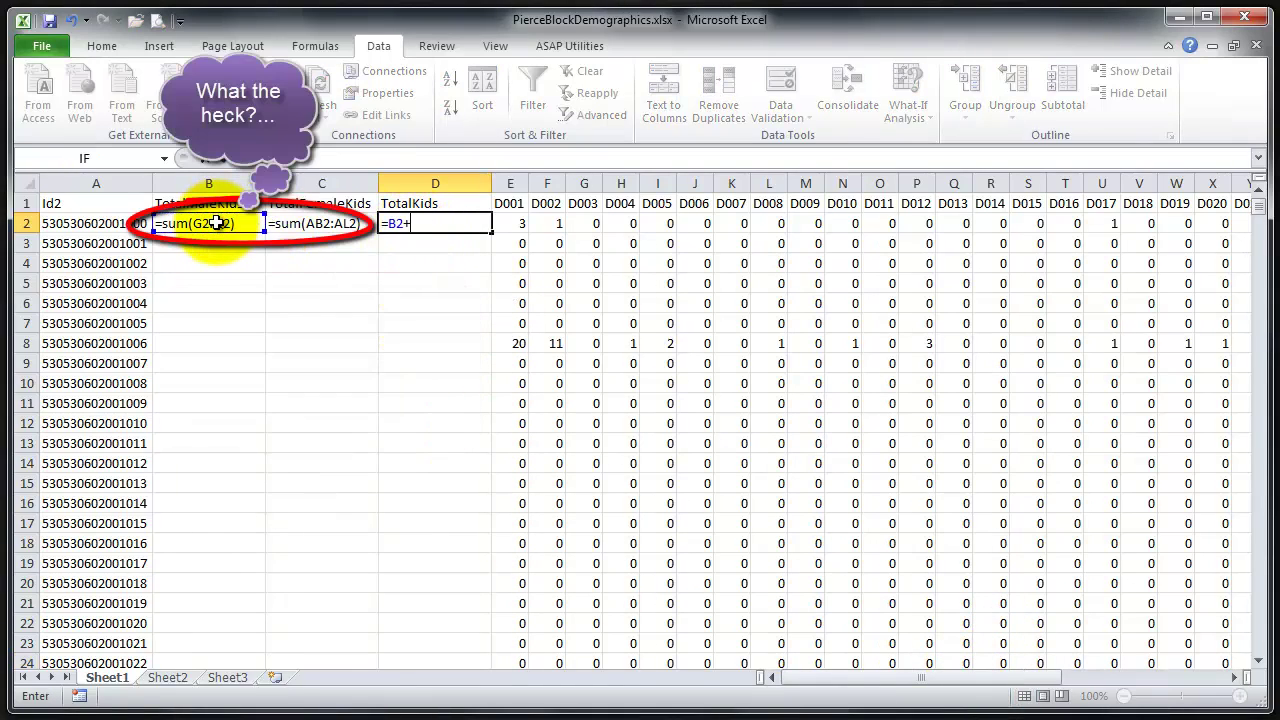
{"action": "type", "text": "+"}
{"action": "key", "text": "Return"}
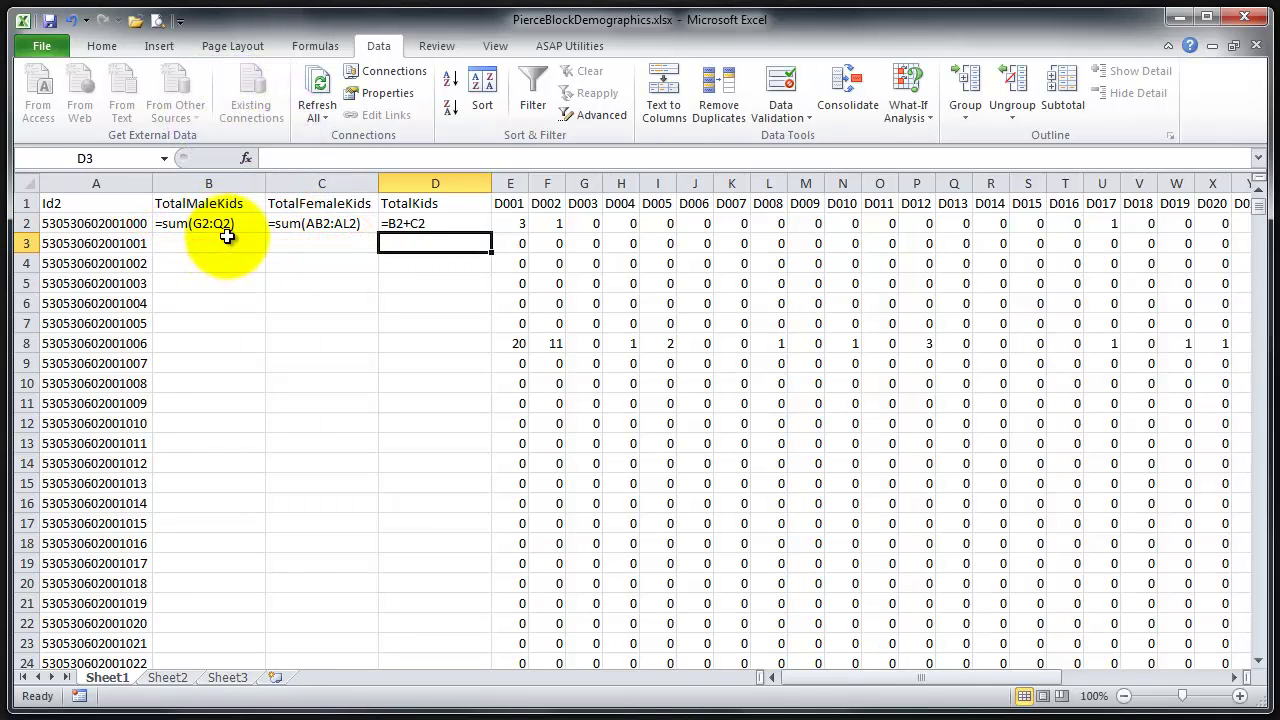
Try to fill the formulas in B2:D2 down through all census block rows, and check the formula in B2.
{"action": "left_click_drag", "start_coordinate": [222, 224], "coordinate": [435, 702]}
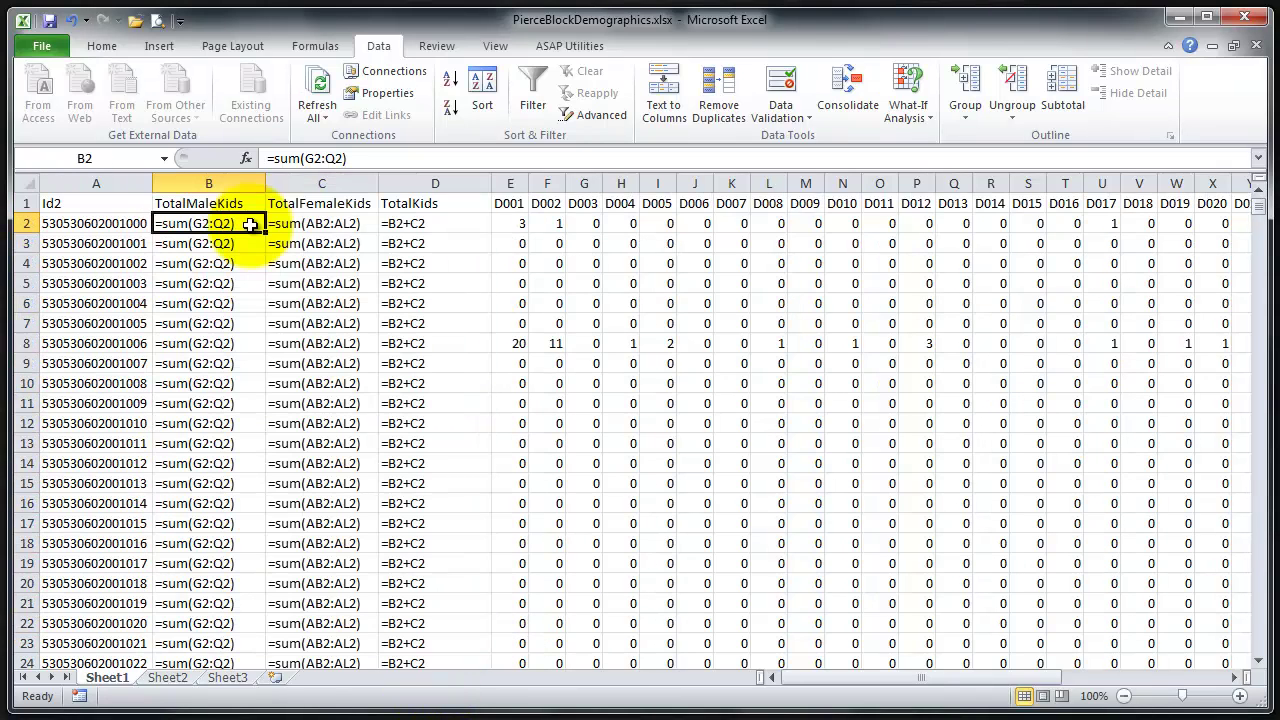
{"action": "key", "text": "F2"}
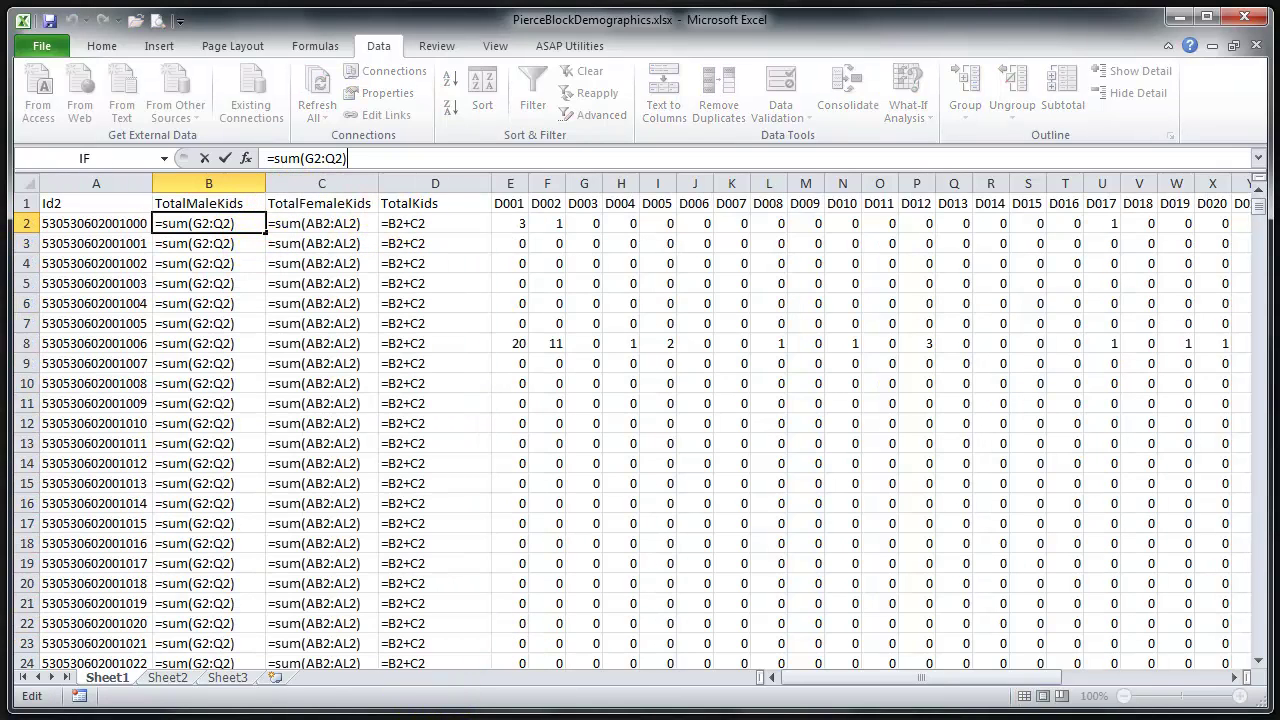
{"action": "left_click", "coordinate": [208, 183]}
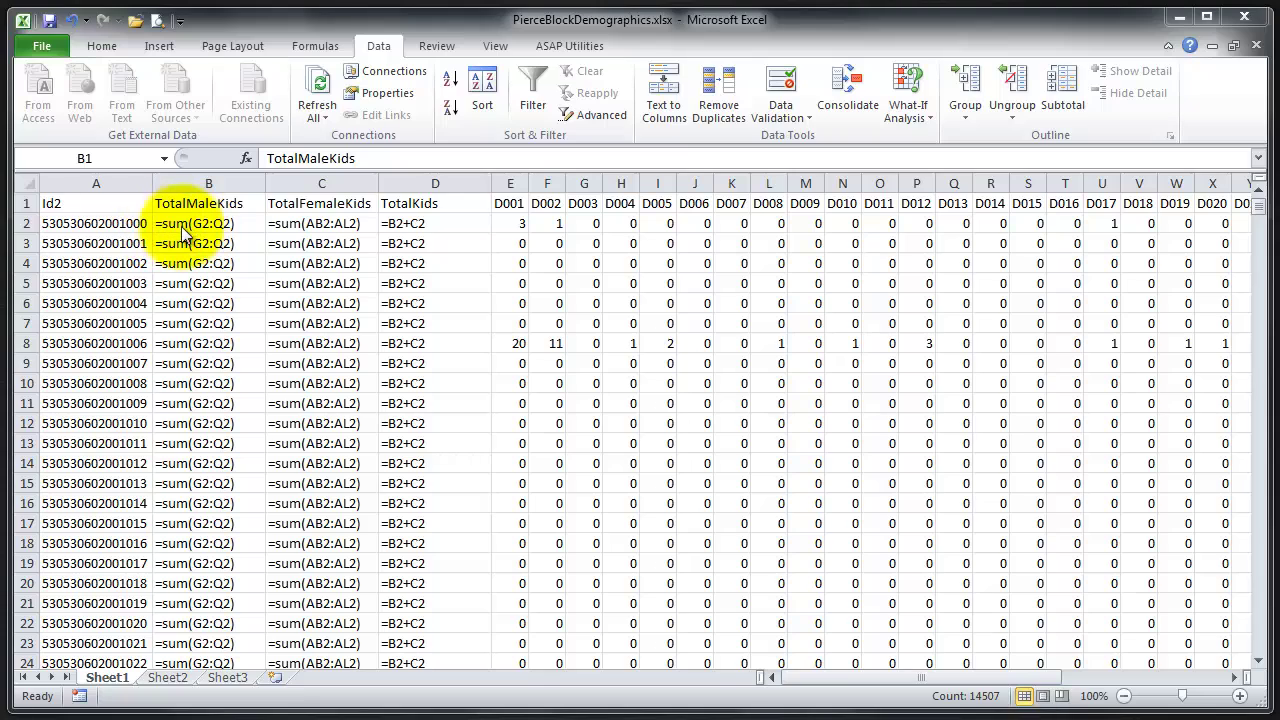
Format the whole TotalMaleKids column as Number with 0 decimal places.
{"action": "left_click", "coordinate": [237, 177]}
{"action": "right_click", "coordinate": [238, 190]}
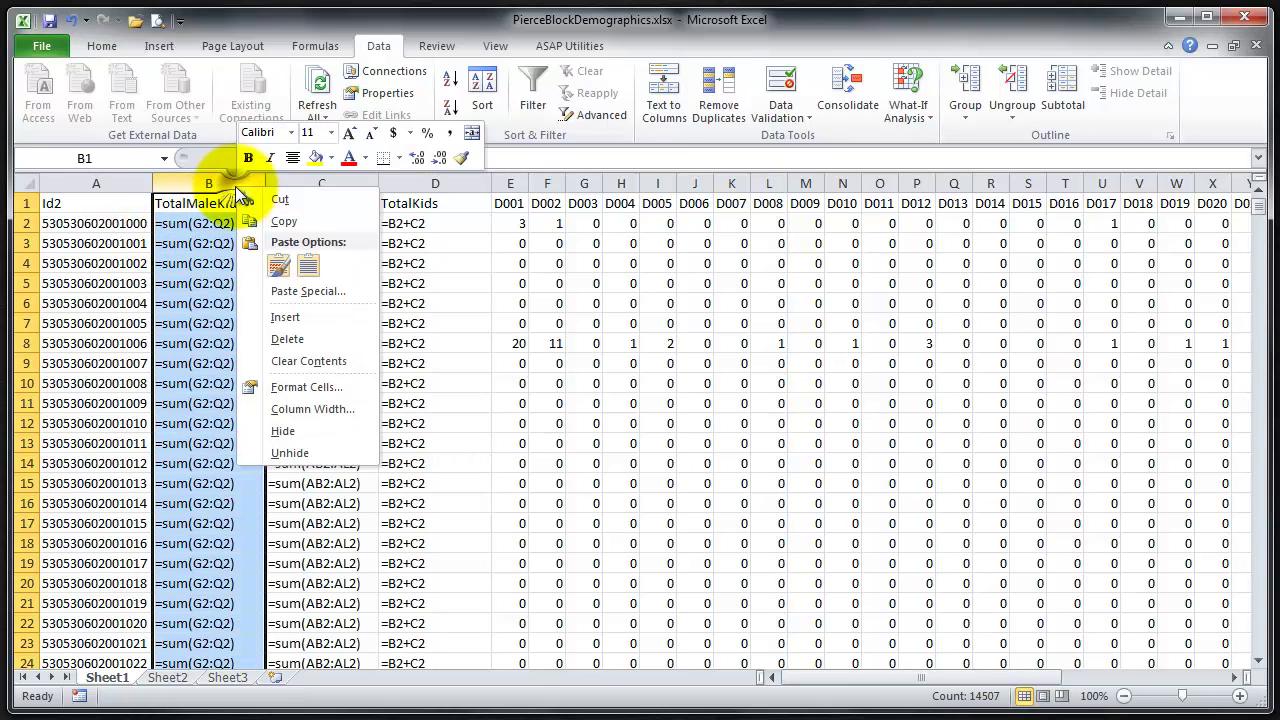
{"action": "left_click", "coordinate": [329, 389]}
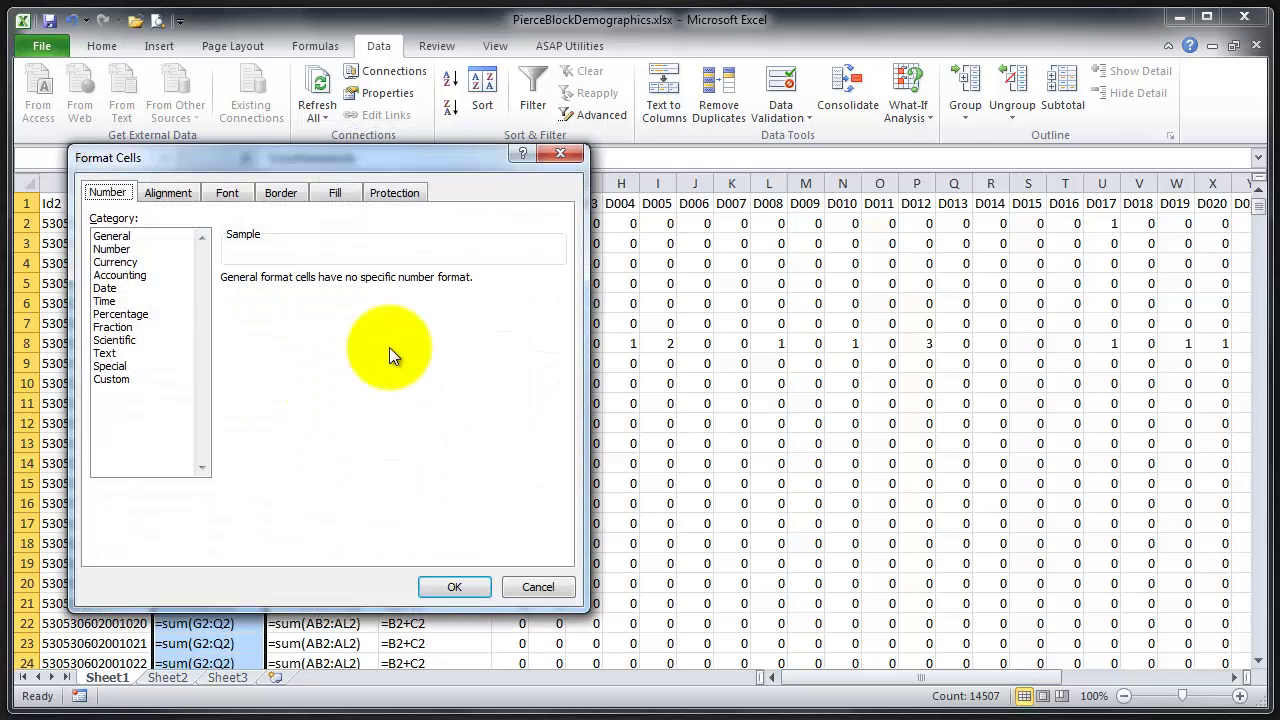
{"action": "left_click", "coordinate": [113, 249]}
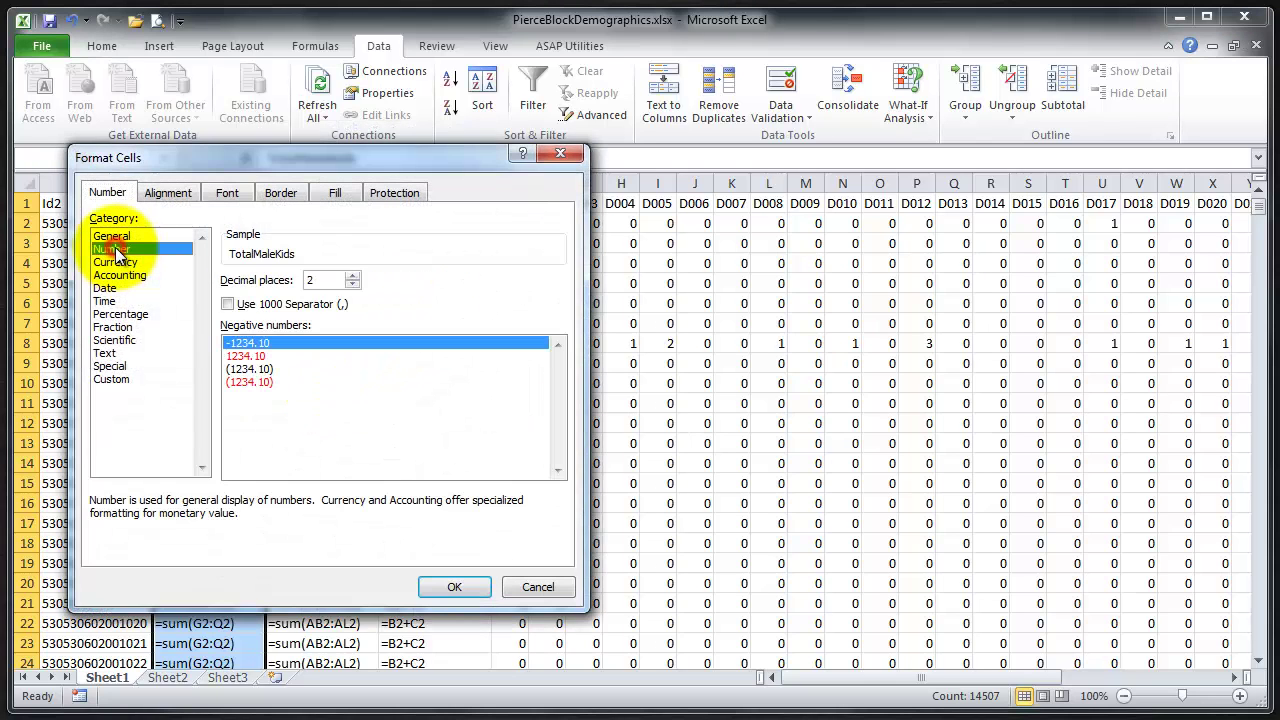
{"action": "left_click", "coordinate": [351, 286]}
{"action": "left_click", "coordinate": [351, 286]}
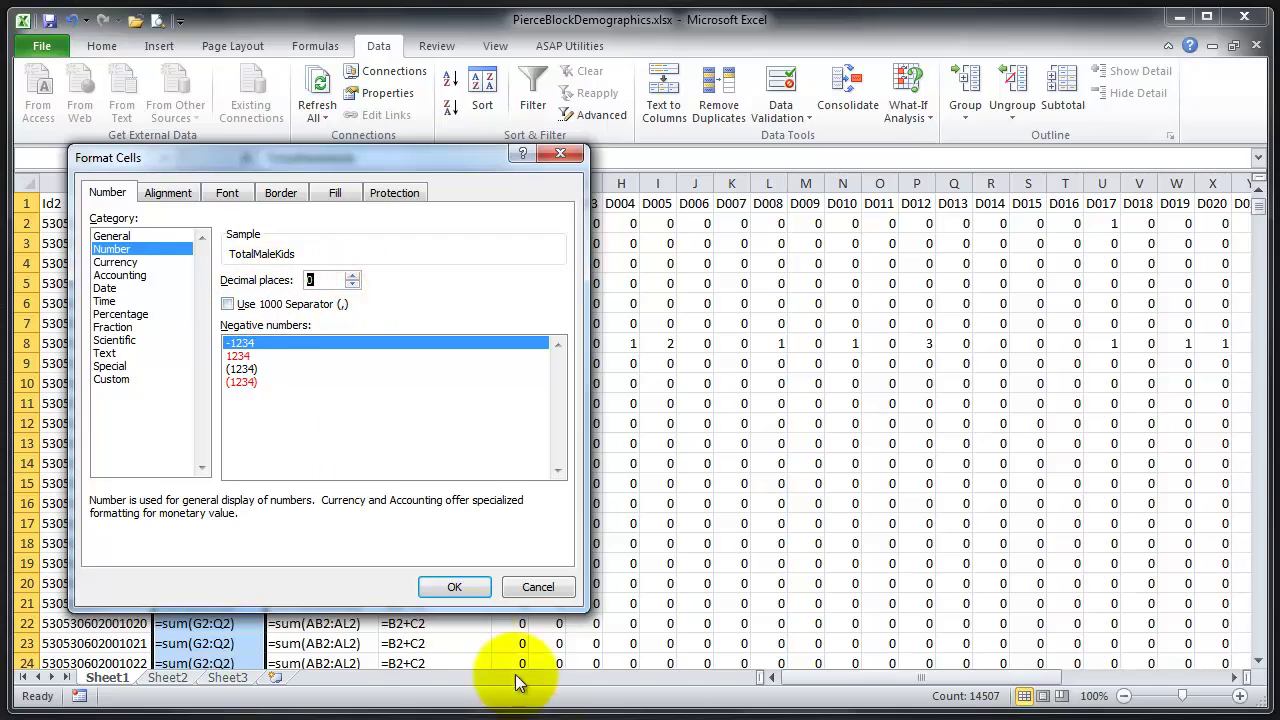
{"action": "left_click", "coordinate": [454, 587]}
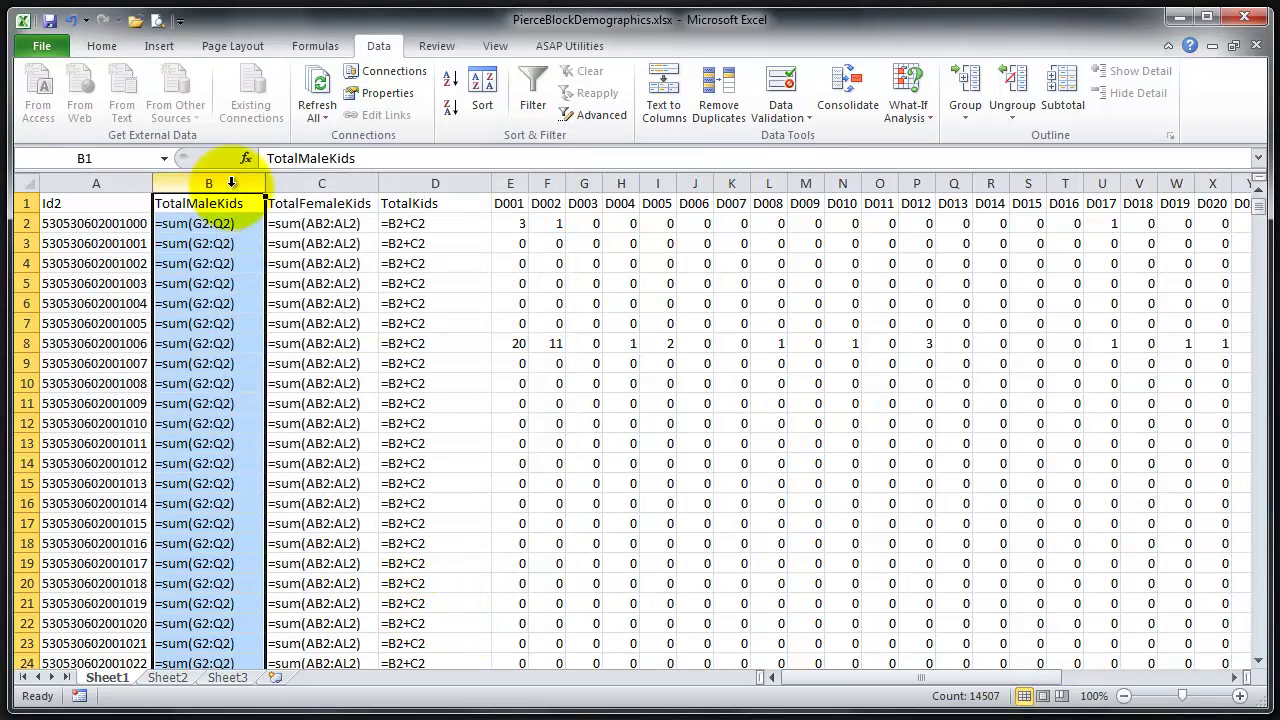
{"action": "left_click", "coordinate": [236, 224]}
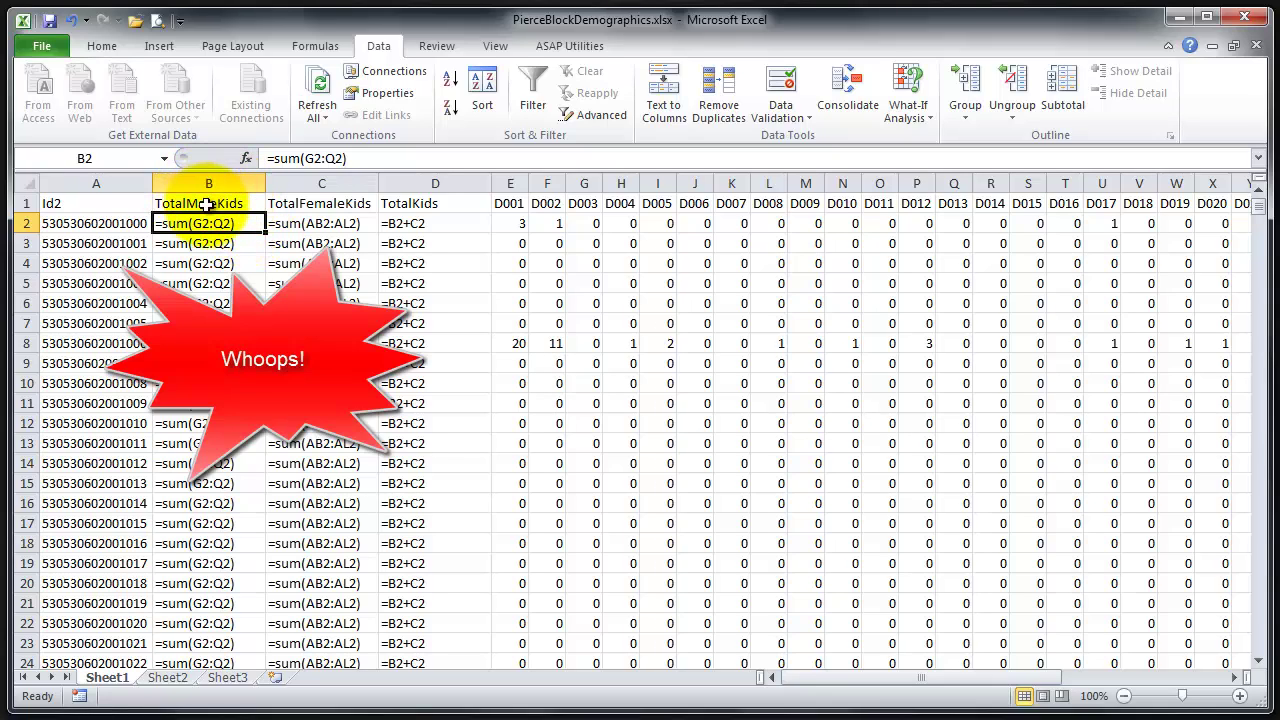
Format cells B2:D2 as Number with 0 decimal places.
{"action": "left_click_drag", "start_coordinate": [220, 226], "coordinate": [427, 224]}
{"action": "right_click", "coordinate": [427, 224]}
{"action": "left_click", "coordinate": [515, 503]}
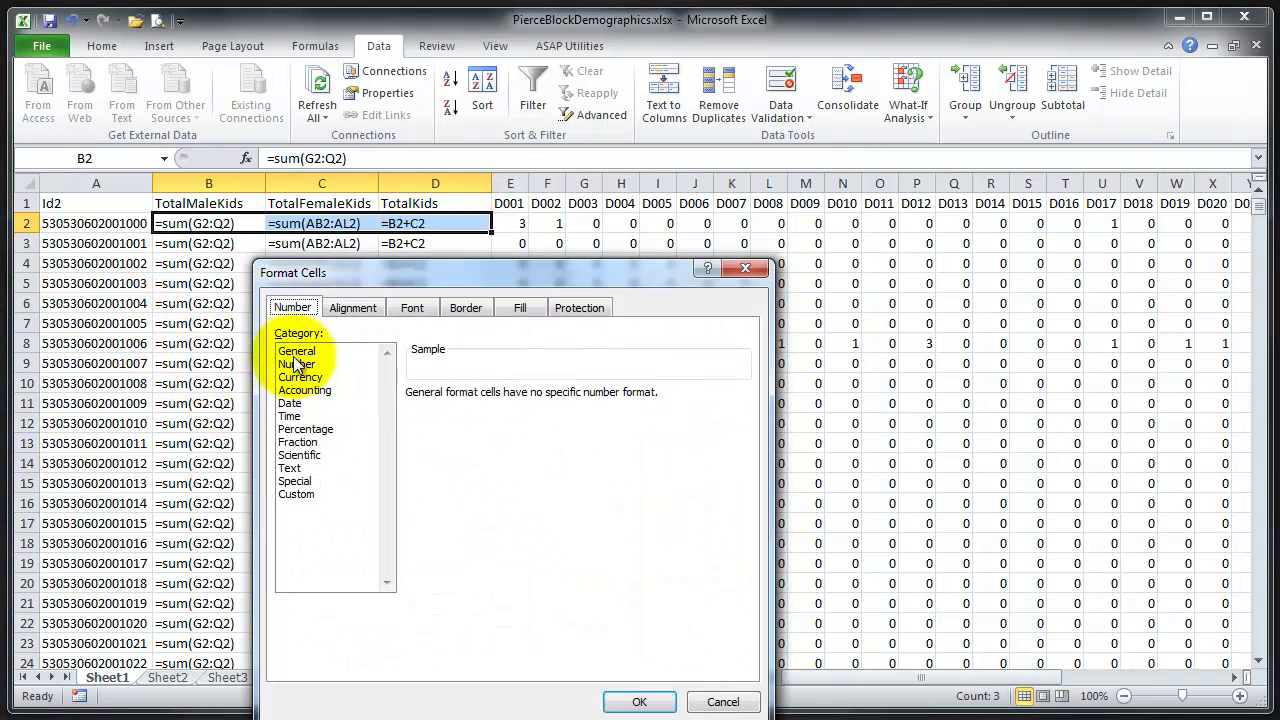
{"action": "left_click", "coordinate": [298, 364]}
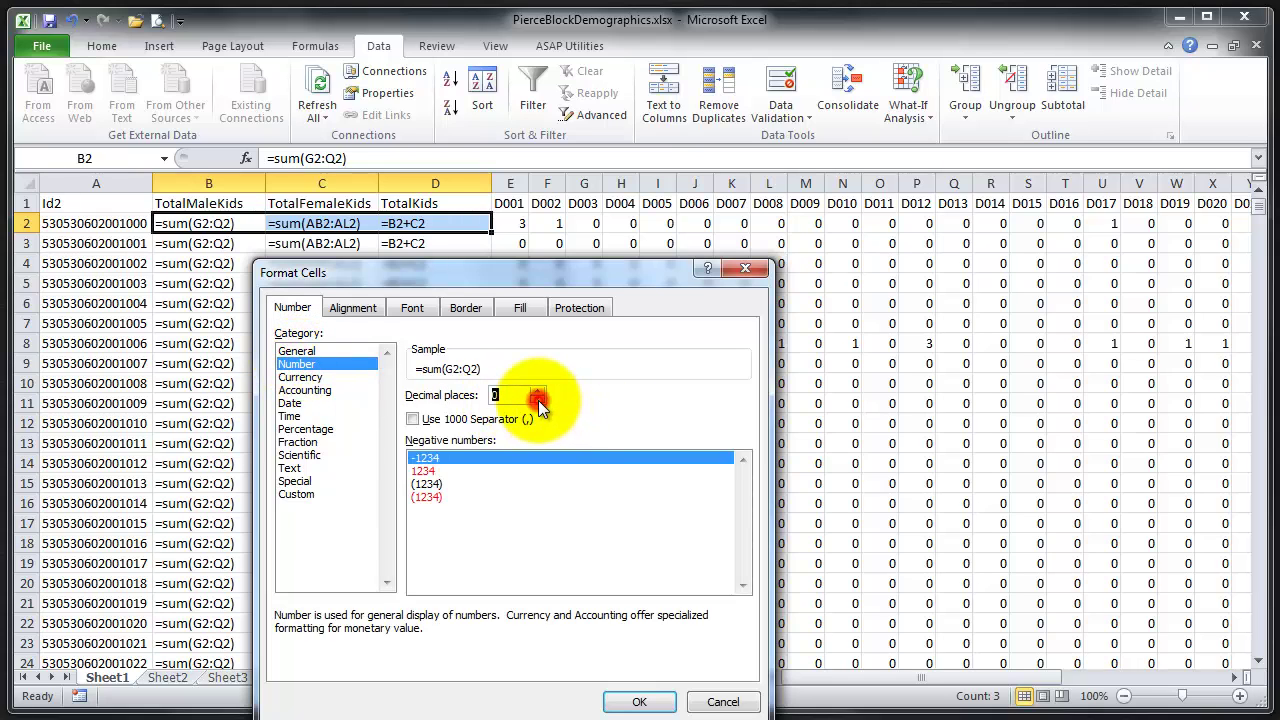
{"action": "left_click", "coordinate": [639, 701]}
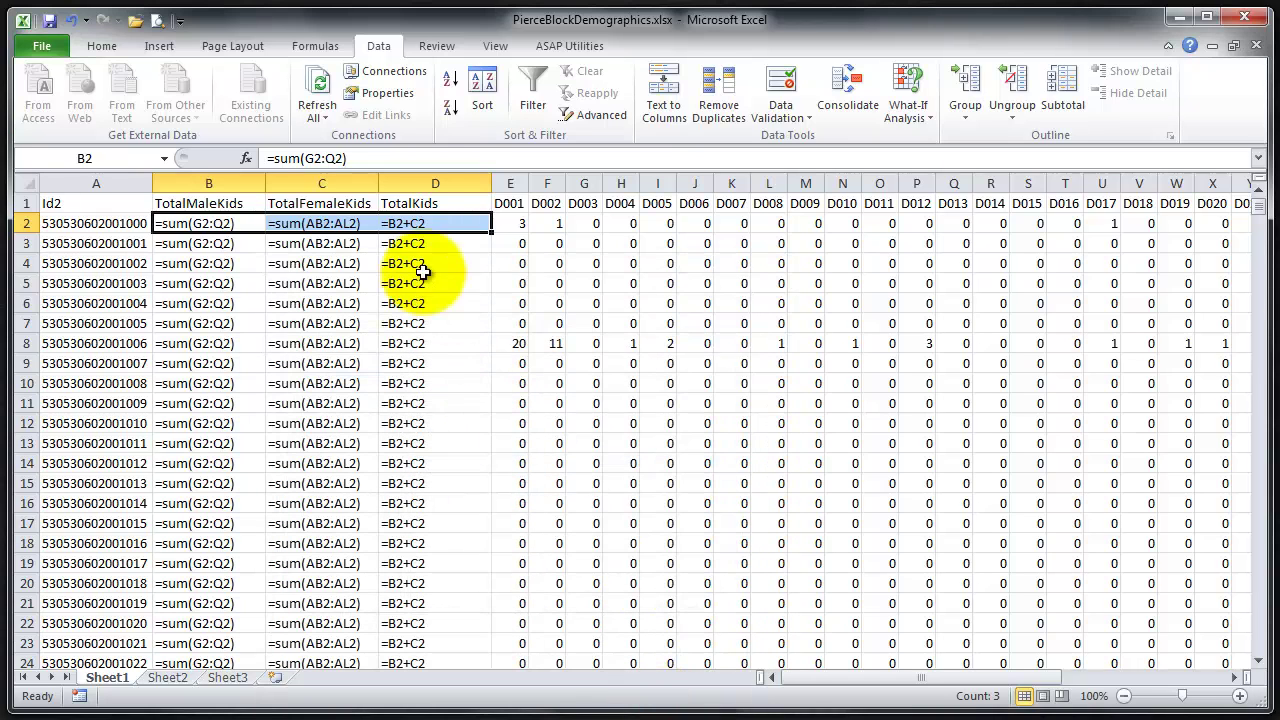
Re-enter the existing formulas in B2, C2 and D2 so that they calculate.
{"action": "left_click", "coordinate": [369, 159]}
{"action": "key", "text": "Return"}
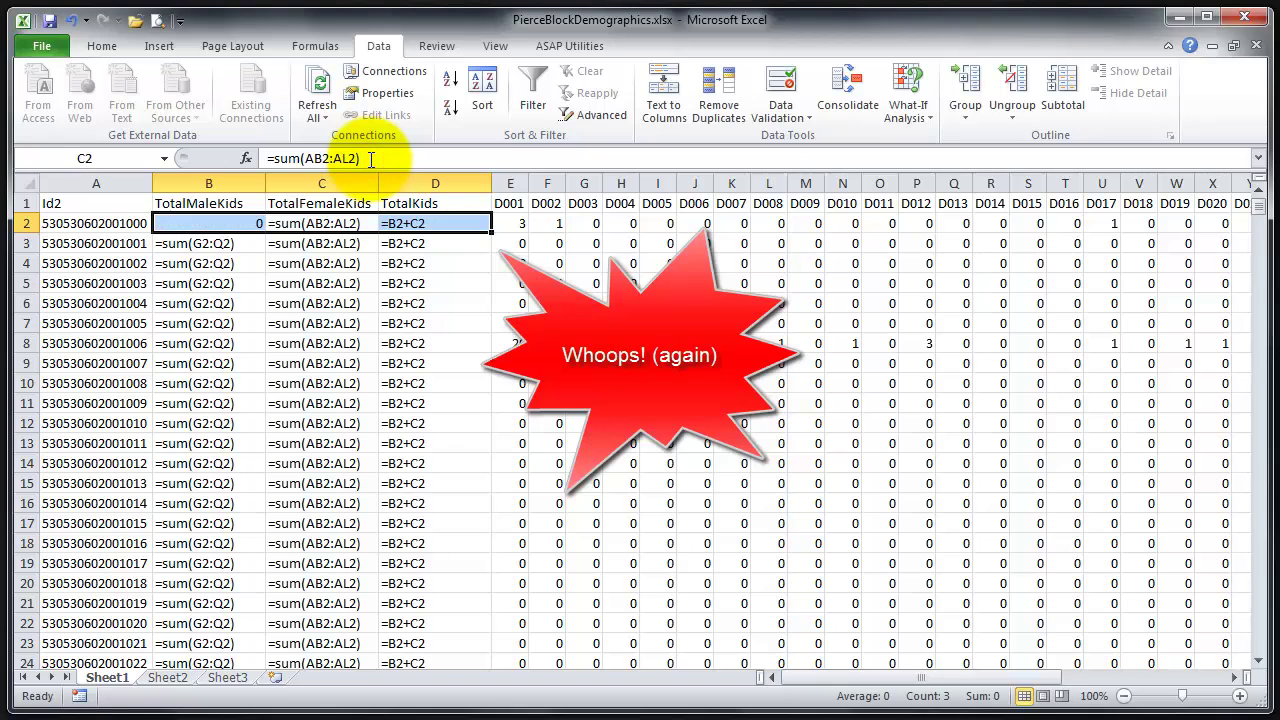
{"action": "left_click", "coordinate": [345, 228]}
{"action": "left_click", "coordinate": [389, 159]}
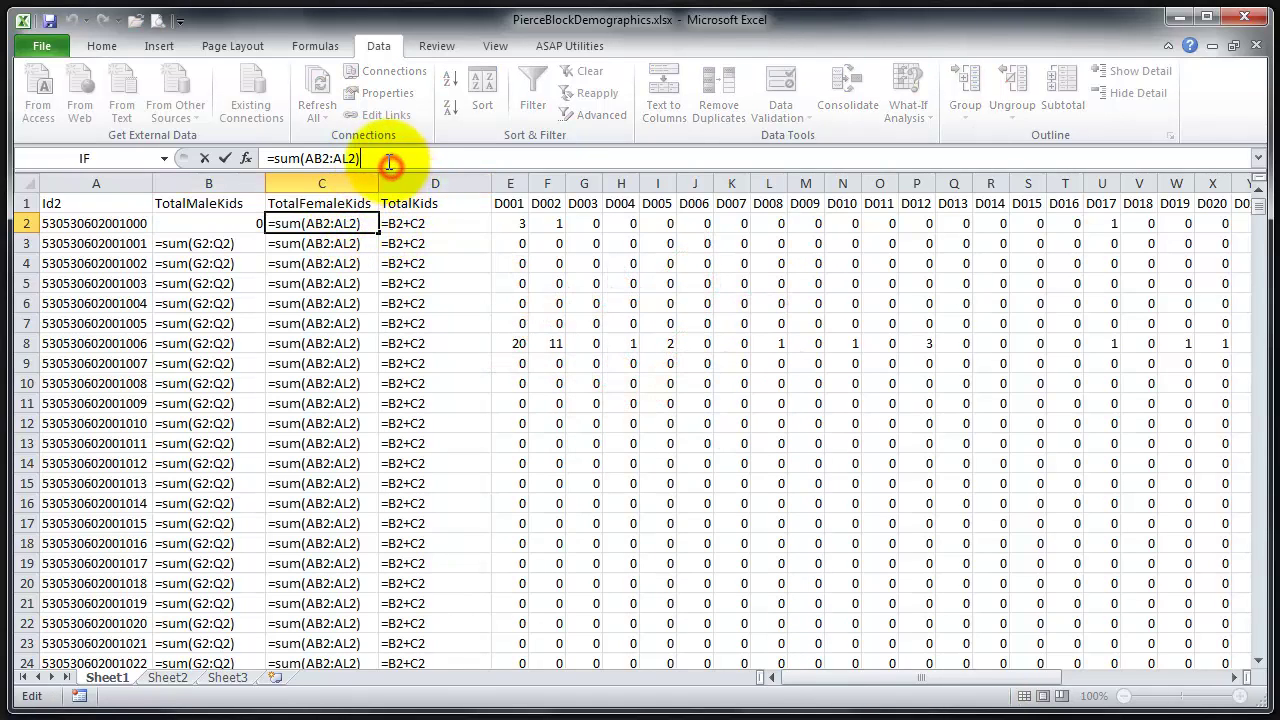
{"action": "key", "text": "Return"}
{"action": "left_click", "coordinate": [430, 224]}
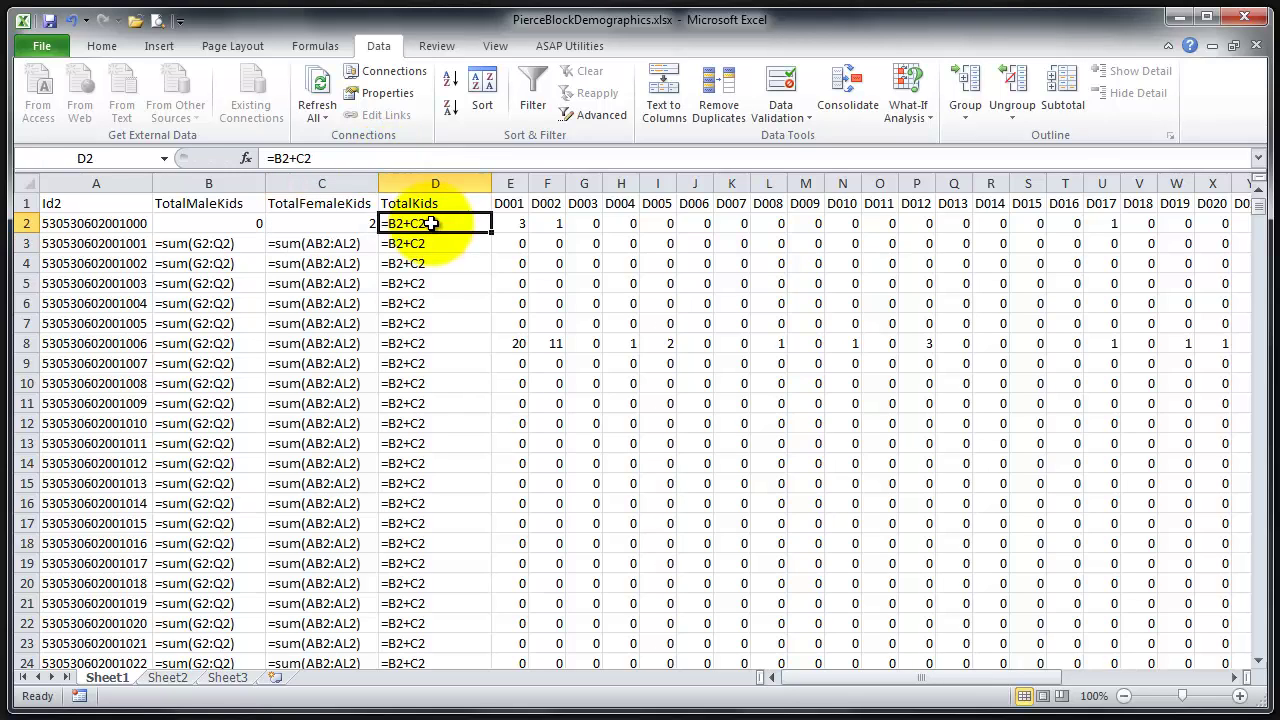
{"action": "left_click", "coordinate": [342, 156]}
{"action": "key", "text": "Return"}
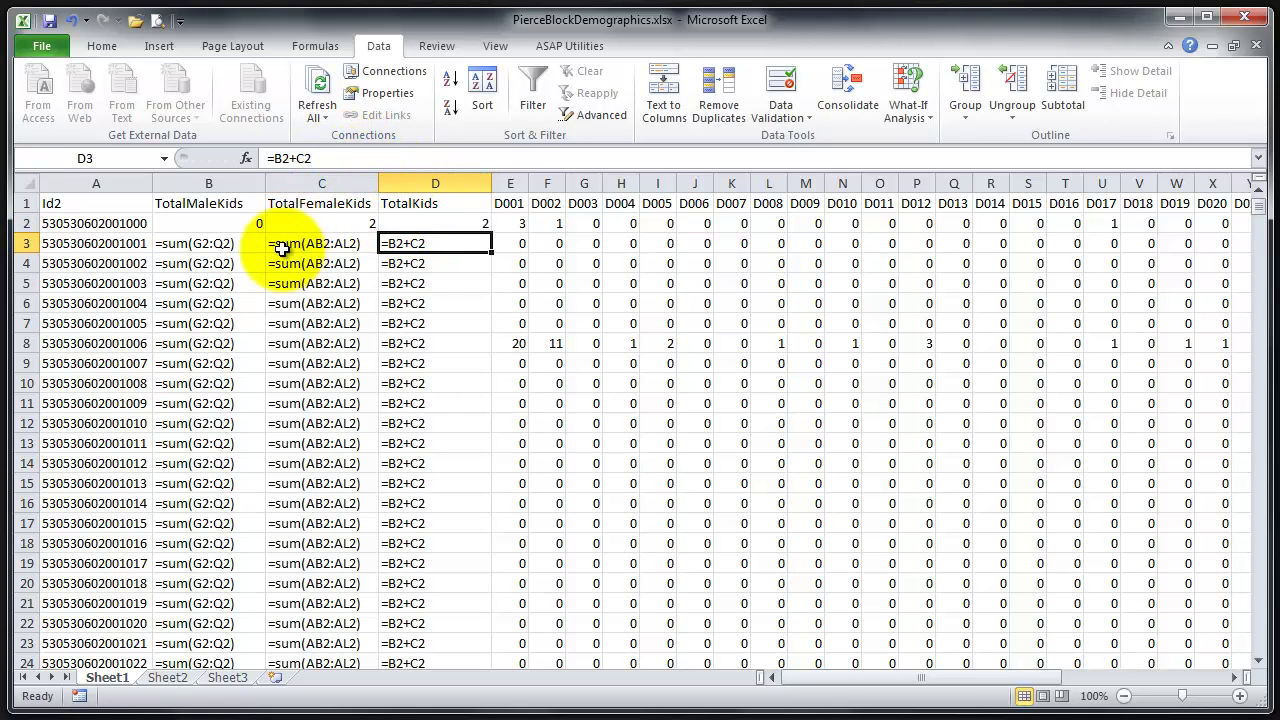
{"action": "left_click_drag", "start_coordinate": [229, 226], "coordinate": [472, 229]}
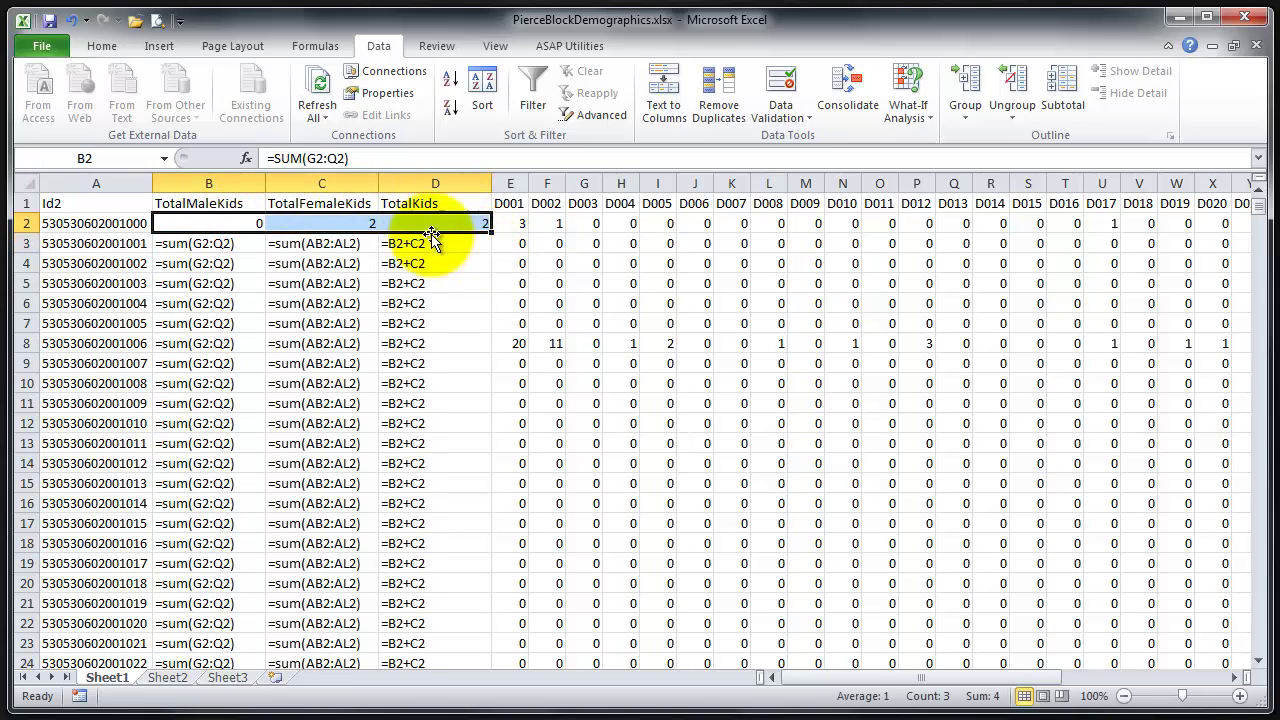
{"action": "key", "text": "ctrl+shift+Down"}
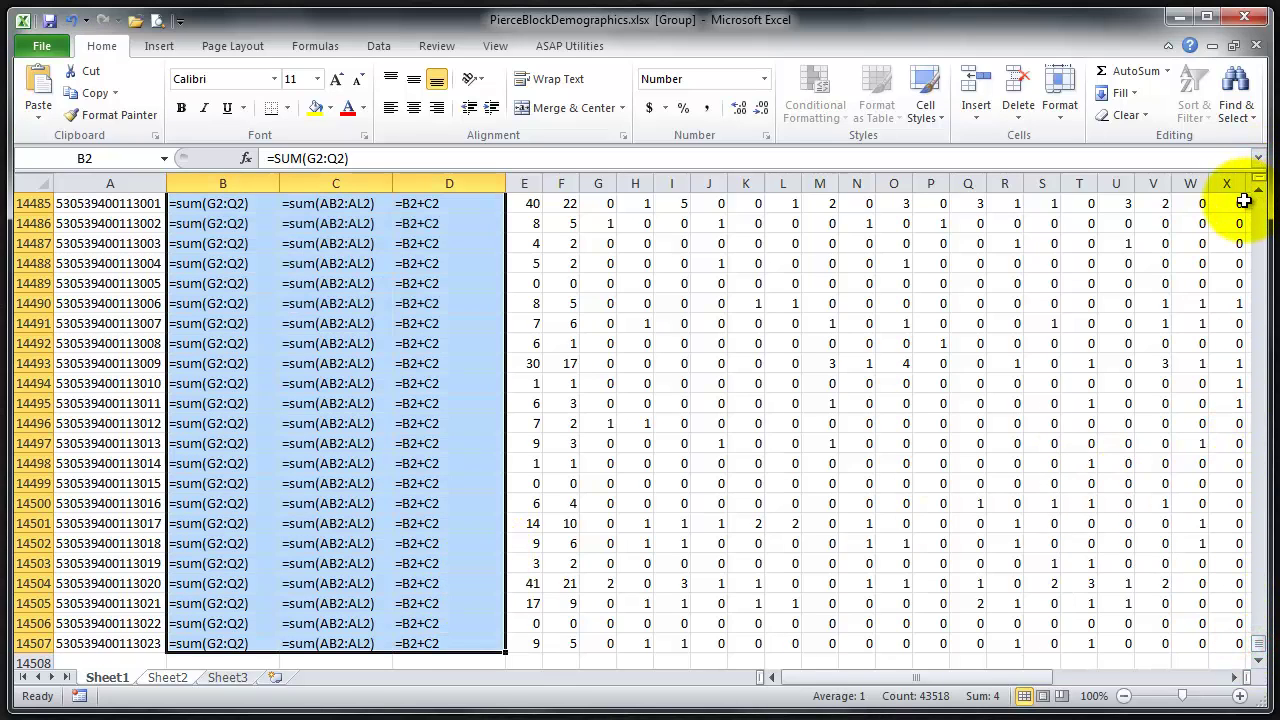
{"action": "left_click_drag", "start_coordinate": [1259, 645], "coordinate": [1259, 195]}
{"action": "left_click", "coordinate": [275, 223]}
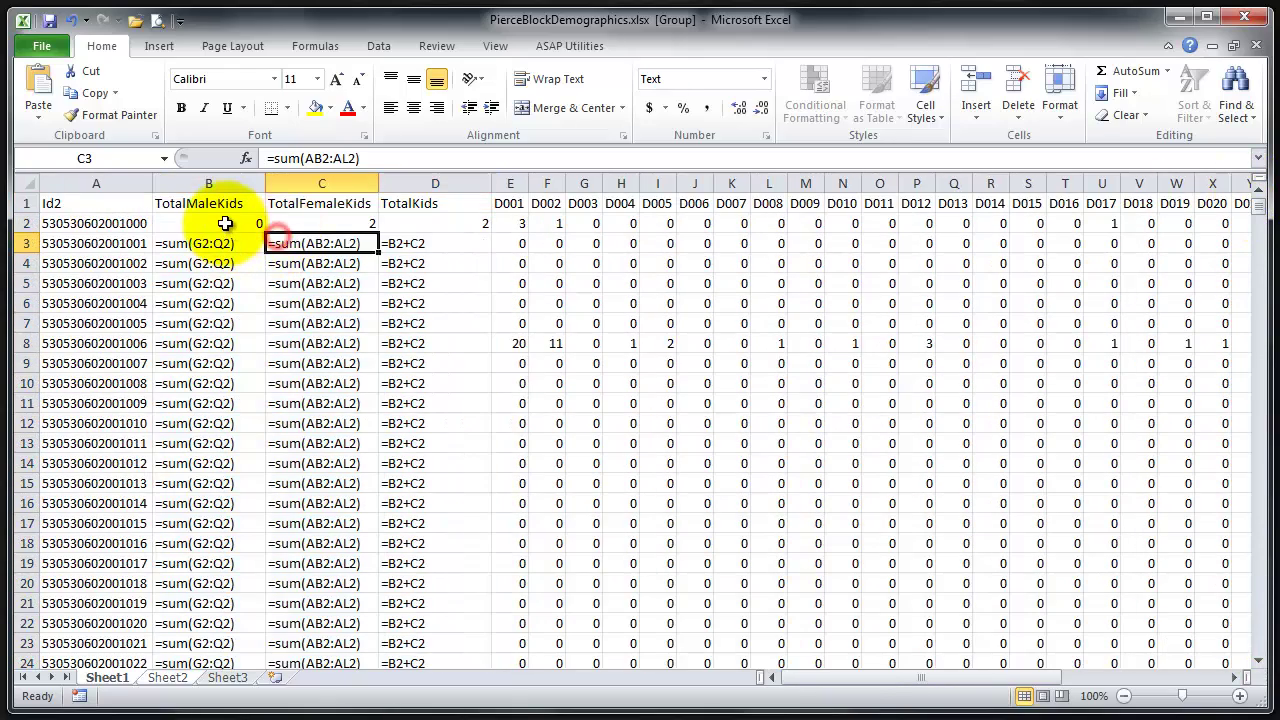
{"action": "left_click_drag", "start_coordinate": [250, 223], "coordinate": [465, 223]}
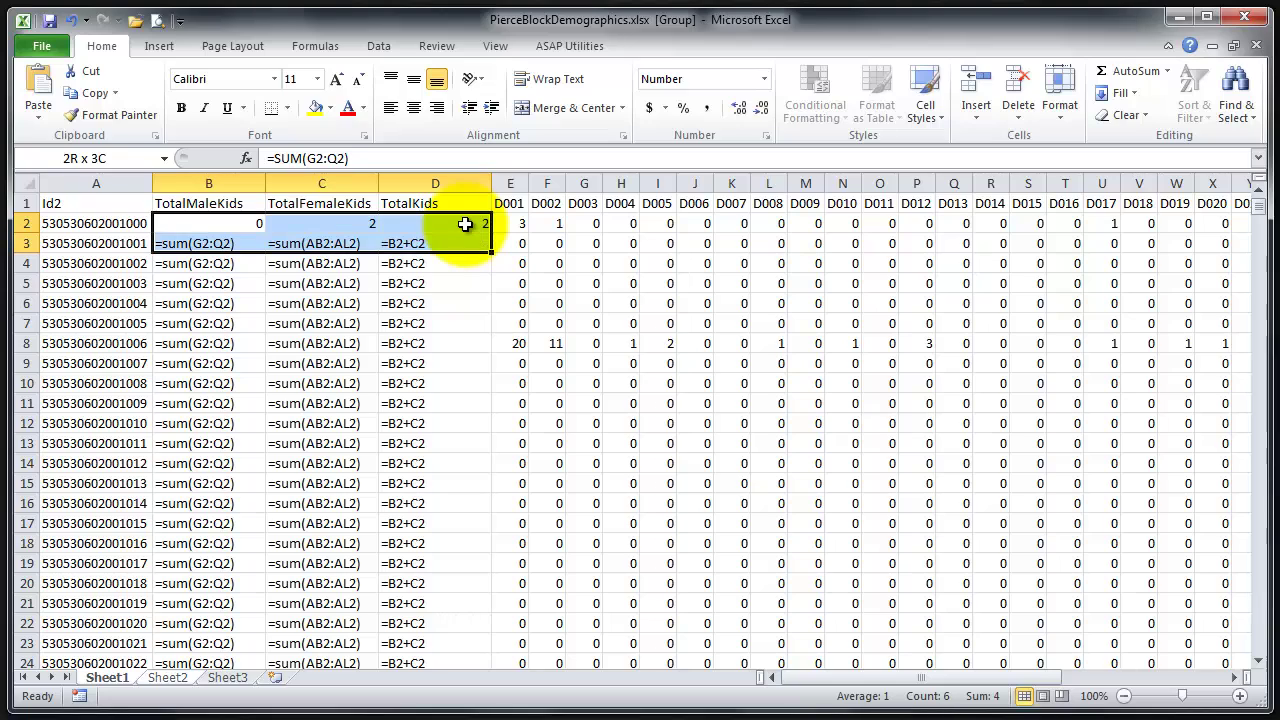
{"action": "key", "text": "ctrl+Up"}
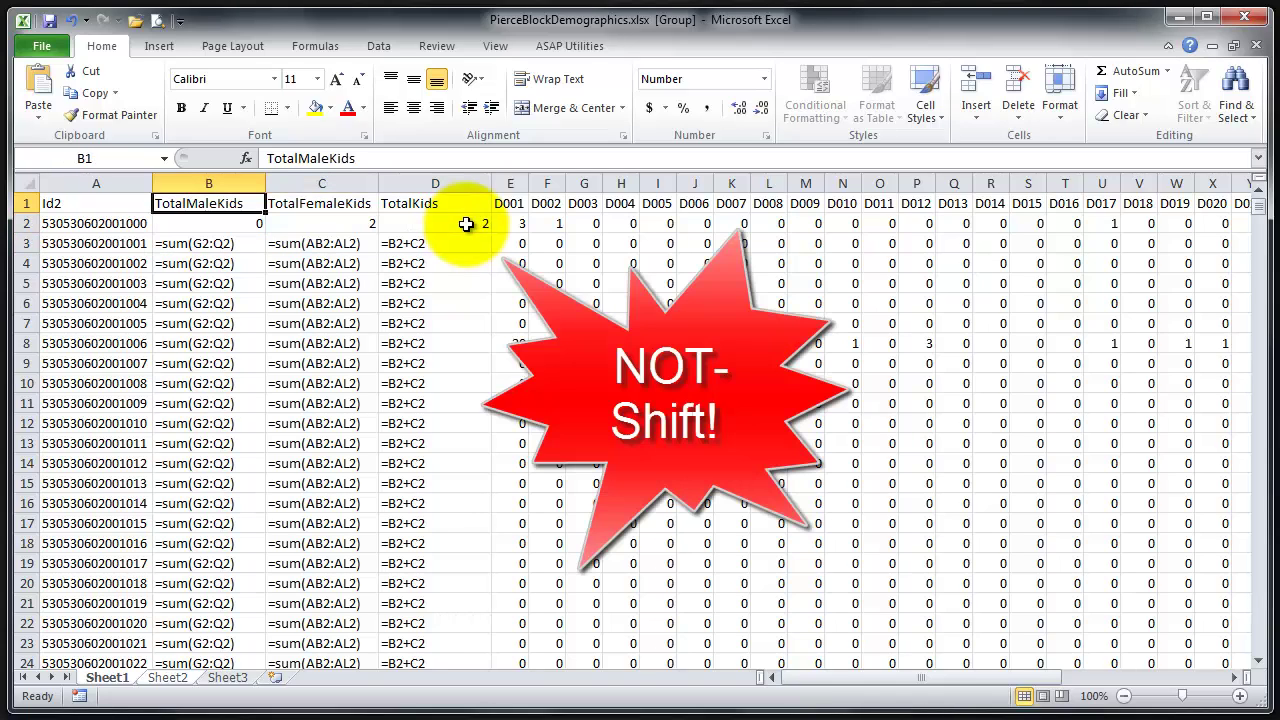
Fill the recalculated formulas in B2:D2 down through the last census block in row 14507.
{"action": "left_click_drag", "start_coordinate": [240, 223], "coordinate": [440, 232]}
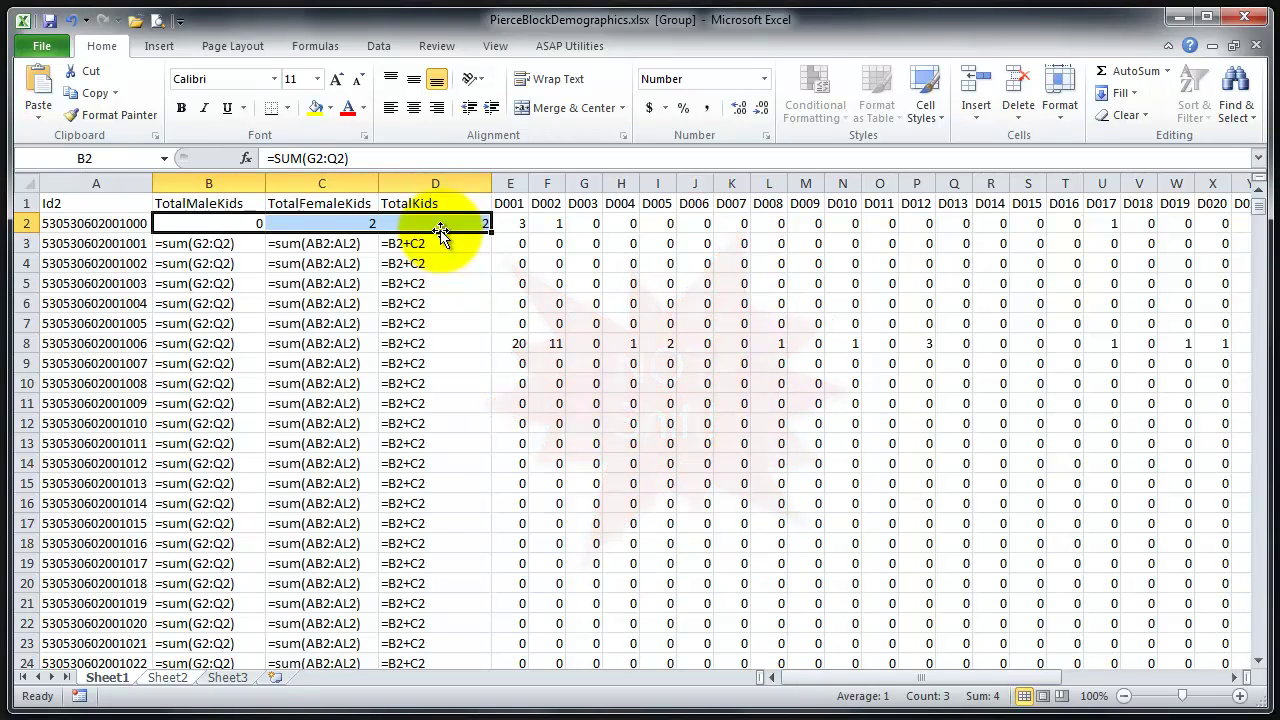
{"action": "key", "text": "shift+Down"}
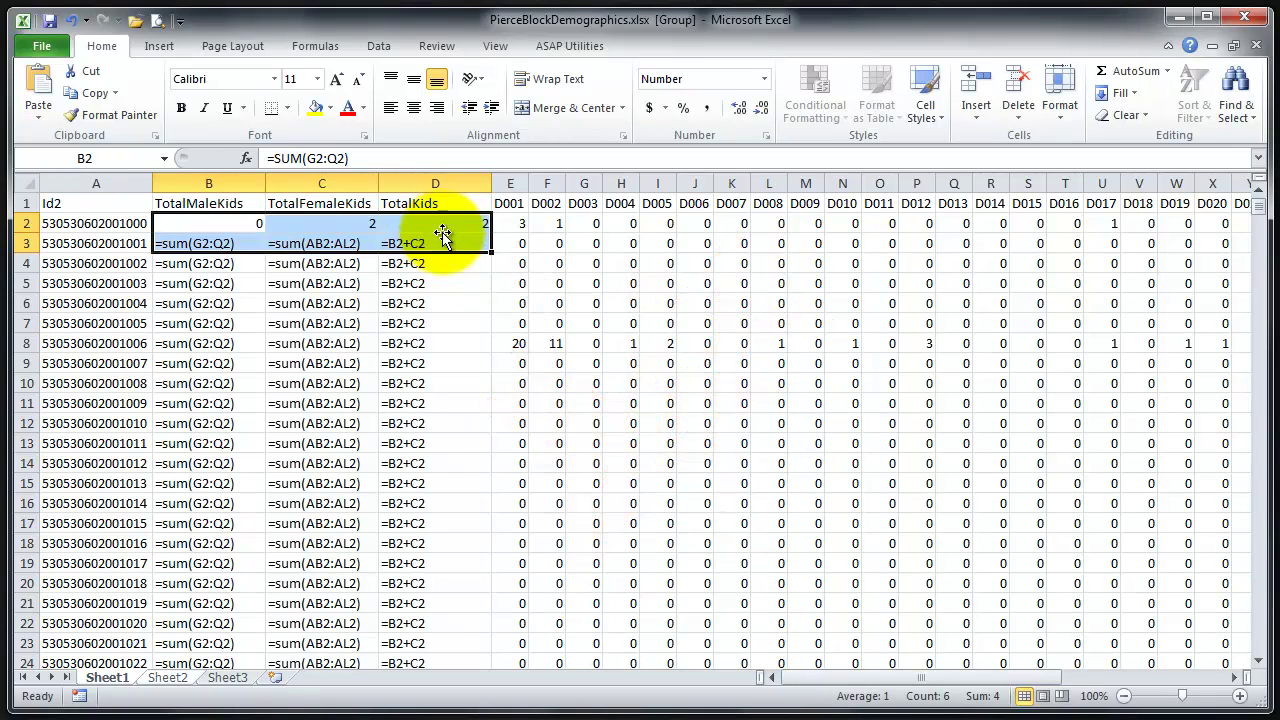
{"action": "key", "text": "shift+Up"}
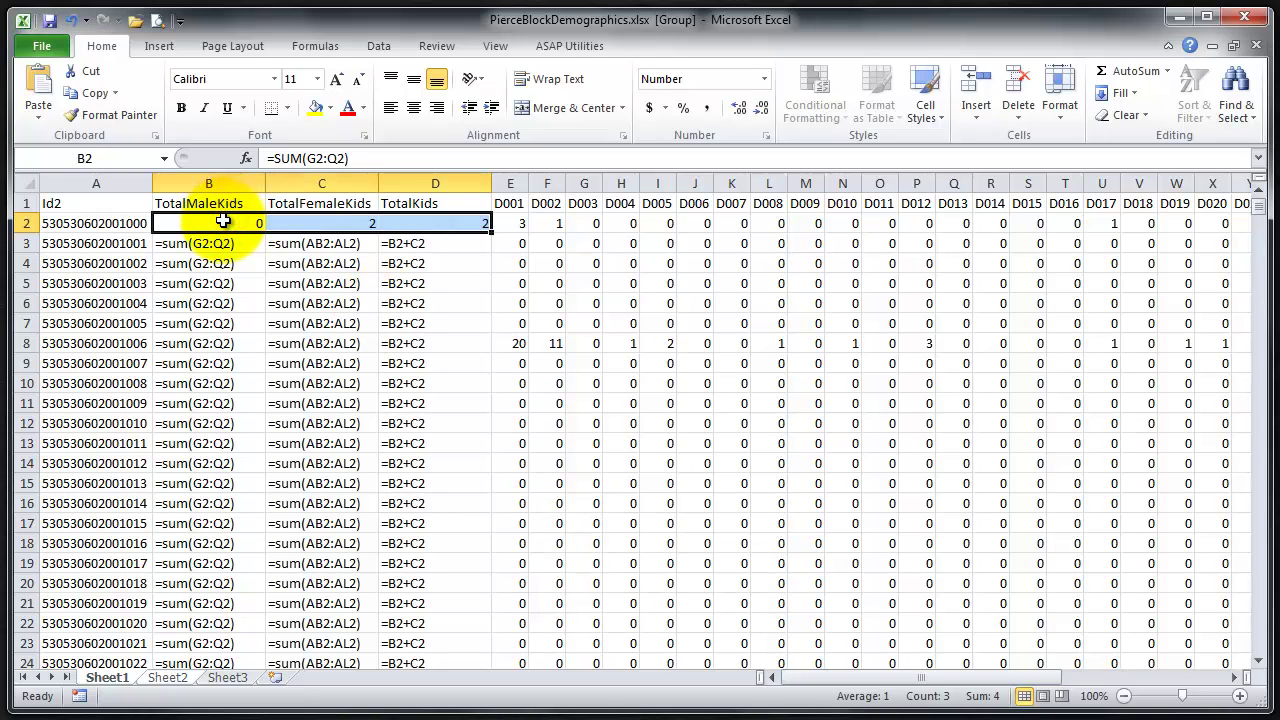
{"action": "key", "text": "ctrl+shift+Down"}
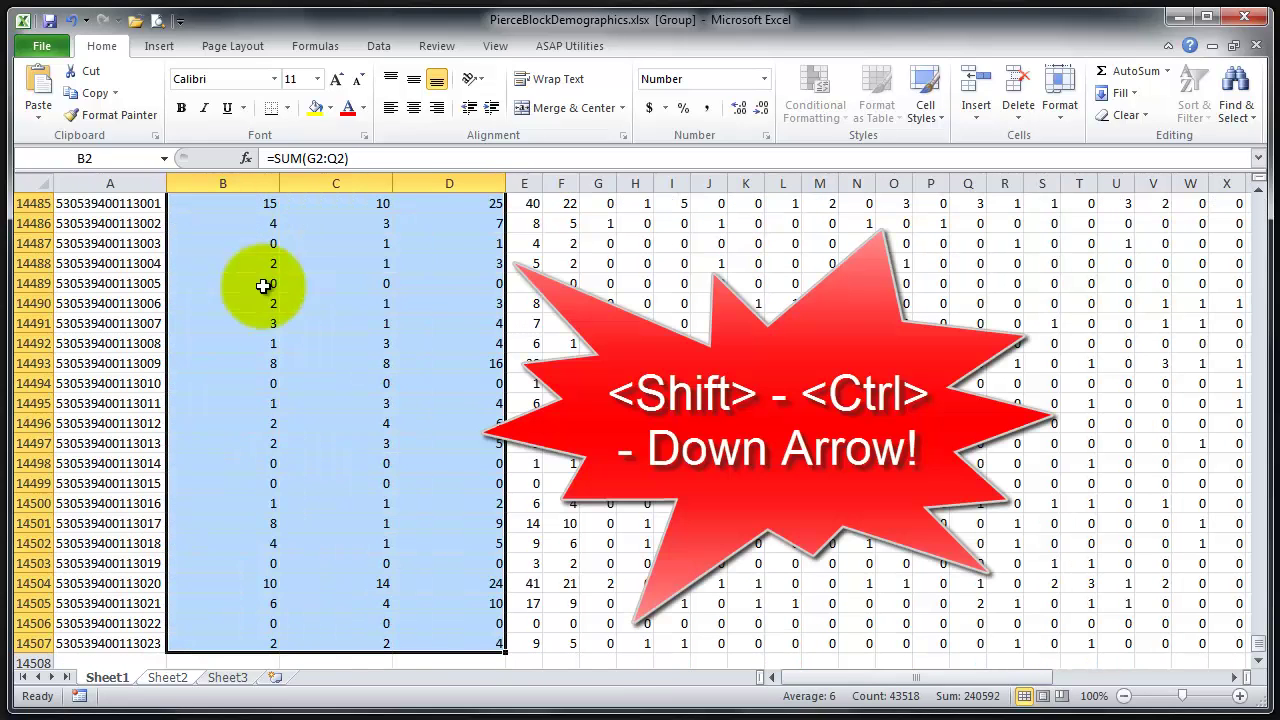
{"action": "left_click_drag", "start_coordinate": [1244, 646], "coordinate": [1244, 181]}
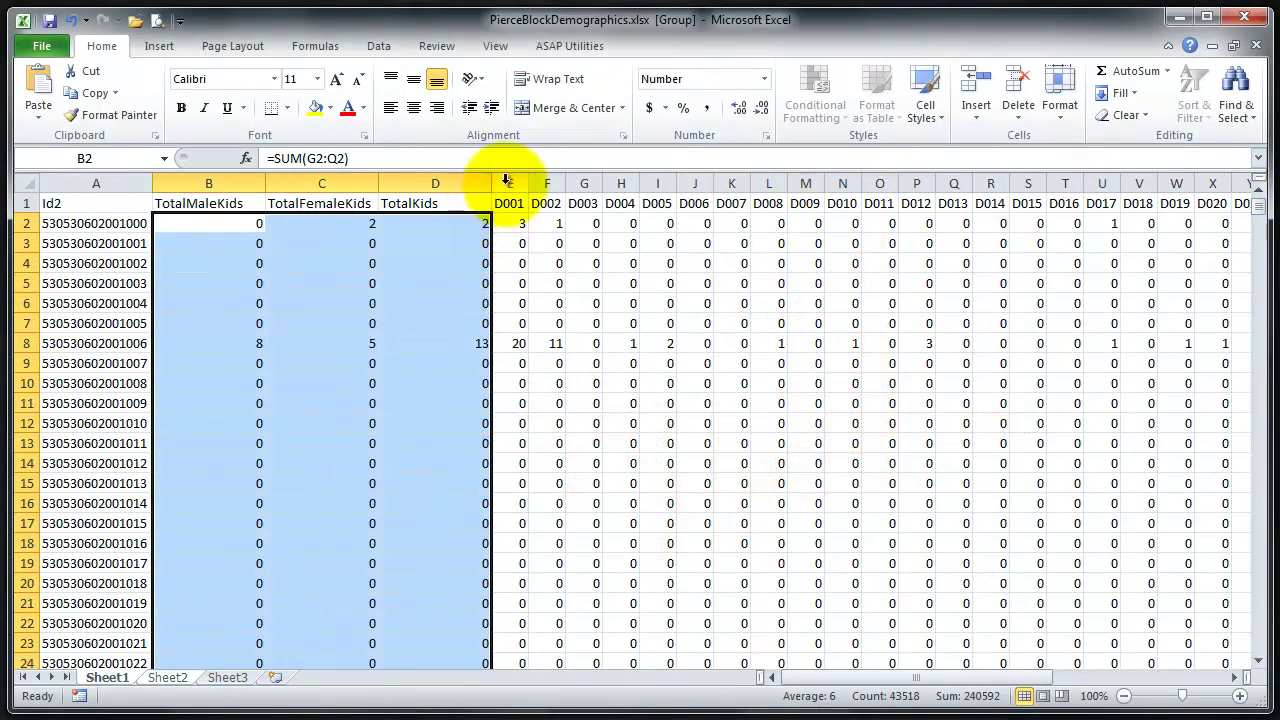
Insert a blank column before TotalMaleKids and format it as Number with 0 decimal places.
{"action": "right_click", "coordinate": [219, 181]}
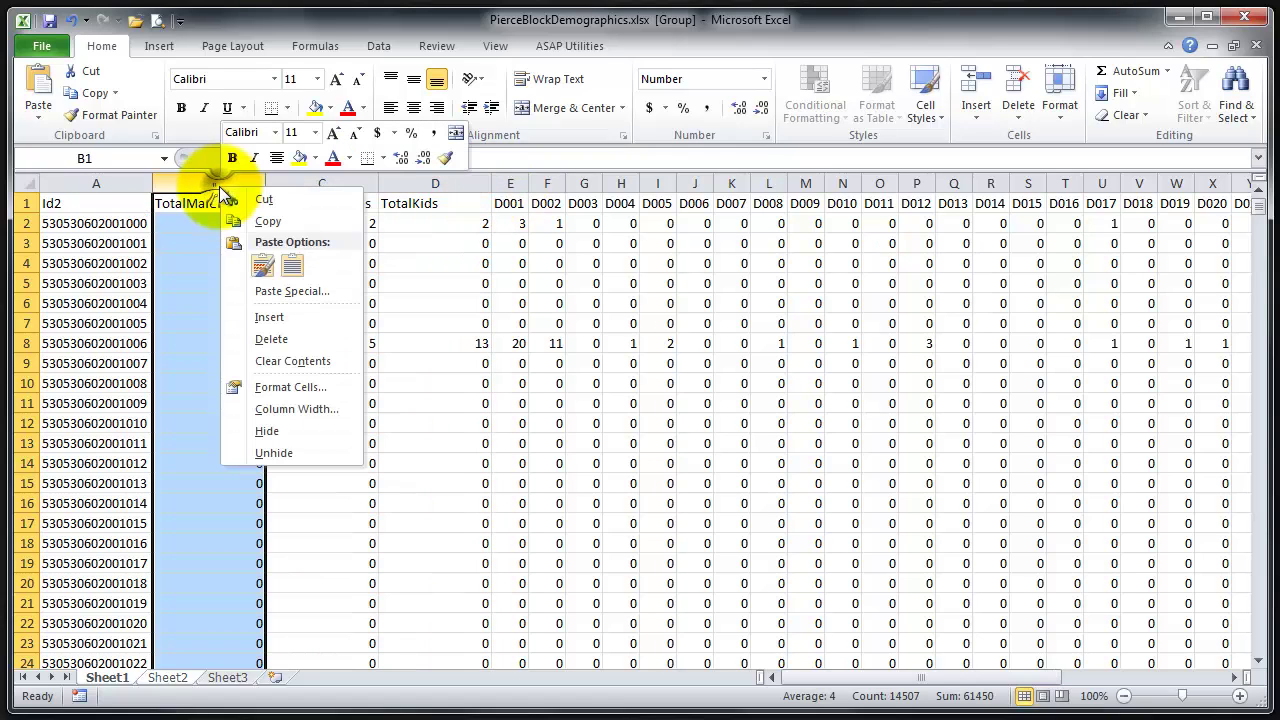
{"action": "left_click", "coordinate": [265, 314]}
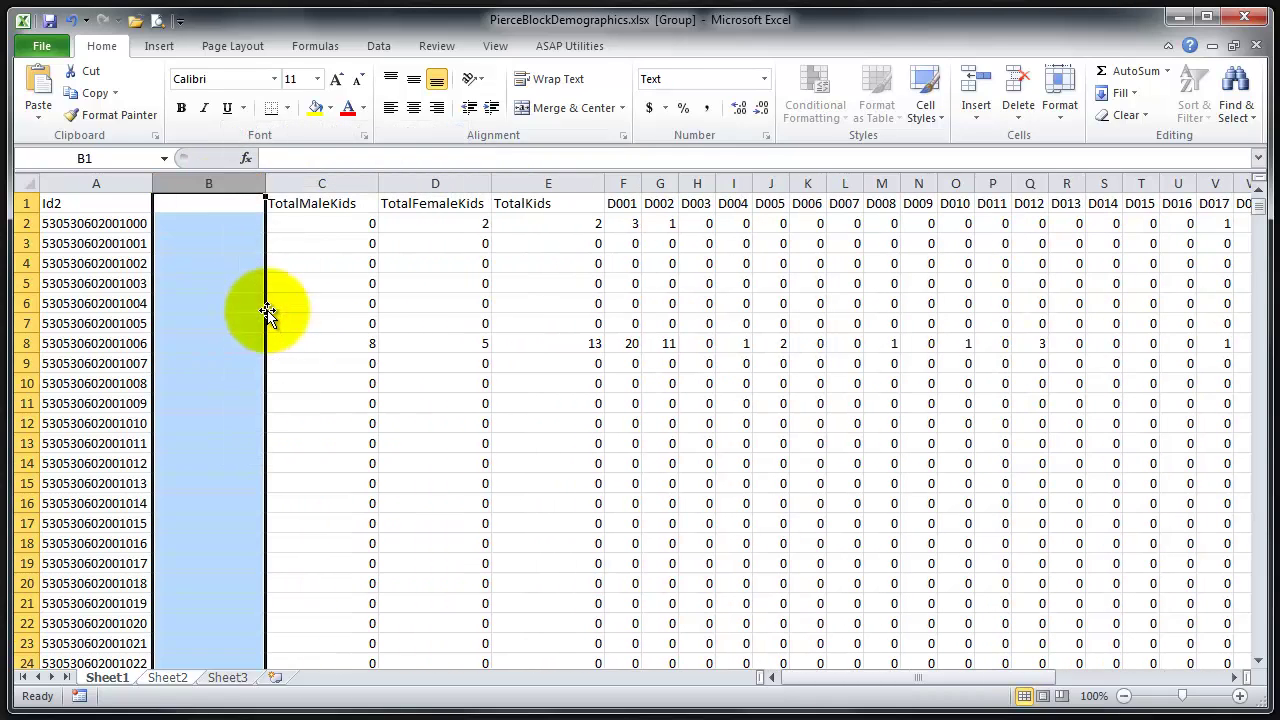
{"action": "right_click", "coordinate": [219, 186]}
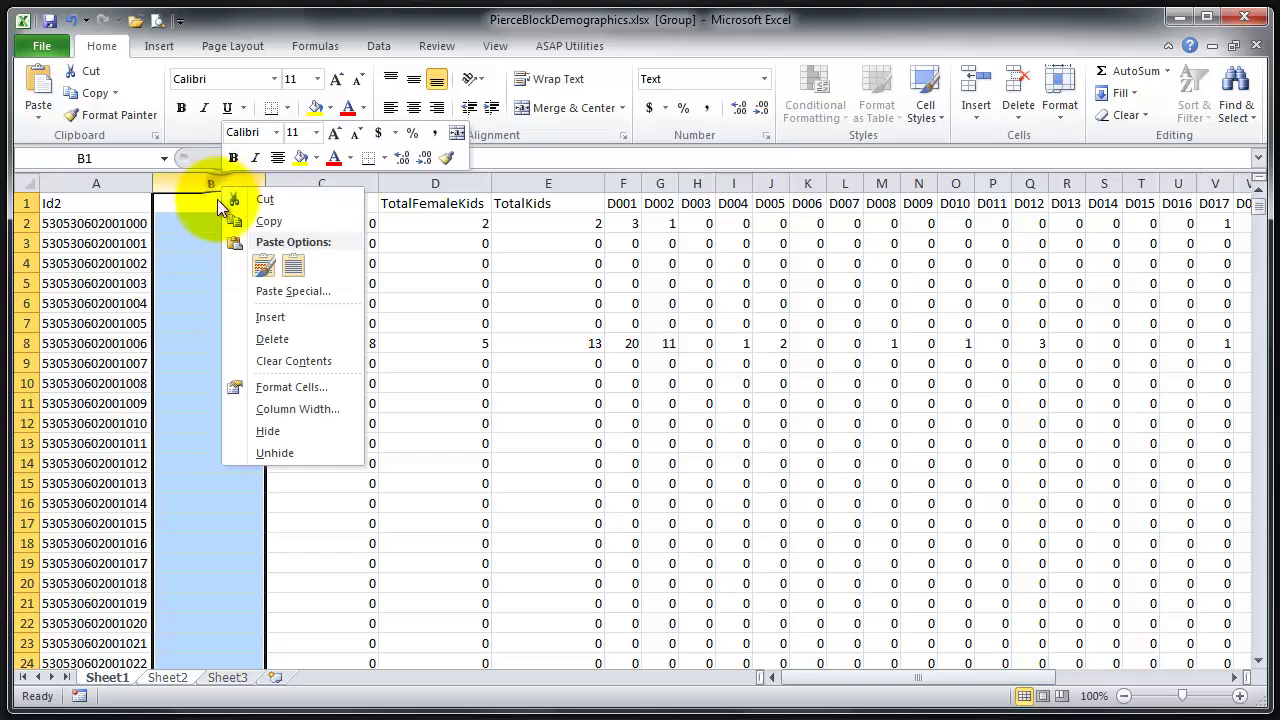
{"action": "left_click", "coordinate": [292, 386]}
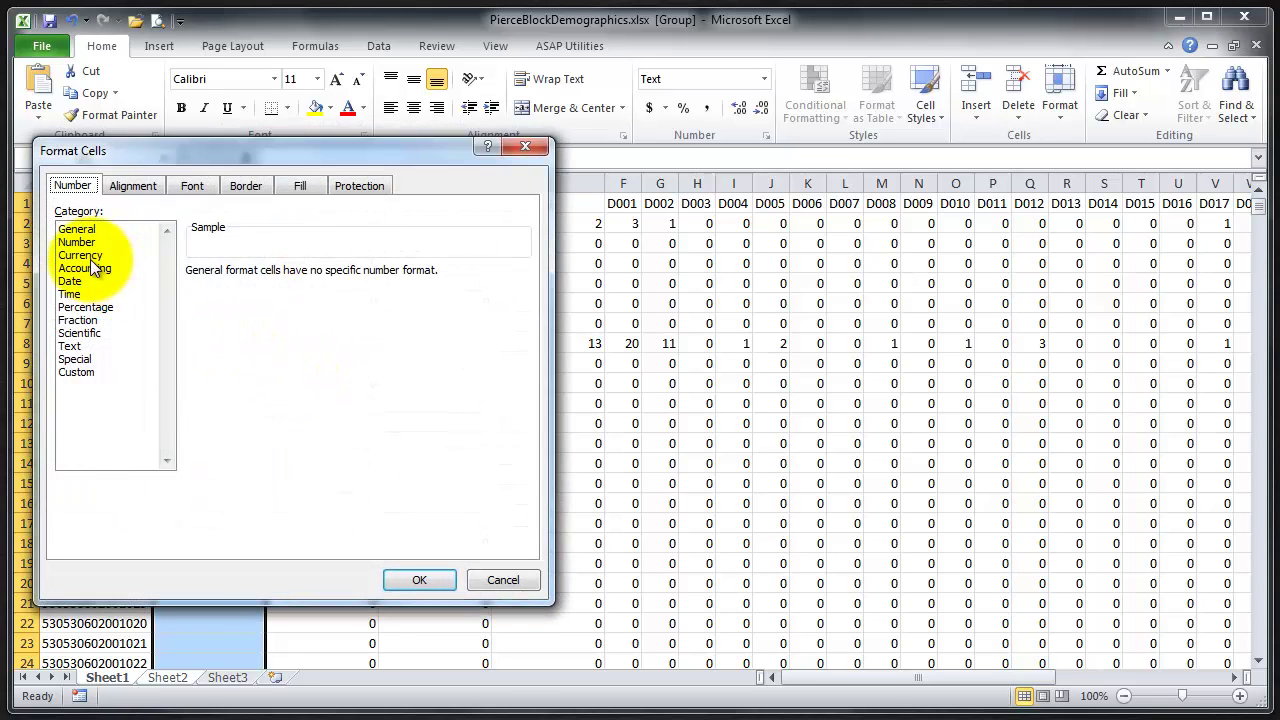
{"action": "left_click", "coordinate": [77, 242]}
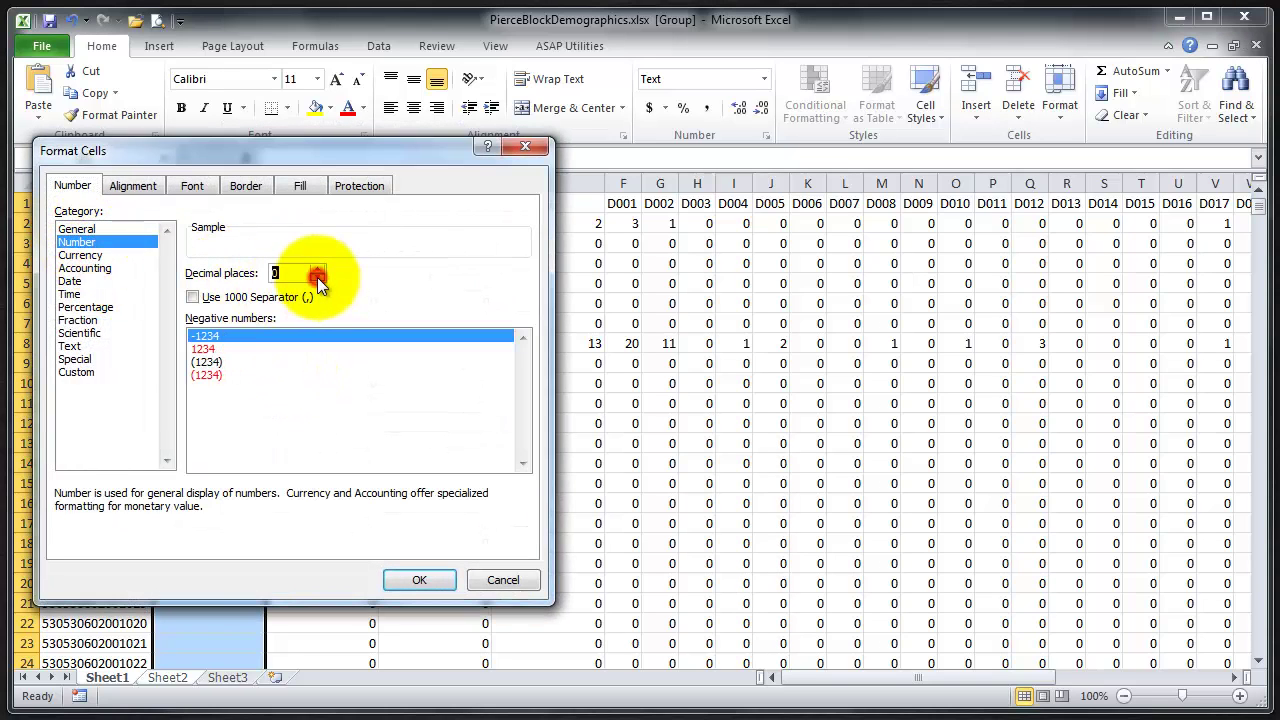
{"action": "left_click", "coordinate": [419, 580]}
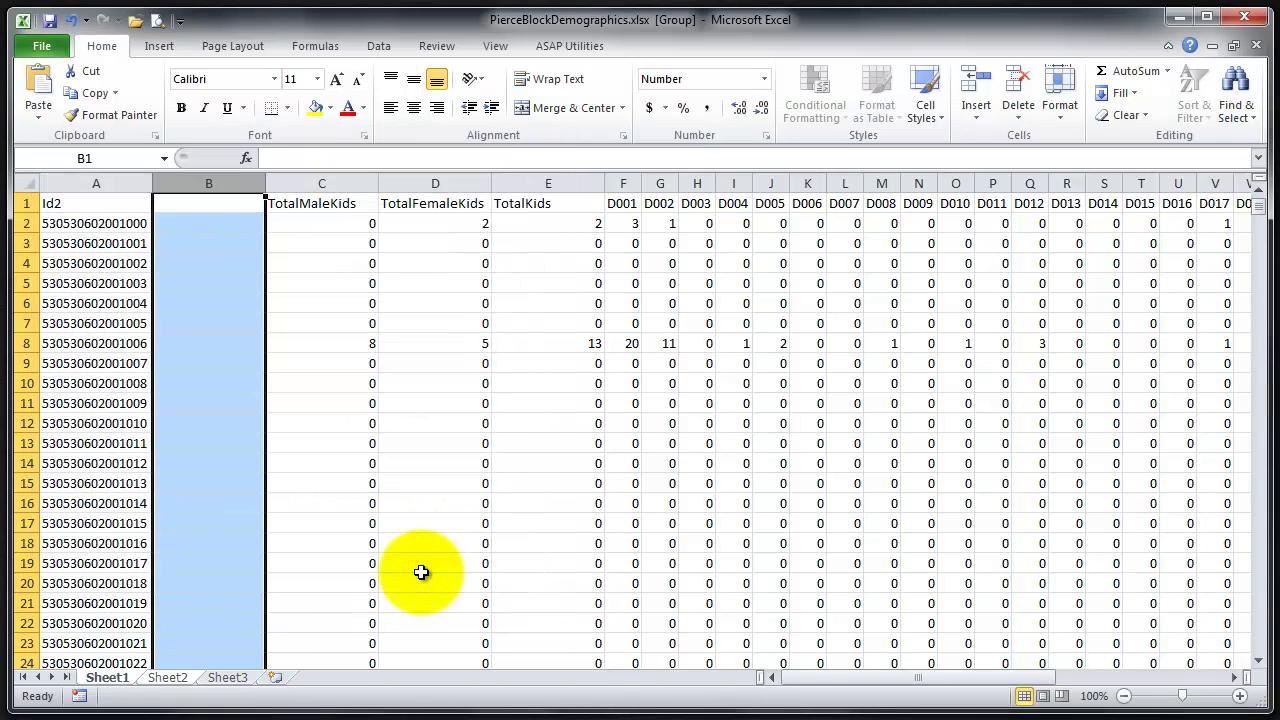
Insert two more blank columns directly before TotalMaleKids.
{"action": "right_click", "coordinate": [304, 189]}
{"action": "left_click", "coordinate": [367, 314]}
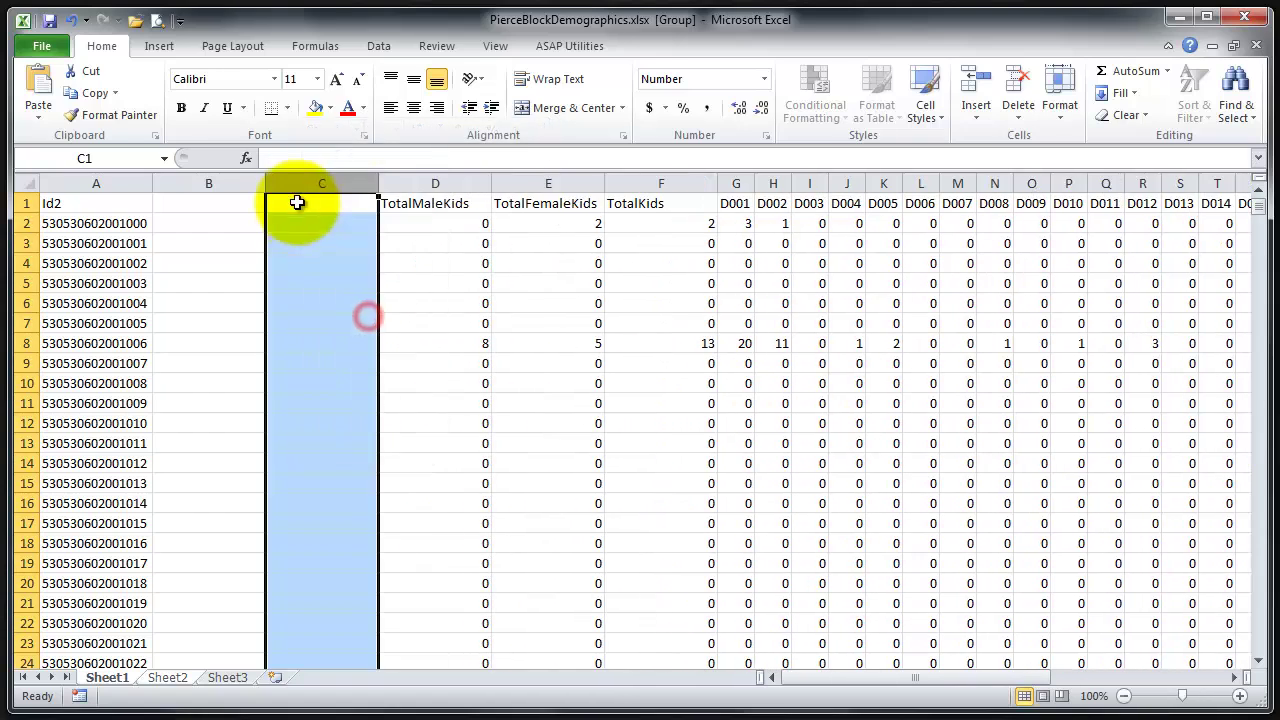
{"action": "right_click", "coordinate": [306, 186]}
{"action": "left_click", "coordinate": [381, 320]}
Copy the TotalMaleKids, TotalFemaleKids and TotalKids columns E:G, paste only their values into blank columns B:D, and compare B2 with E2.
{"action": "left_click_drag", "start_coordinate": [548, 183], "coordinate": [741, 195]}
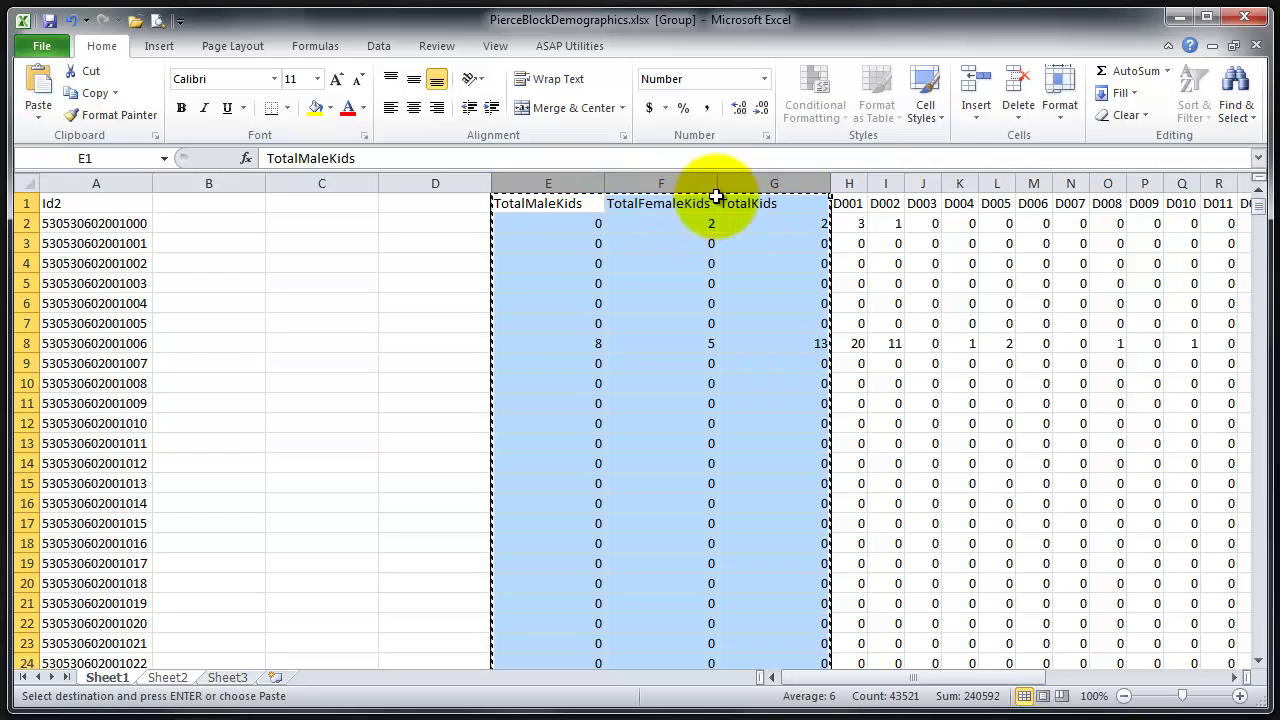
{"action": "left_click_drag", "start_coordinate": [214, 193], "coordinate": [423, 194]}
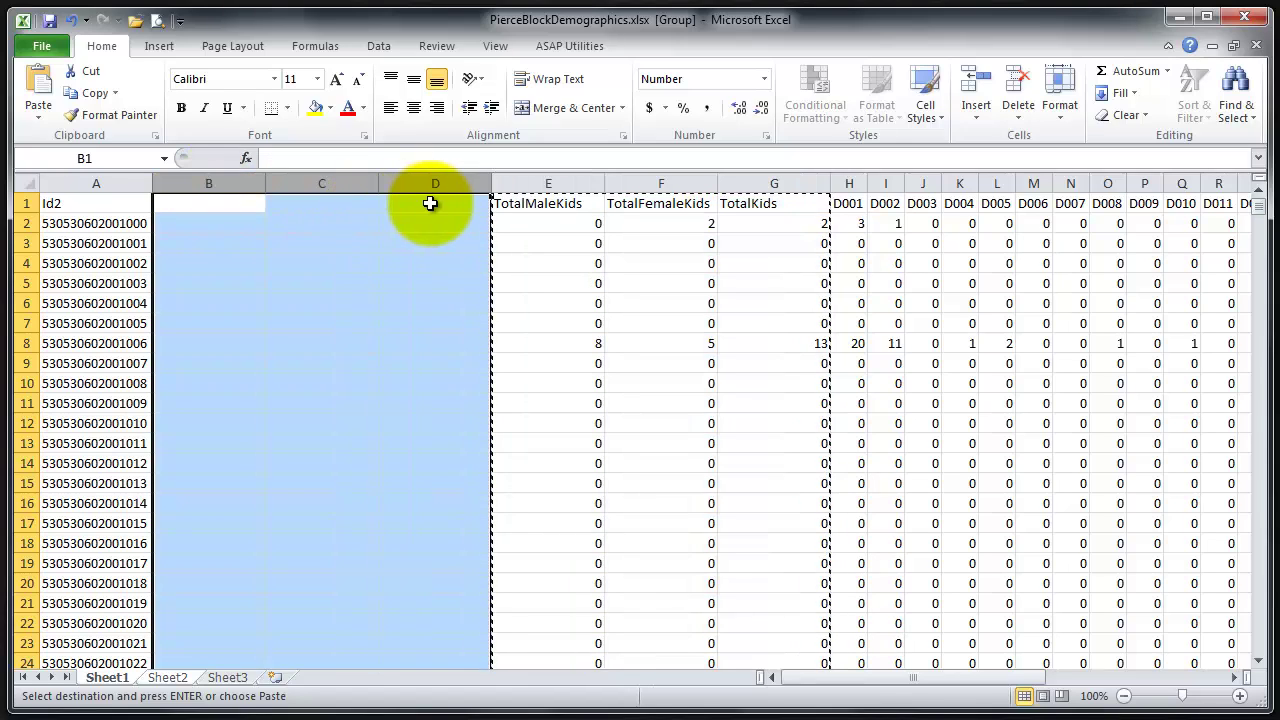
{"action": "left_click", "coordinate": [35, 114]}
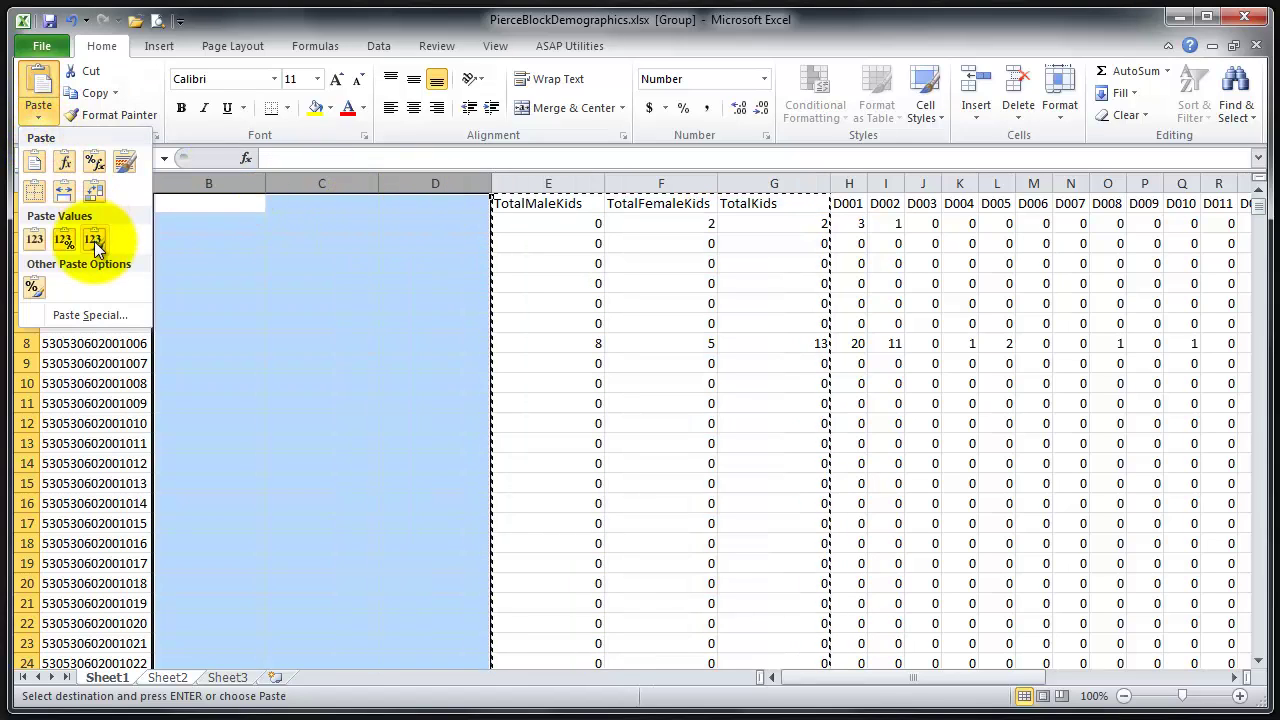
{"action": "left_click", "coordinate": [35, 240]}
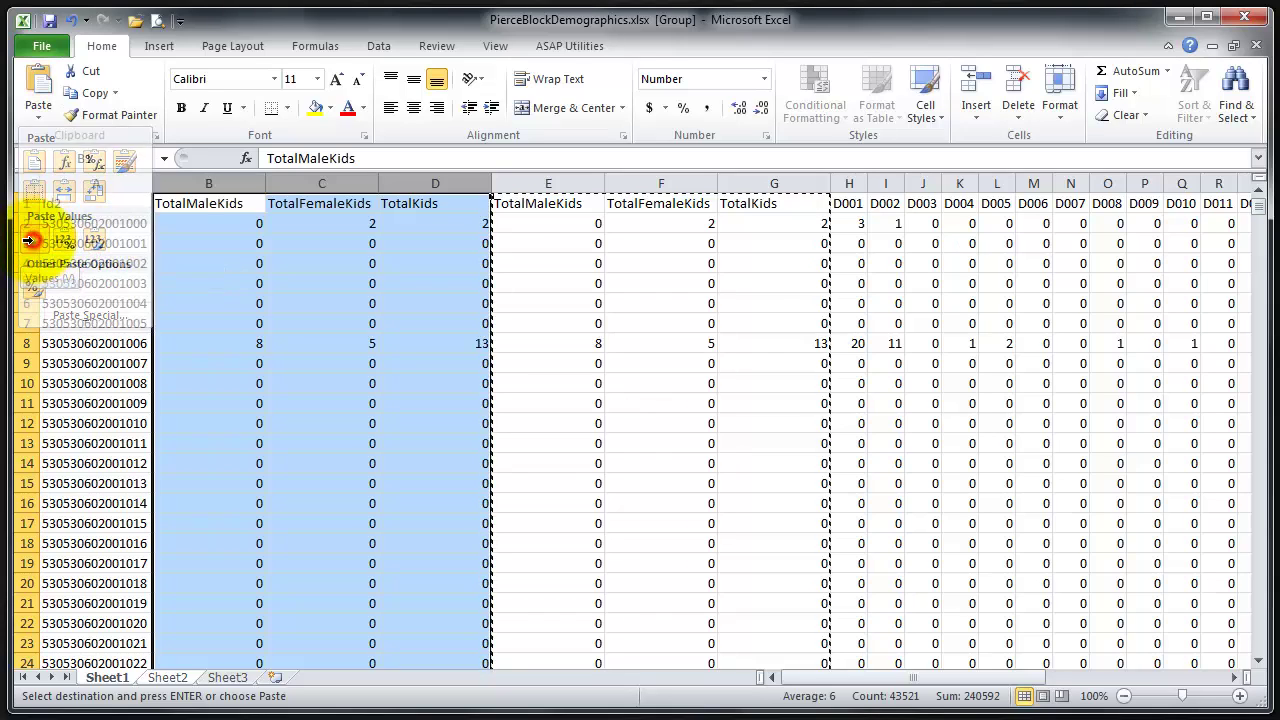
{"action": "left_click", "coordinate": [230, 224]}
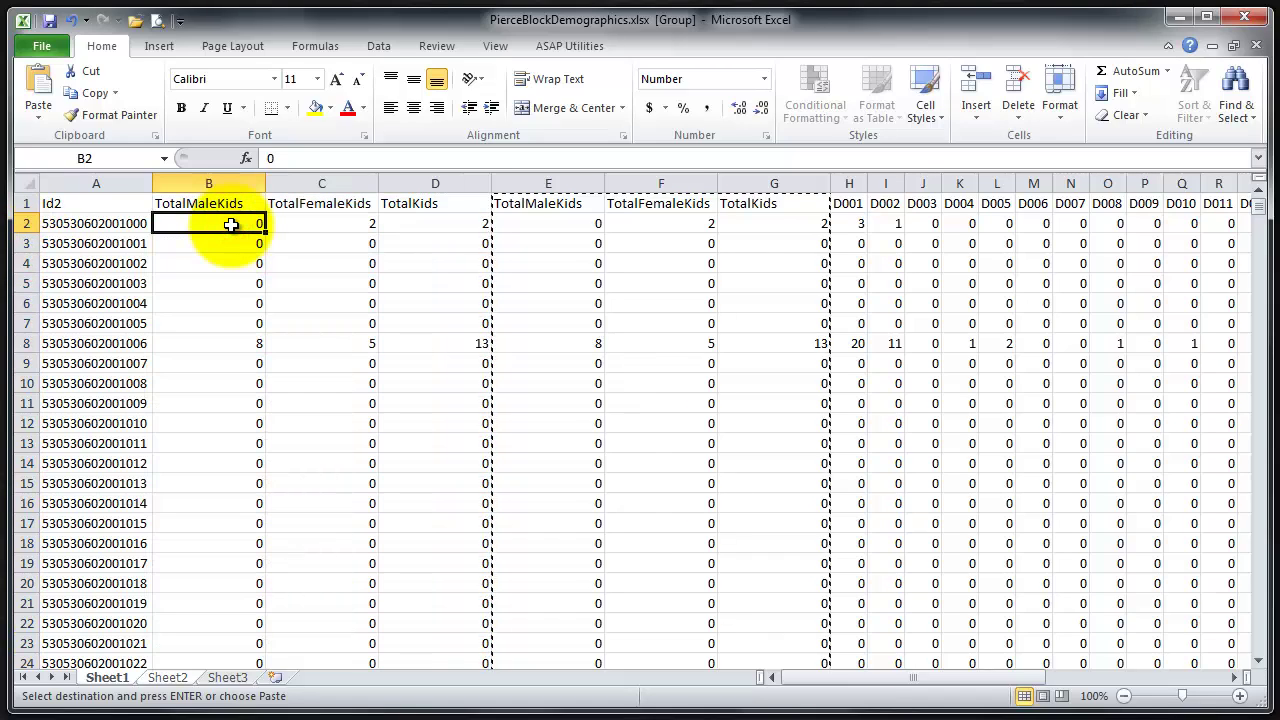
{"action": "left_click", "coordinate": [564, 227]}
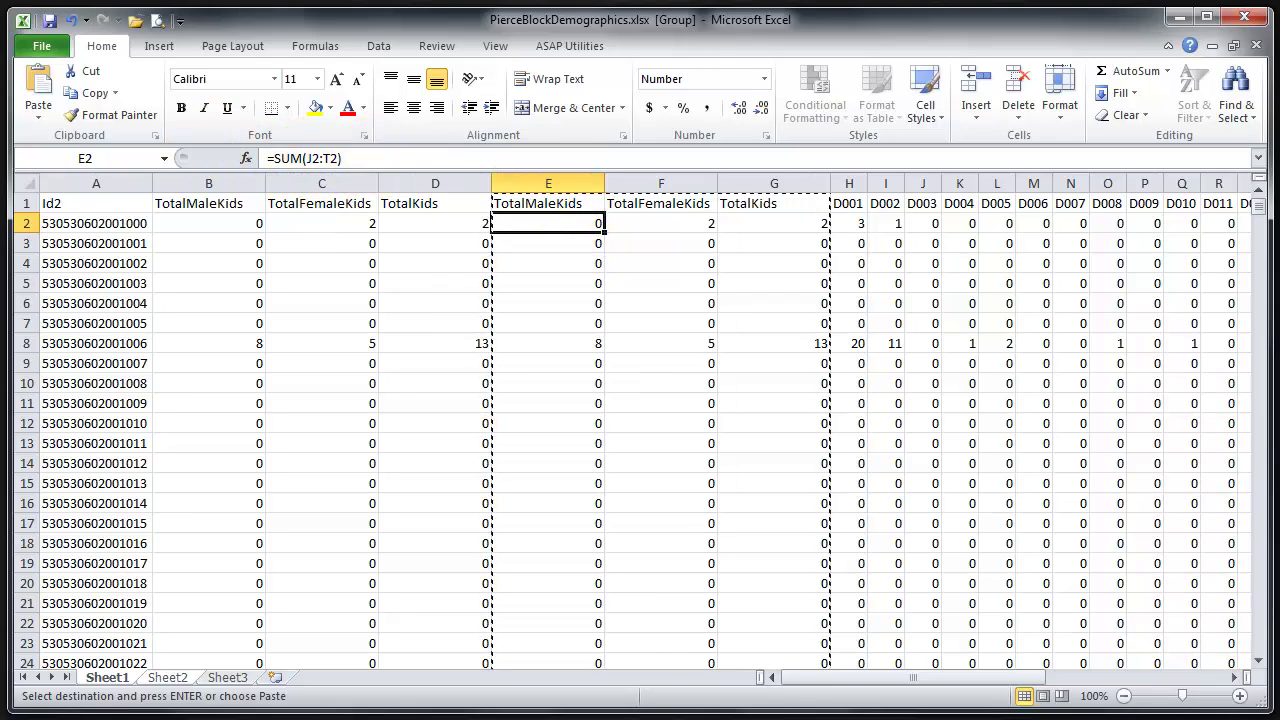
{"action": "left_click", "coordinate": [208, 183]}
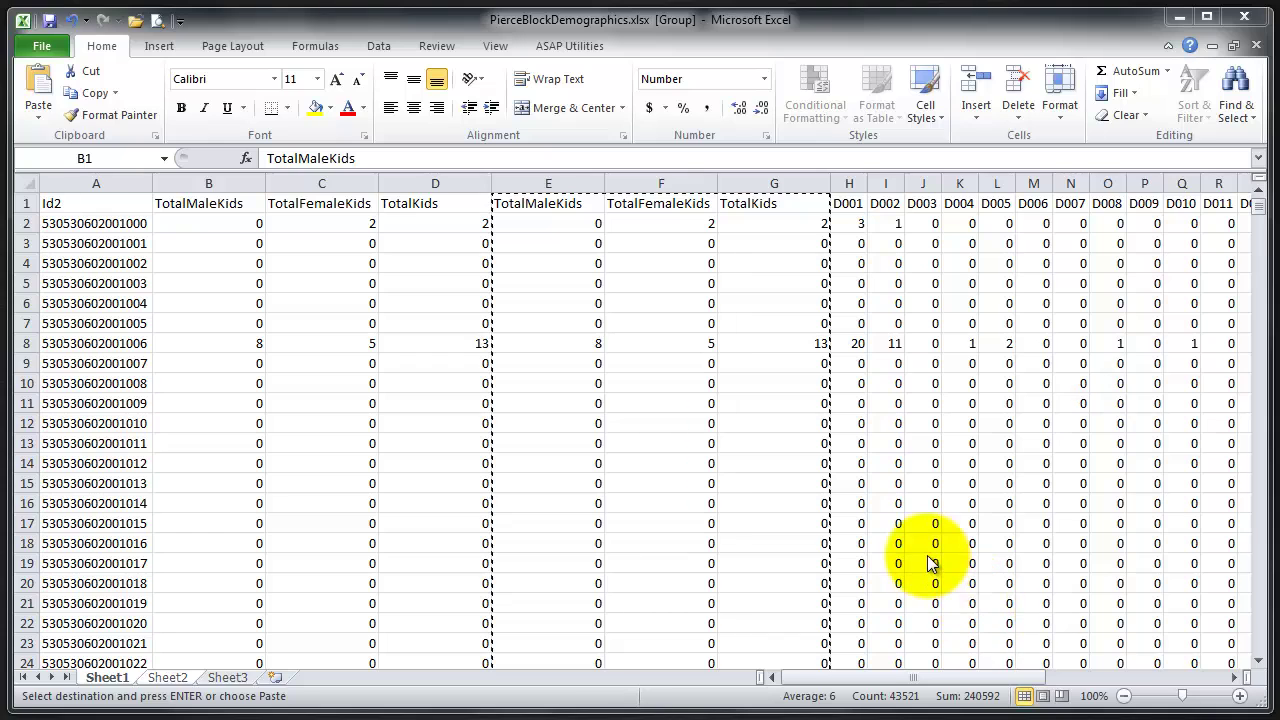
Delete the formula totals and all D001-onward data columns from column E on, and check the contents of B2:D2.
{"action": "left_click", "coordinate": [546, 181]}
{"action": "left_click_drag", "start_coordinate": [546, 178], "coordinate": [1100, 235]}
{"action": "key", "text": "alt"}
{"action": "key", "text": "e"}
{"action": "key", "text": "d"}
{"action": "left_click", "coordinate": [593, 347]}
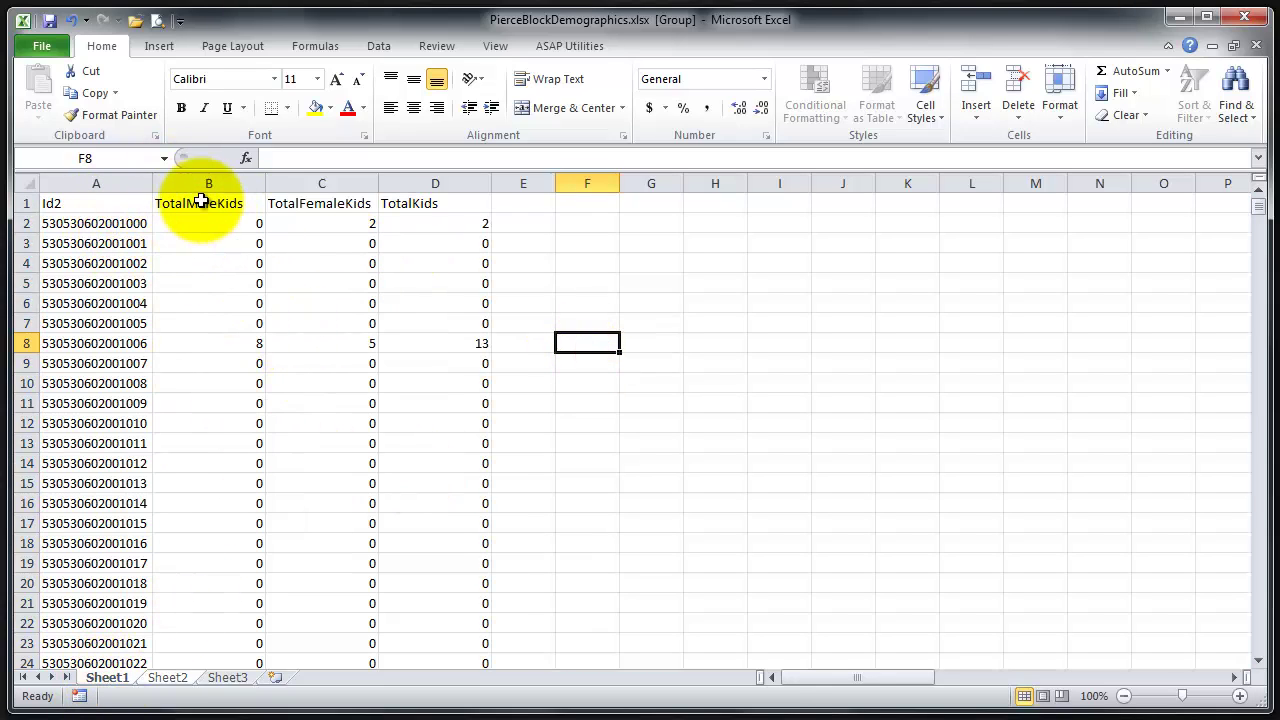
{"action": "left_click", "coordinate": [229, 222]}
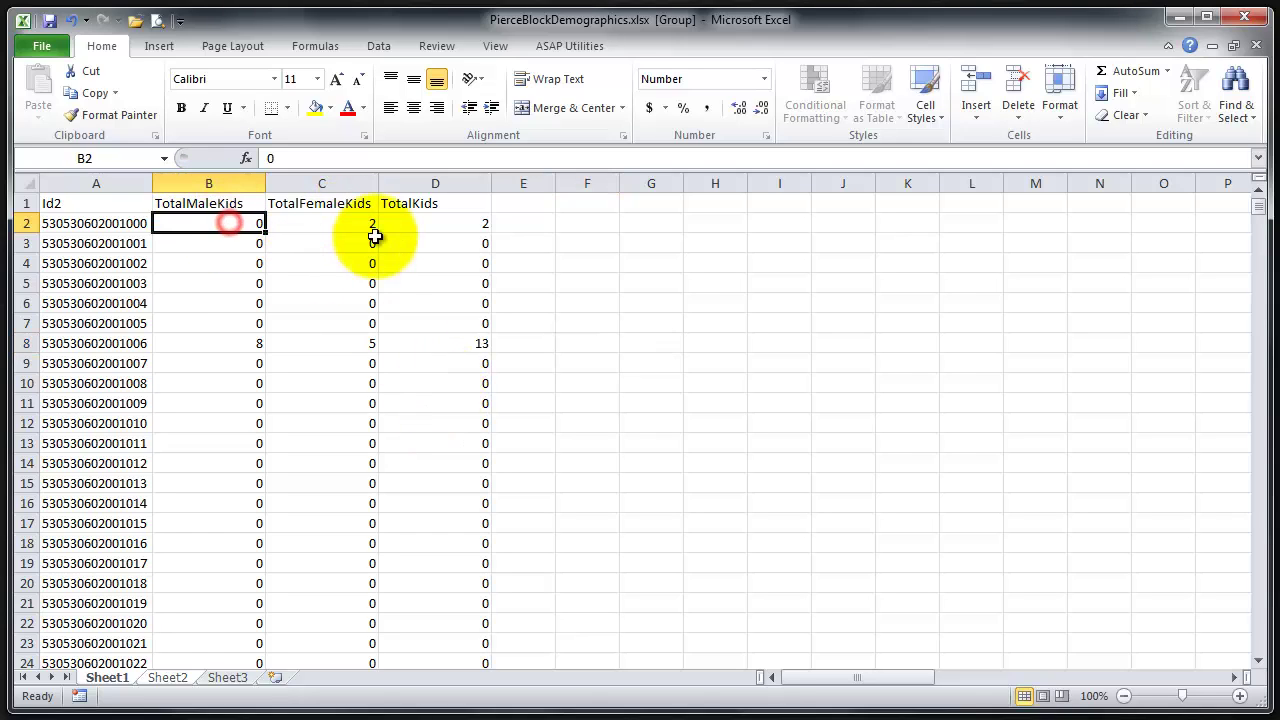
{"action": "left_click", "coordinate": [340, 227]}
{"action": "left_click", "coordinate": [195, 227]}
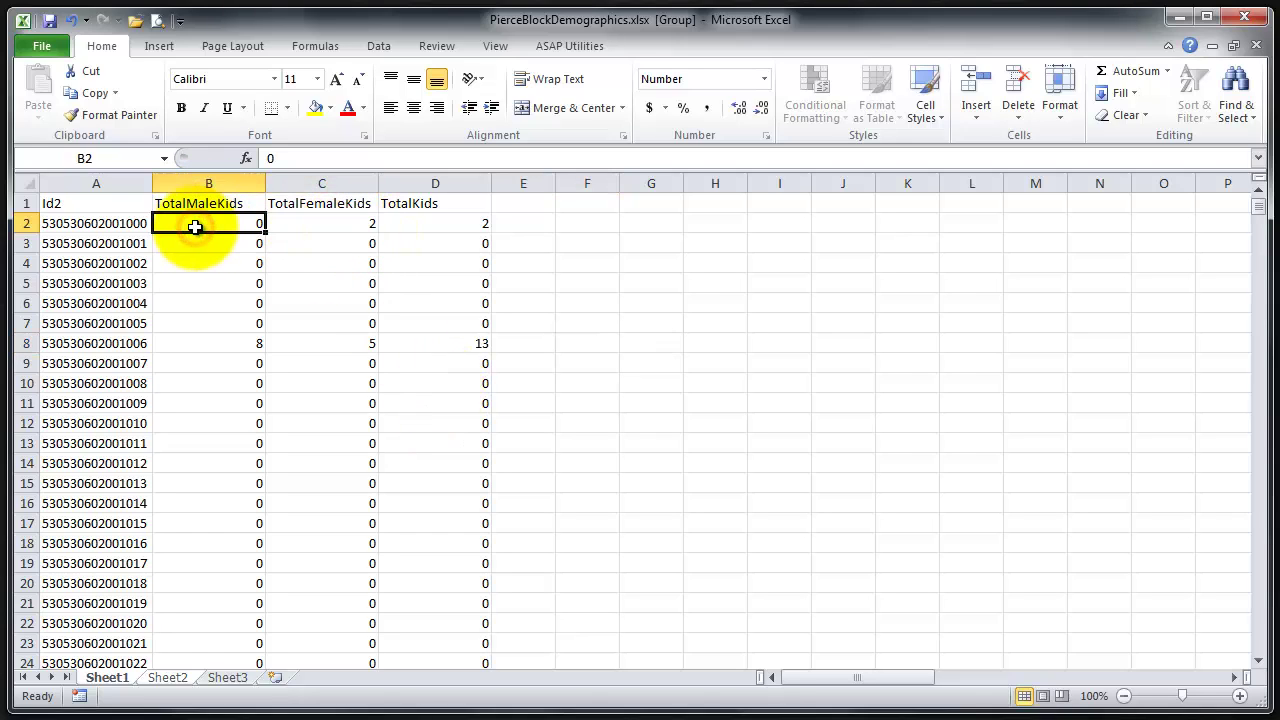
{"action": "left_click", "coordinate": [320, 223]}
{"action": "left_click", "coordinate": [435, 228]}
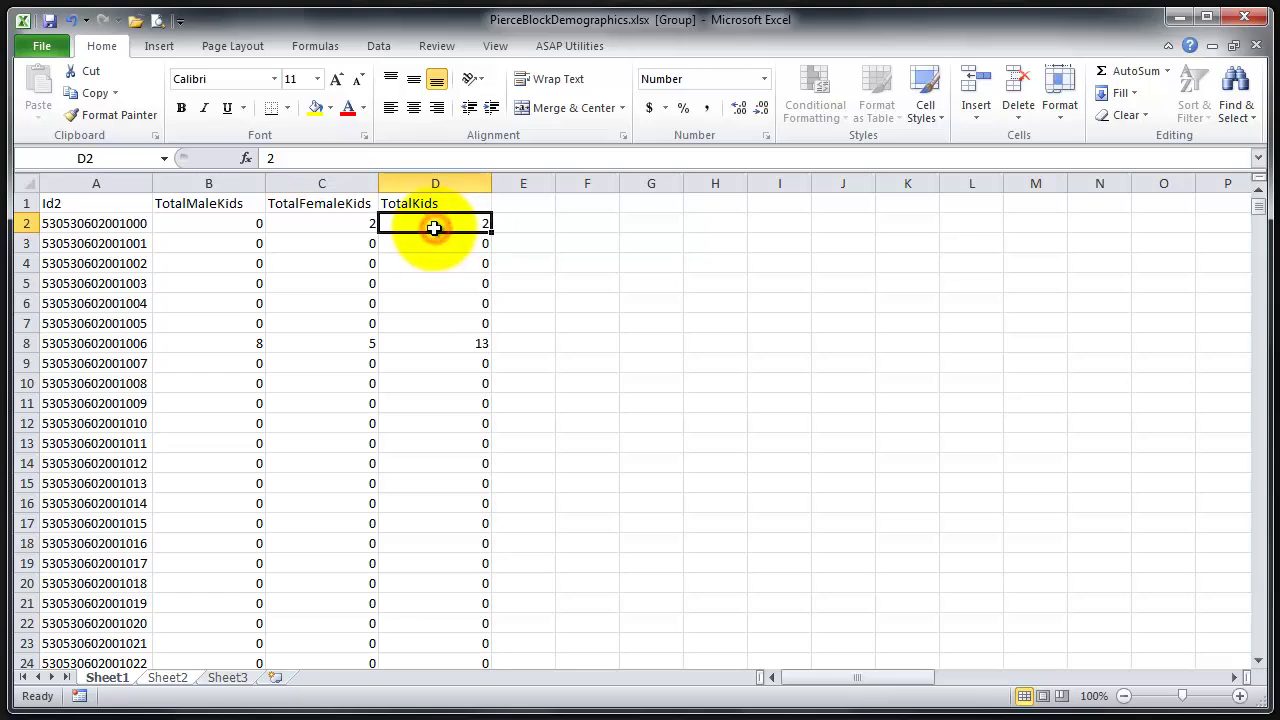
Rename the Sheet1 worksheet as use_me.
{"action": "left_click", "coordinate": [97, 680]}
{"action": "right_click", "coordinate": [104, 680]}
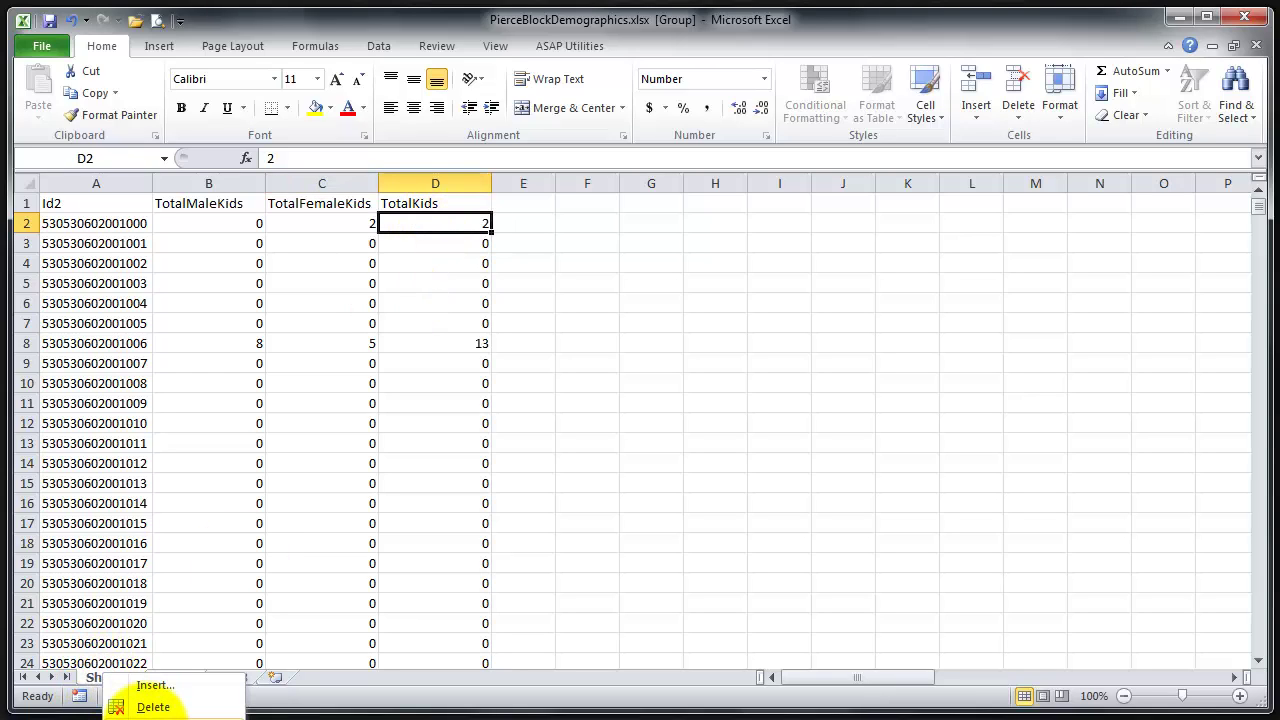
{"action": "left_click", "coordinate": [152, 706]}
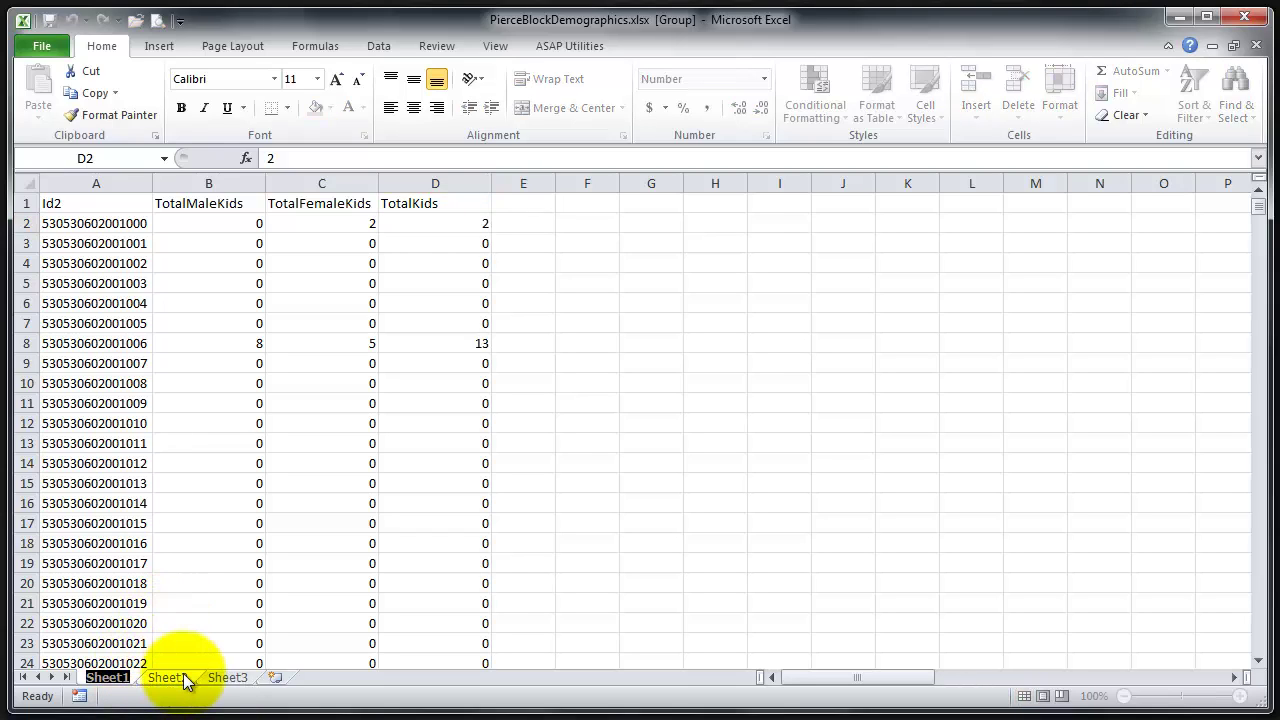
{"action": "type", "text": "use_ml"}
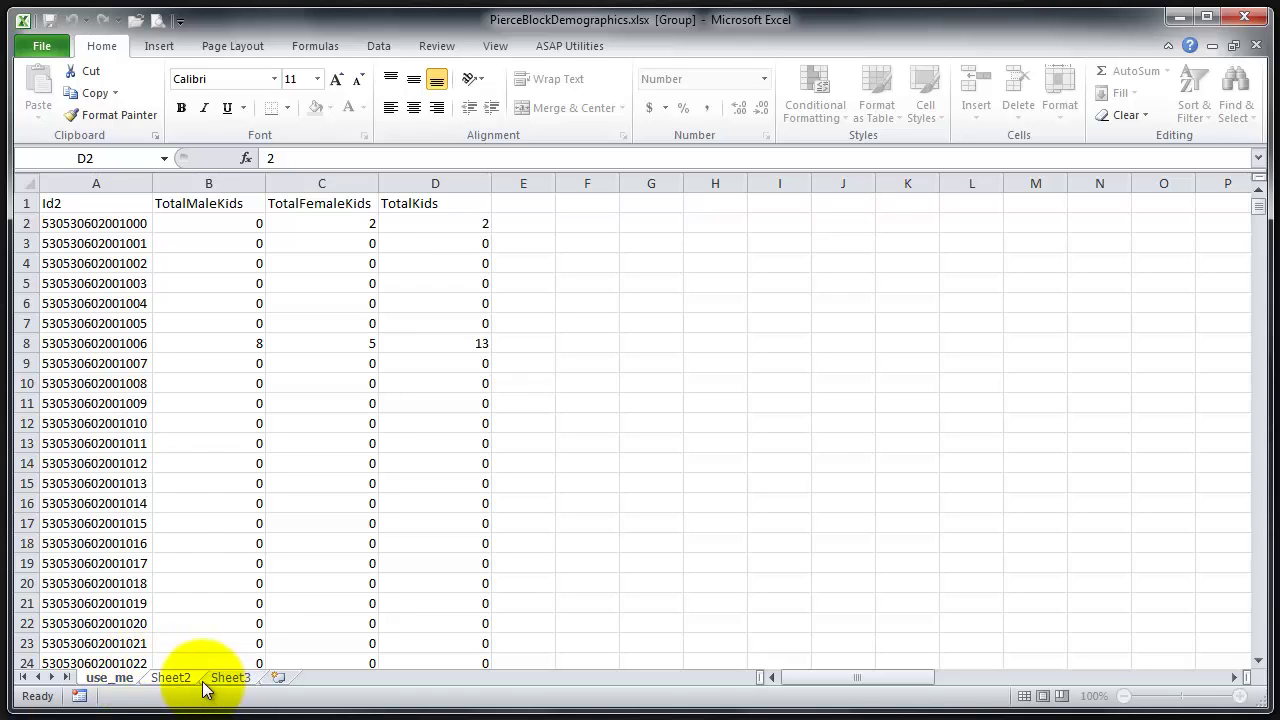
{"action": "left_click", "coordinate": [521, 600]}
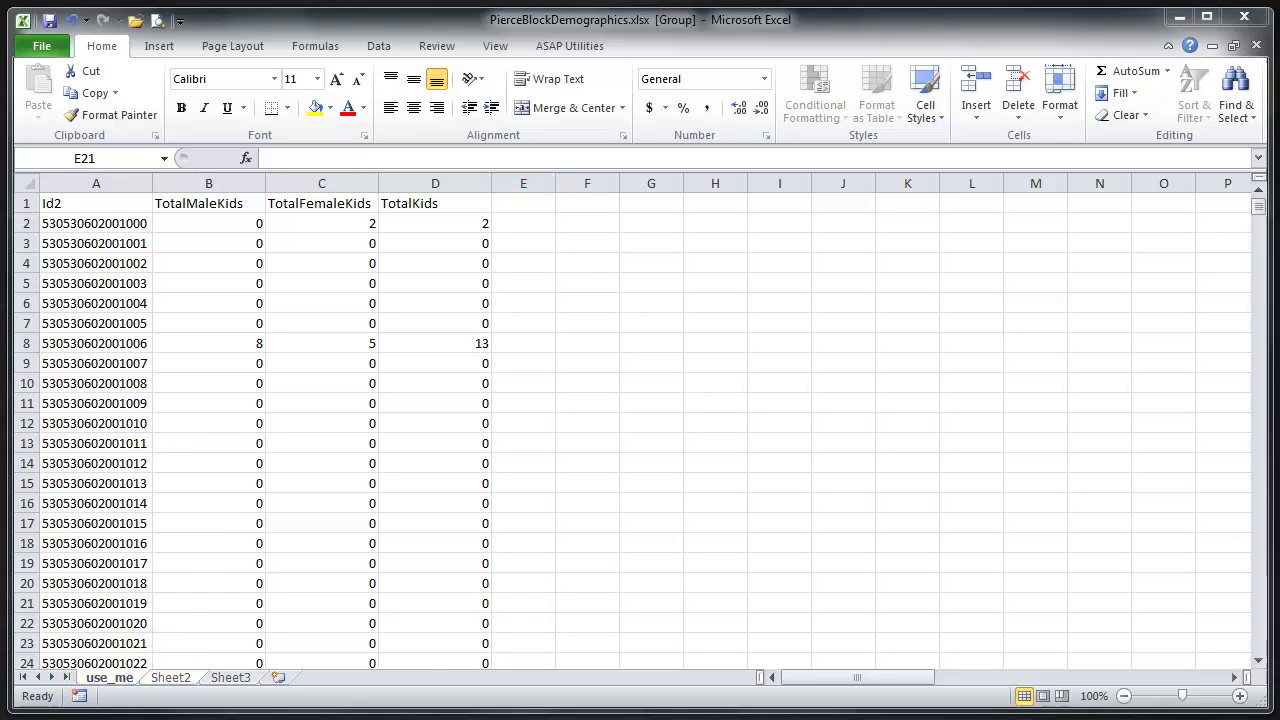
Save the workbook as PierceBlockDemographics.xlsx in the data_L4 folder, replacing the existing file.
{"action": "left_click", "coordinate": [42, 46]}
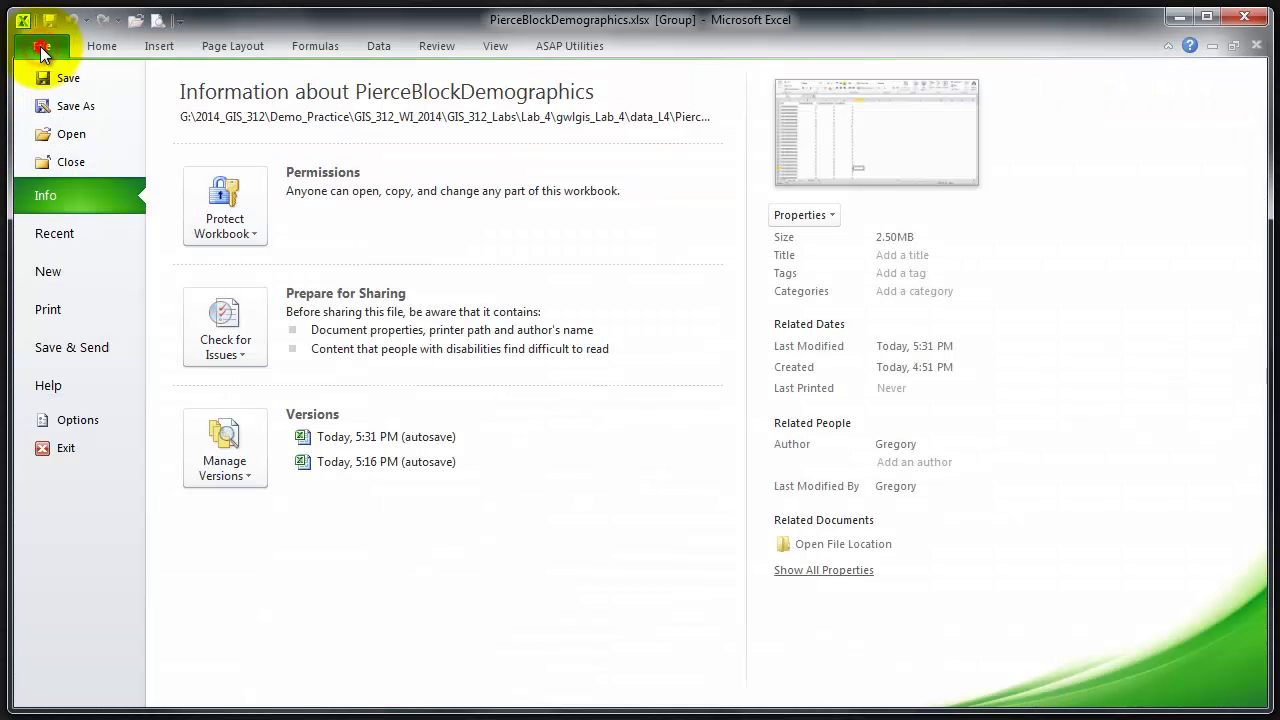
{"action": "left_click", "coordinate": [58, 104]}
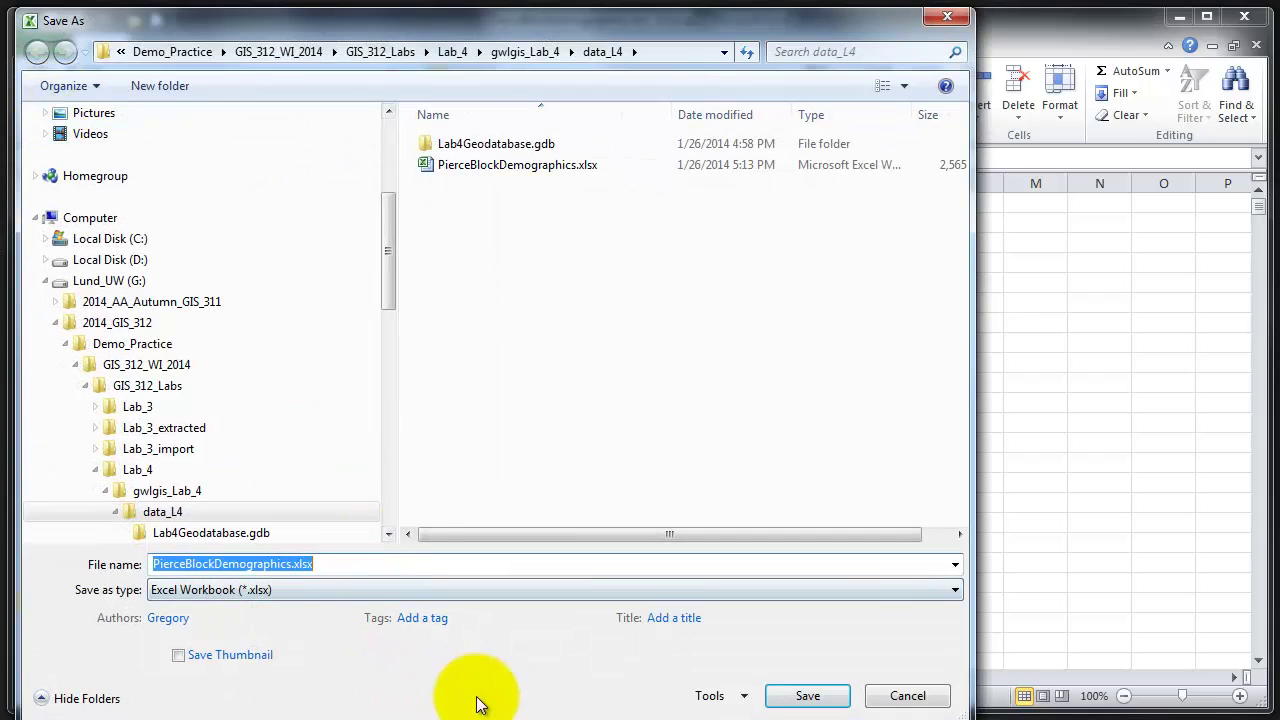
{"action": "left_click_drag", "start_coordinate": [522, 715], "coordinate": [534, 665]}
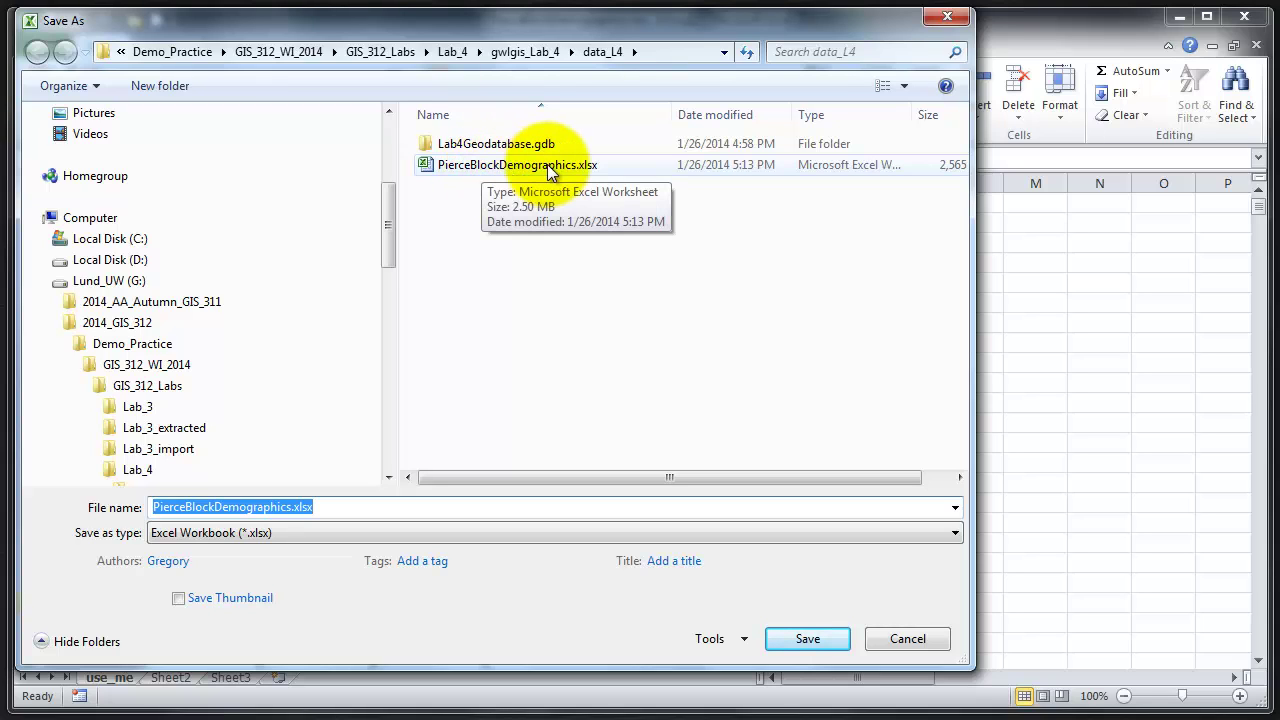
{"action": "left_click", "coordinate": [810, 640]}
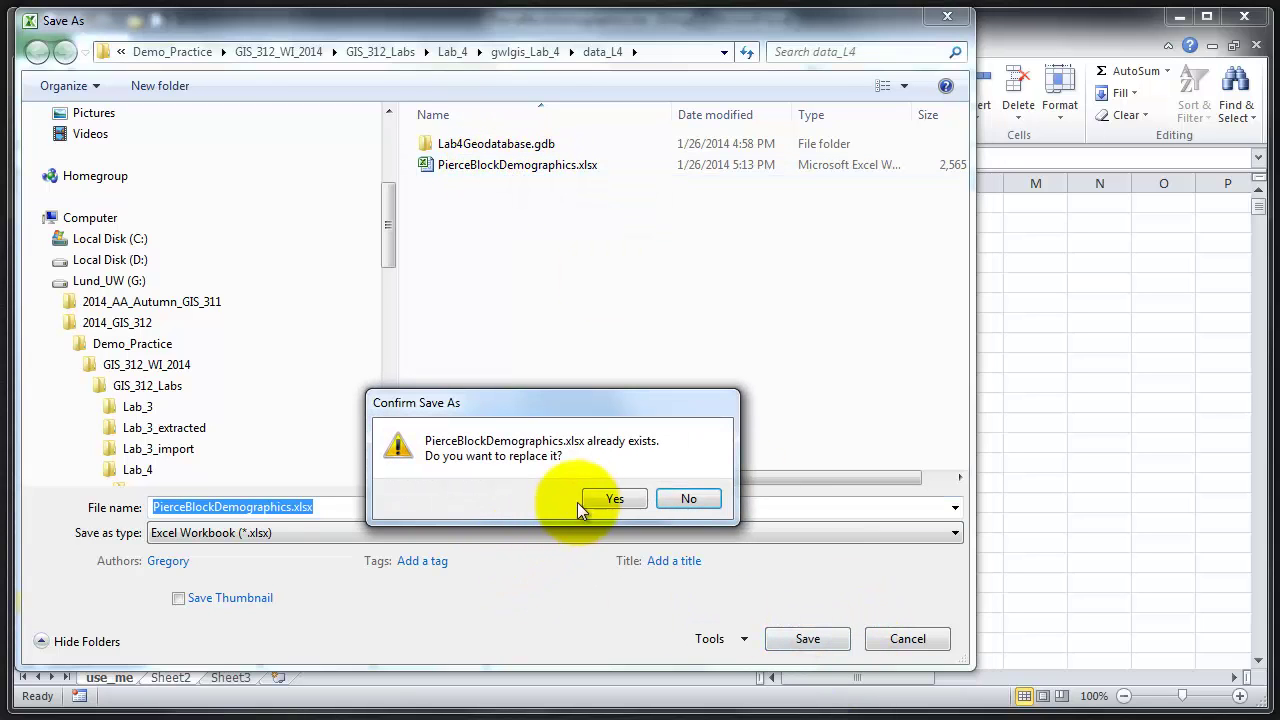
{"action": "left_click", "coordinate": [615, 499]}
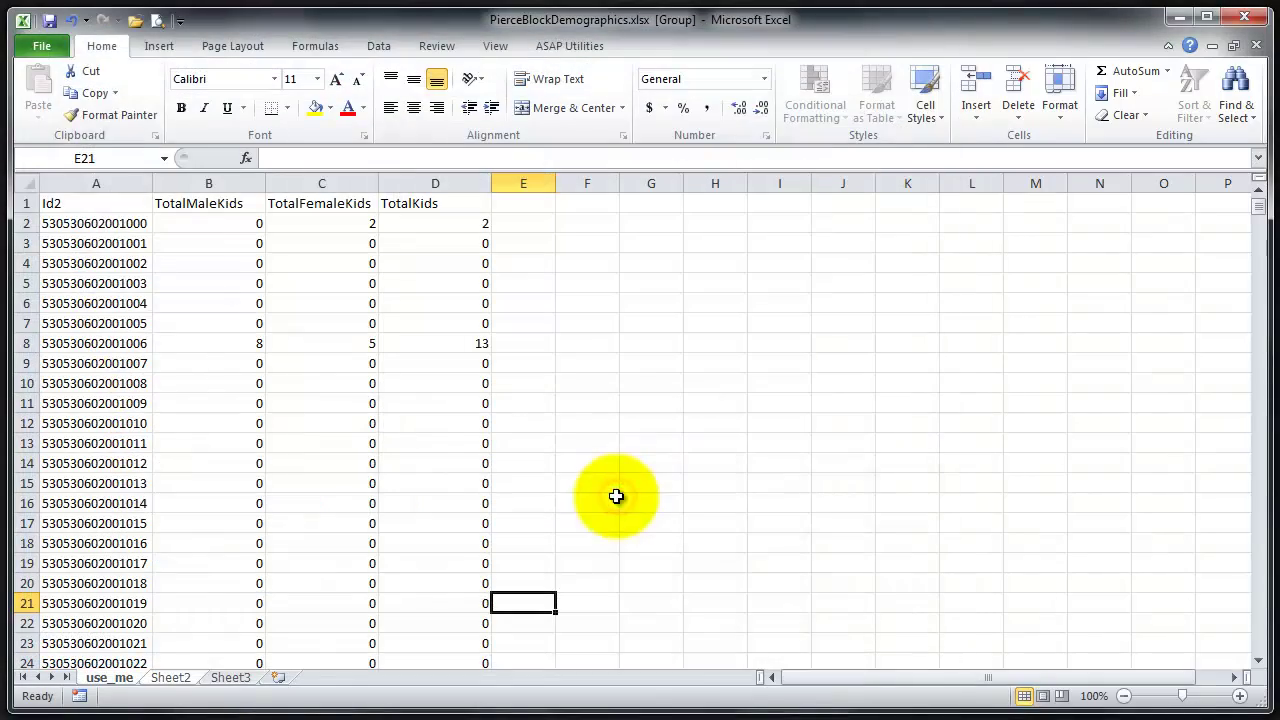
Save a copy in Excel 97-2003 Template format as PierceBlockDemographics_old.xlt in the Templates folder, without clearing the external data.
{"action": "left_click", "coordinate": [39, 44]}
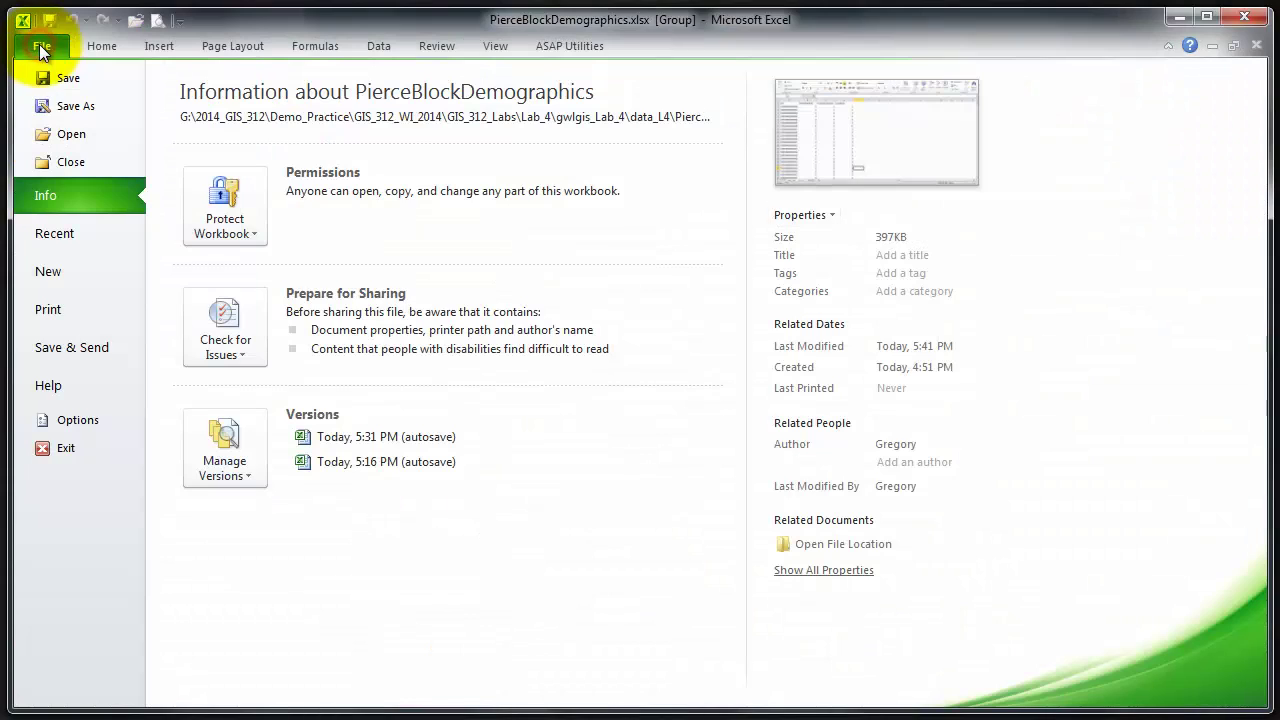
{"action": "left_click", "coordinate": [61, 106]}
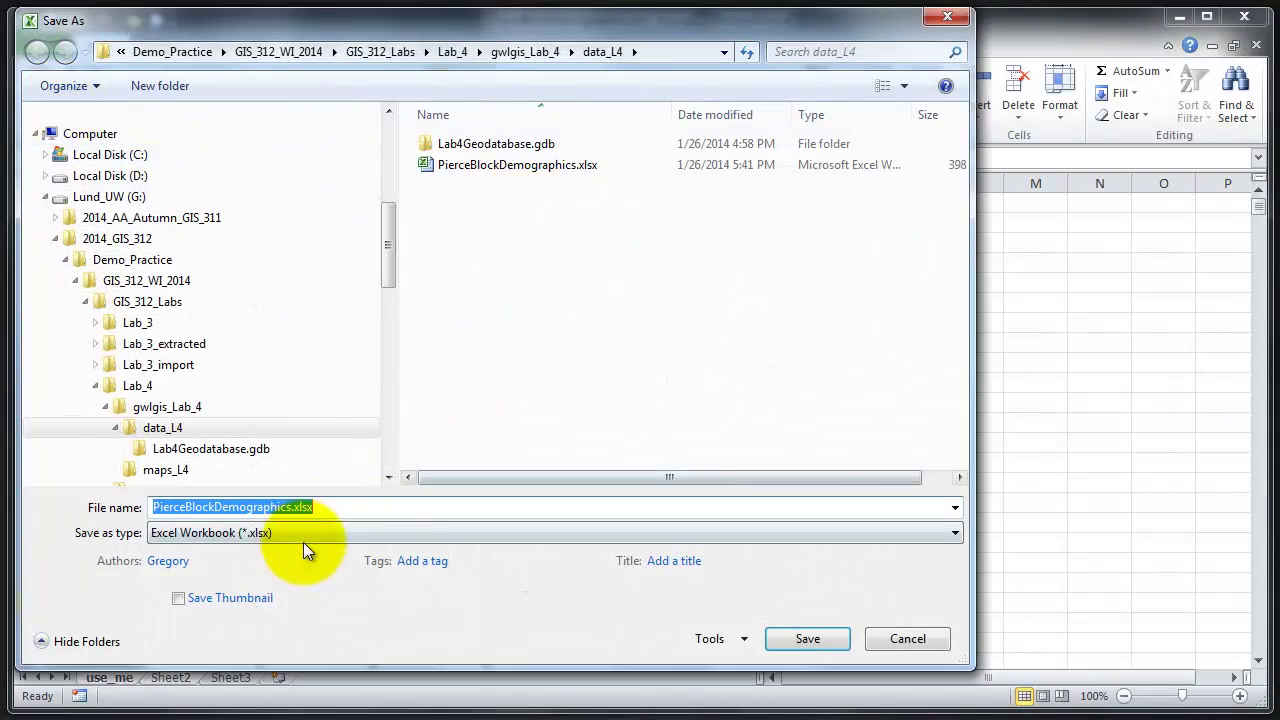
{"action": "left_click", "coordinate": [303, 532]}
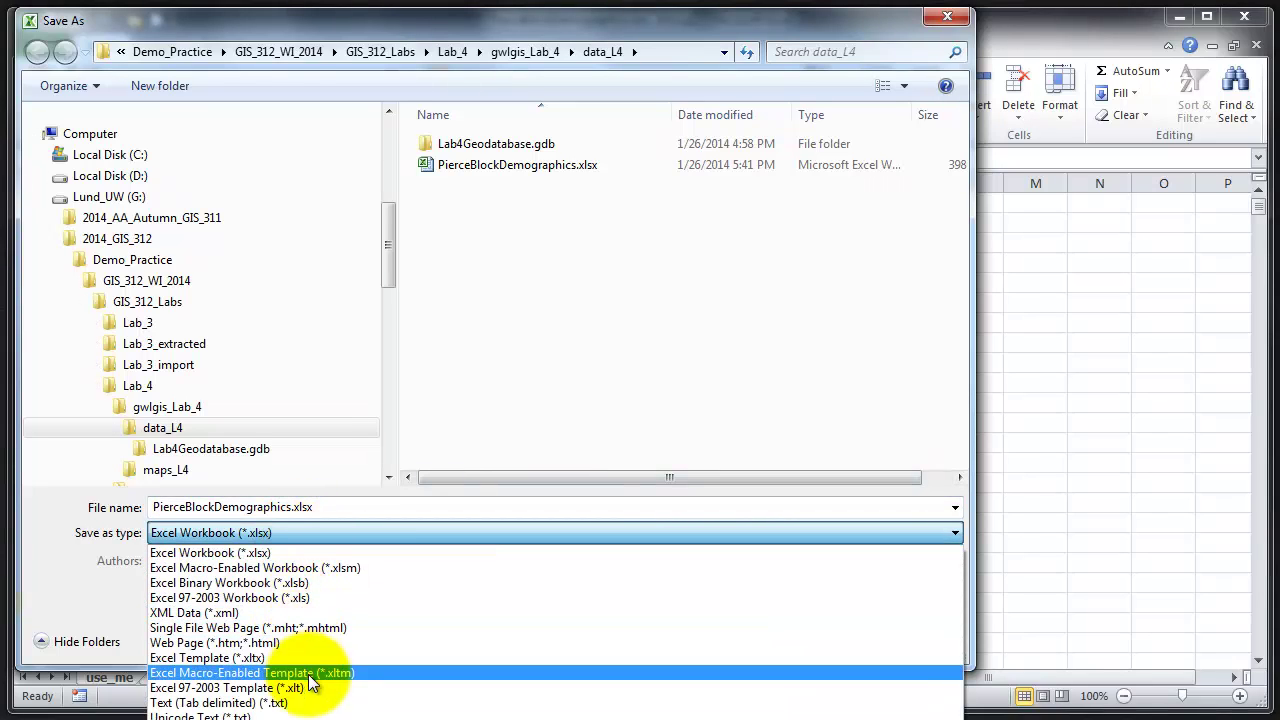
{"action": "left_click", "coordinate": [210, 688]}
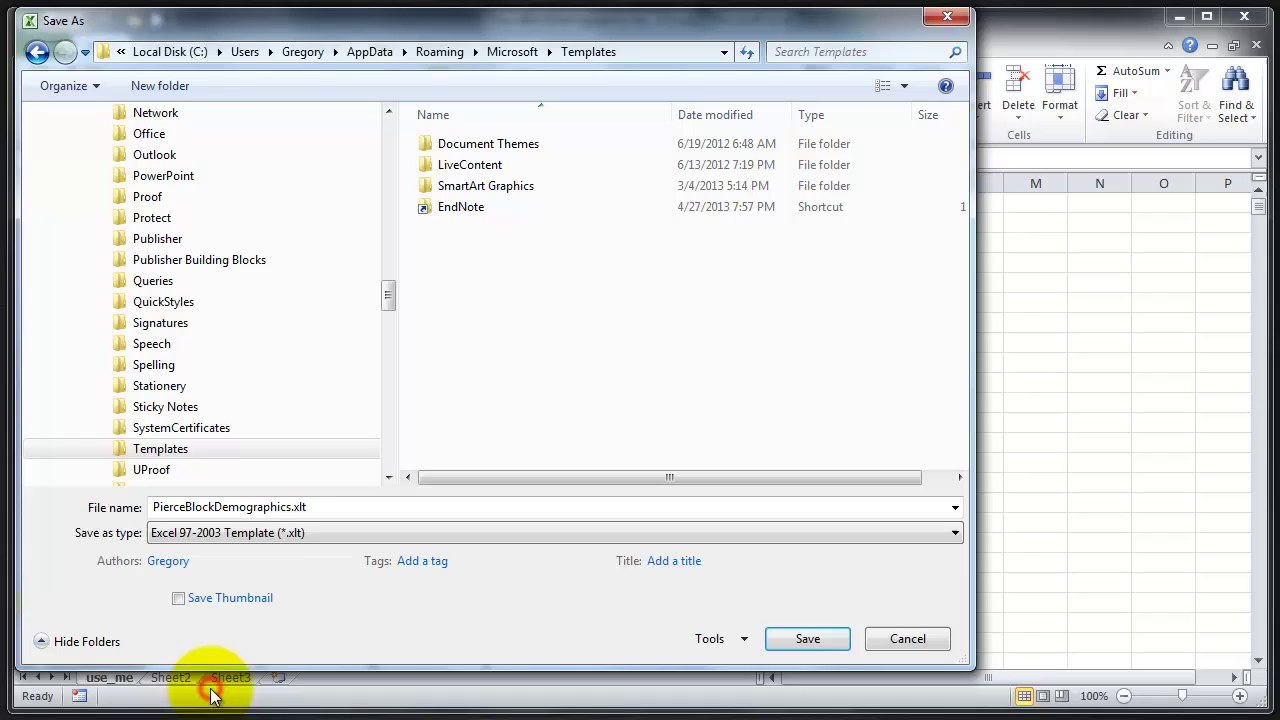
{"action": "double_click", "coordinate": [288, 507]}
{"action": "left_click", "coordinate": [288, 507]}
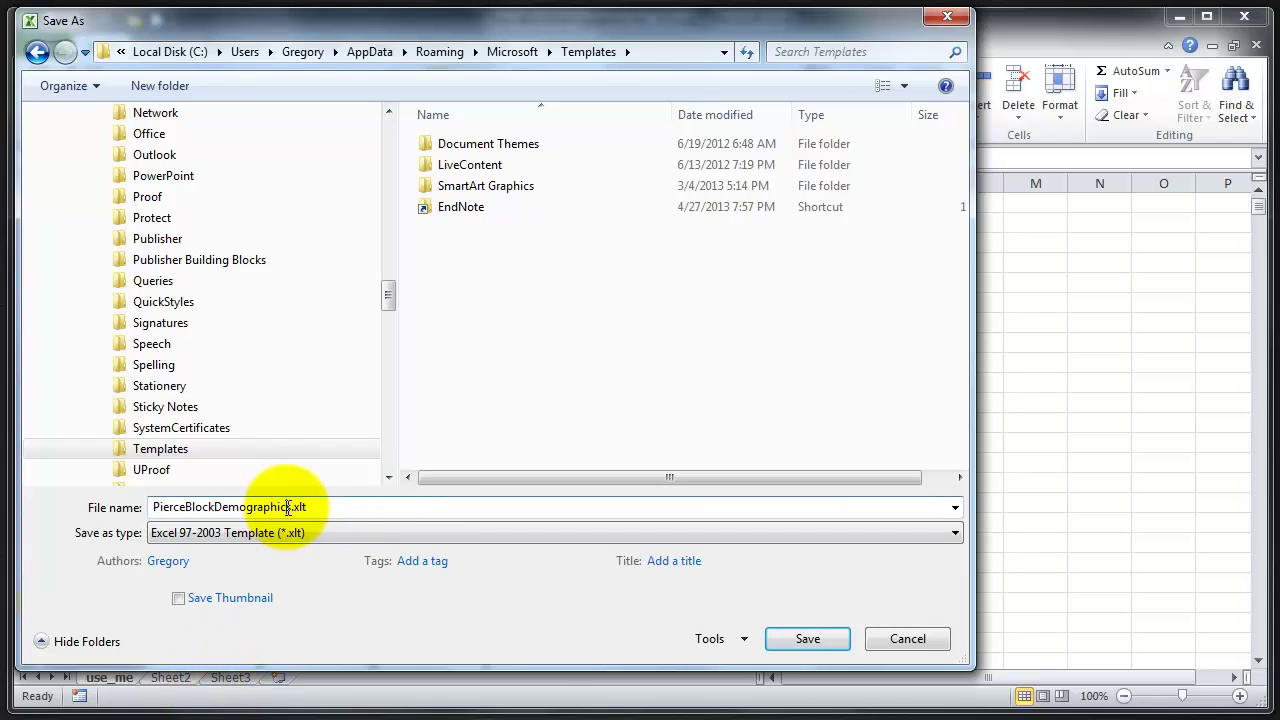
{"action": "type", "text": "_old"}
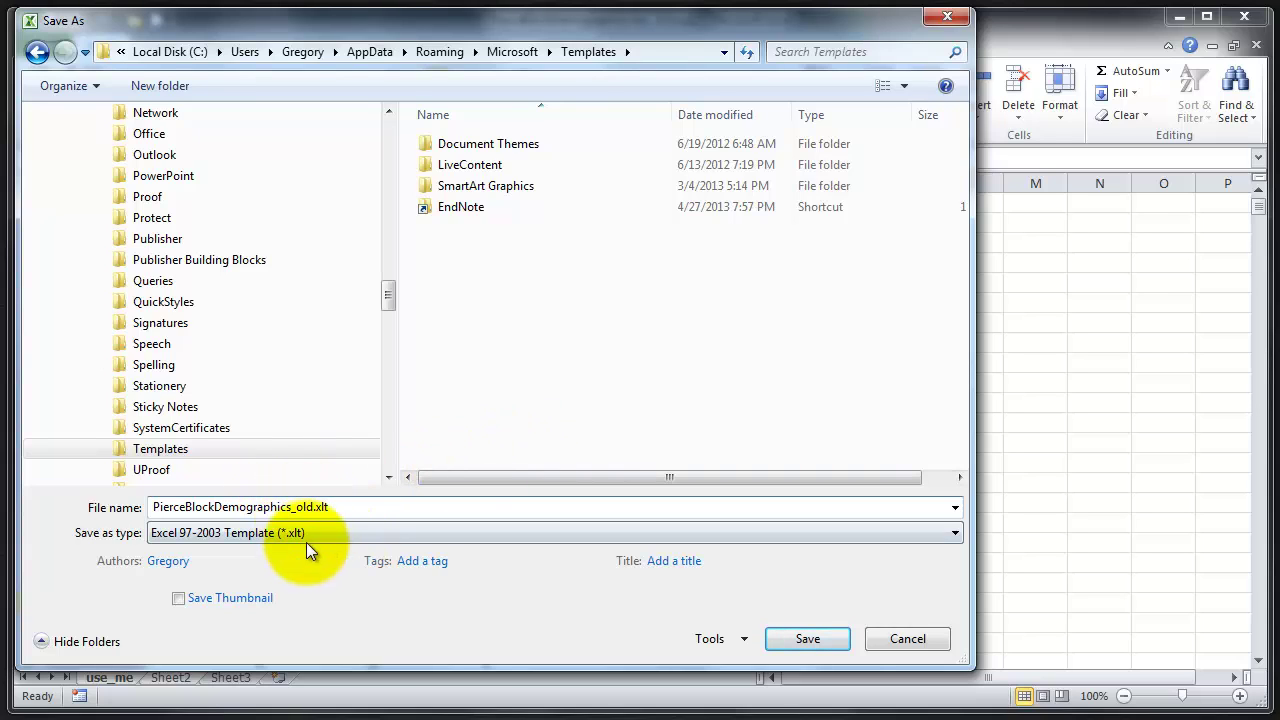
{"action": "left_click", "coordinate": [803, 640]}
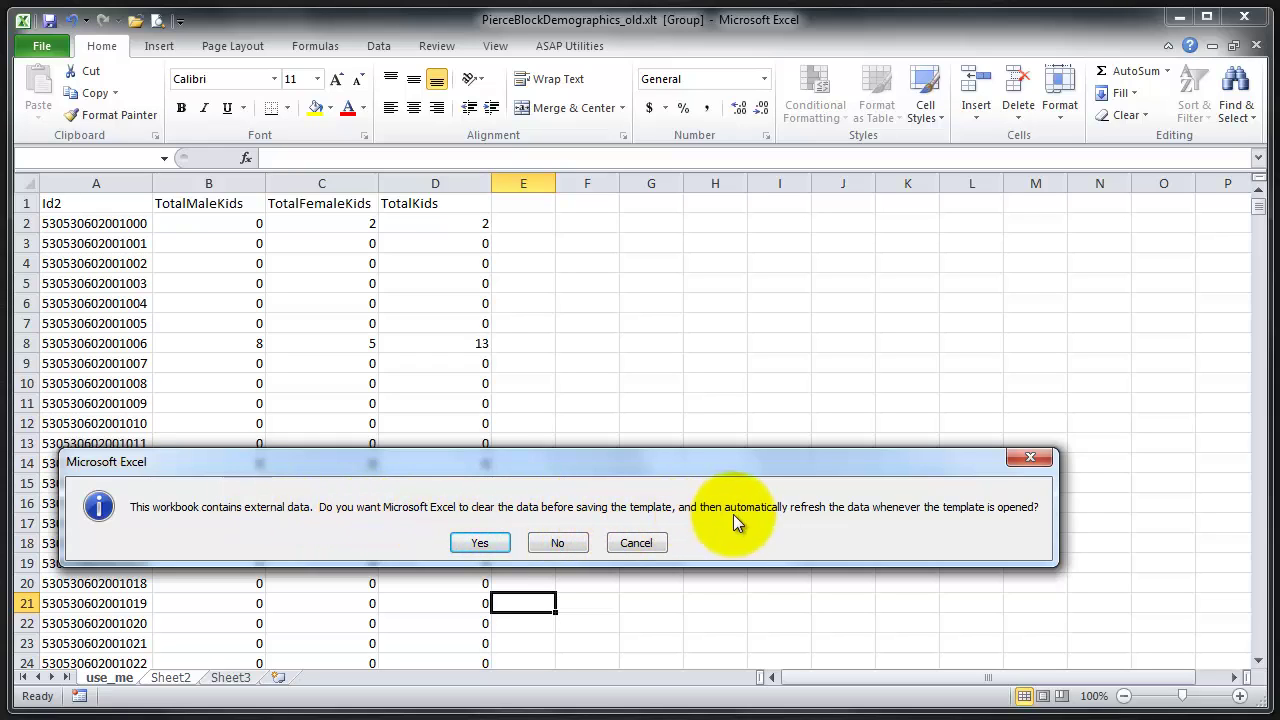
{"action": "left_click", "coordinate": [550, 548]}
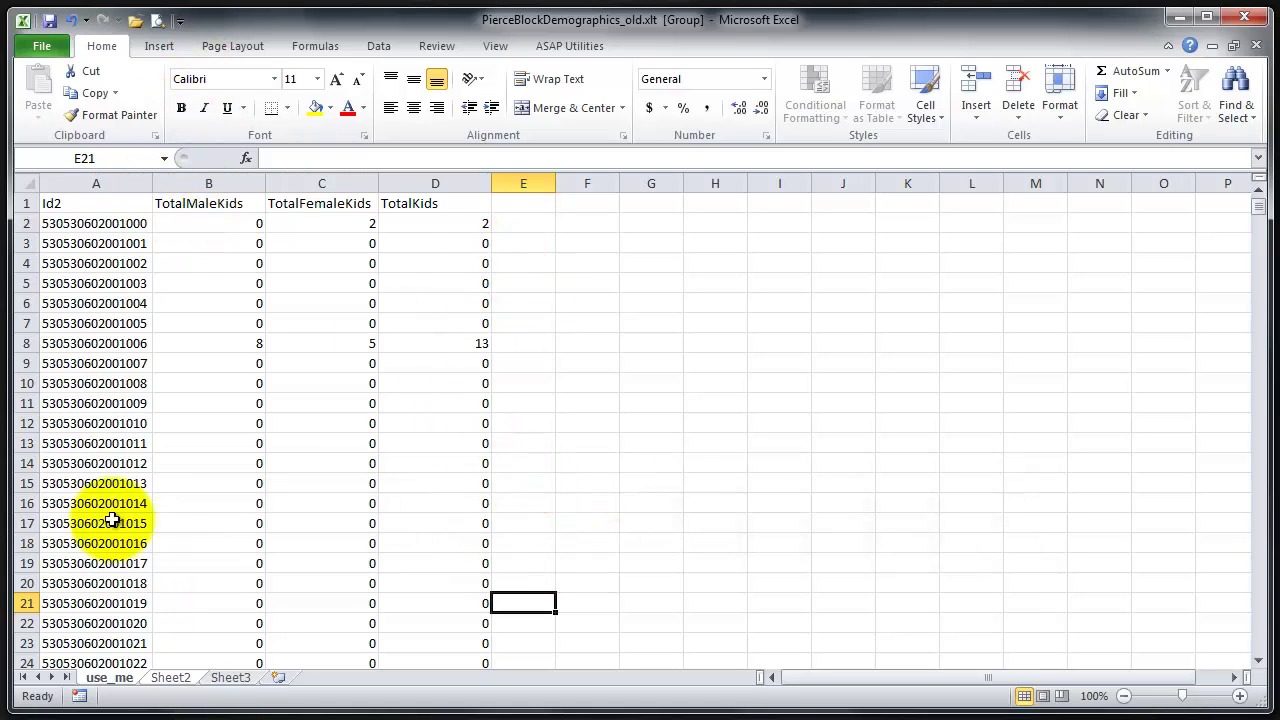
Save a copy in Excel 97-2003 Workbook format as PierceBlockDemographics_old.xls.
{"action": "left_click", "coordinate": [42, 46]}
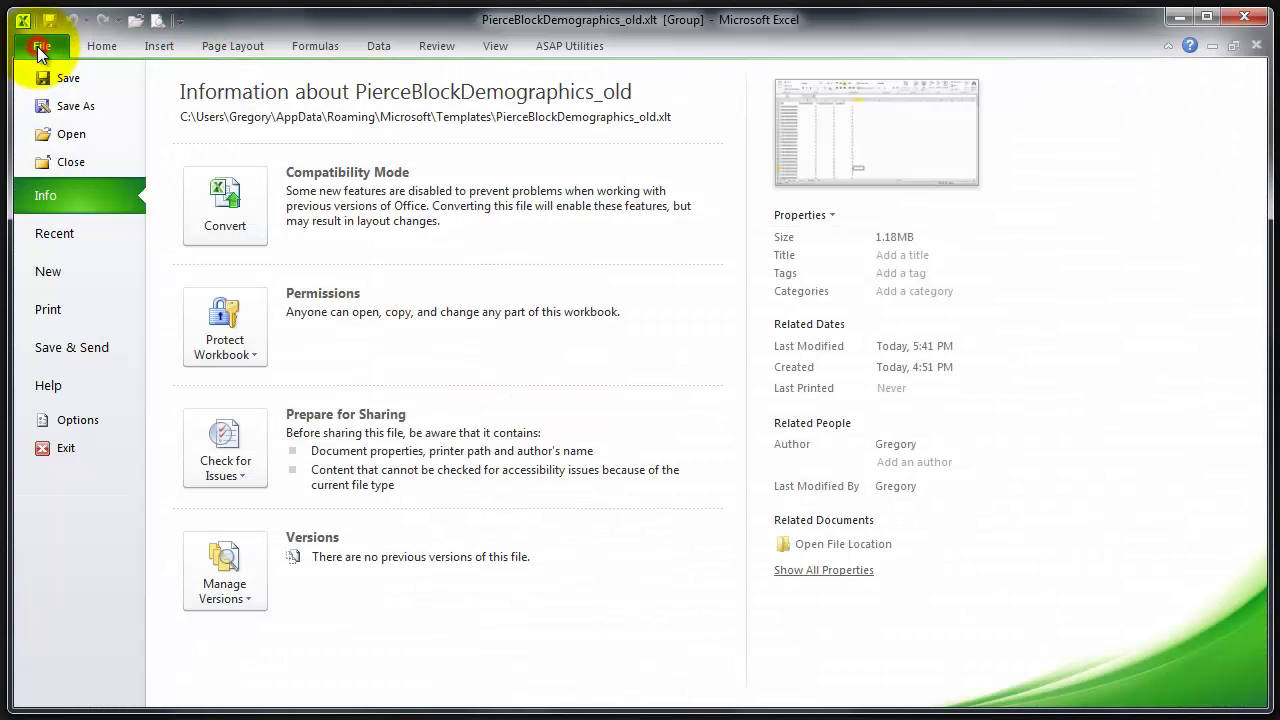
{"action": "left_click", "coordinate": [81, 105]}
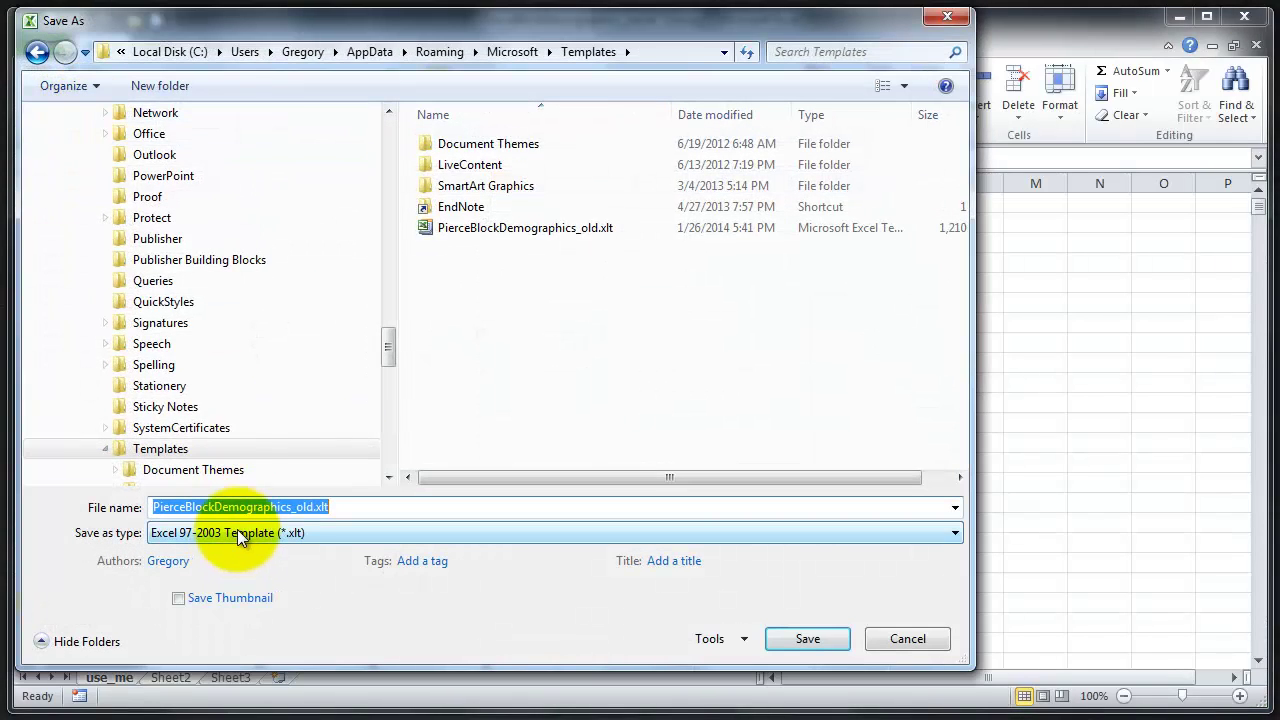
{"action": "left_click", "coordinate": [237, 532]}
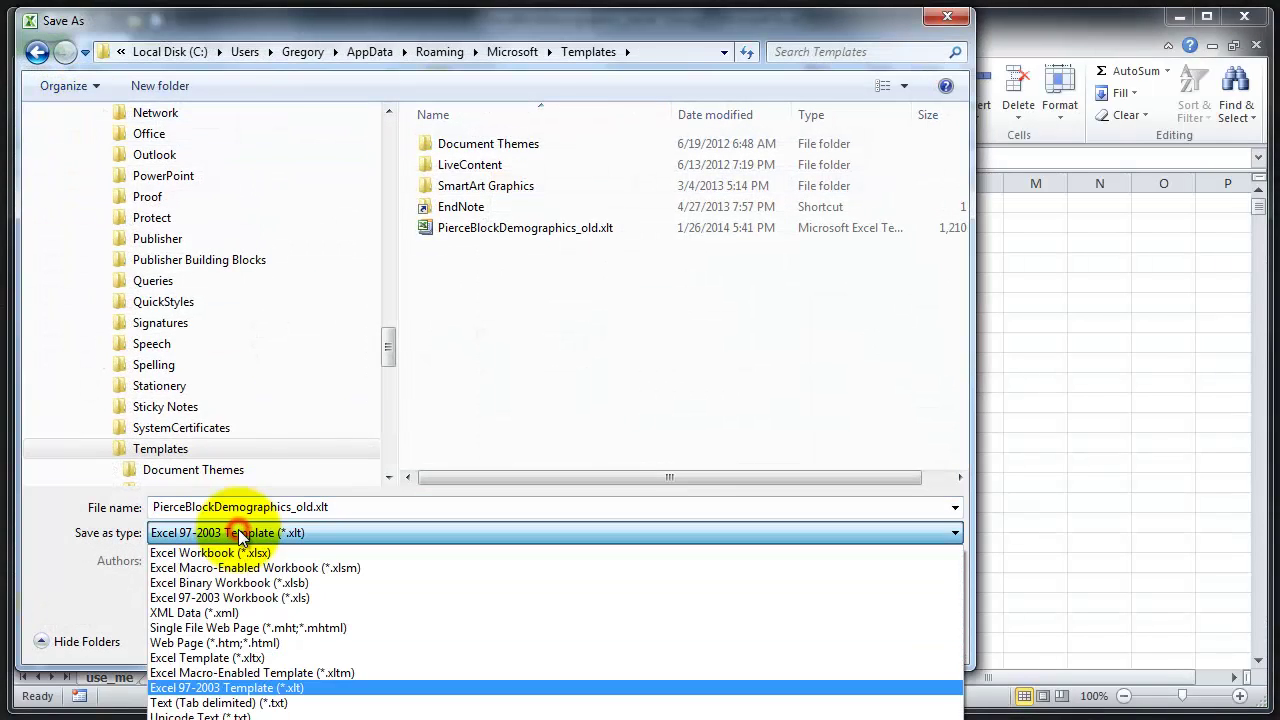
{"action": "left_click", "coordinate": [246, 597]}
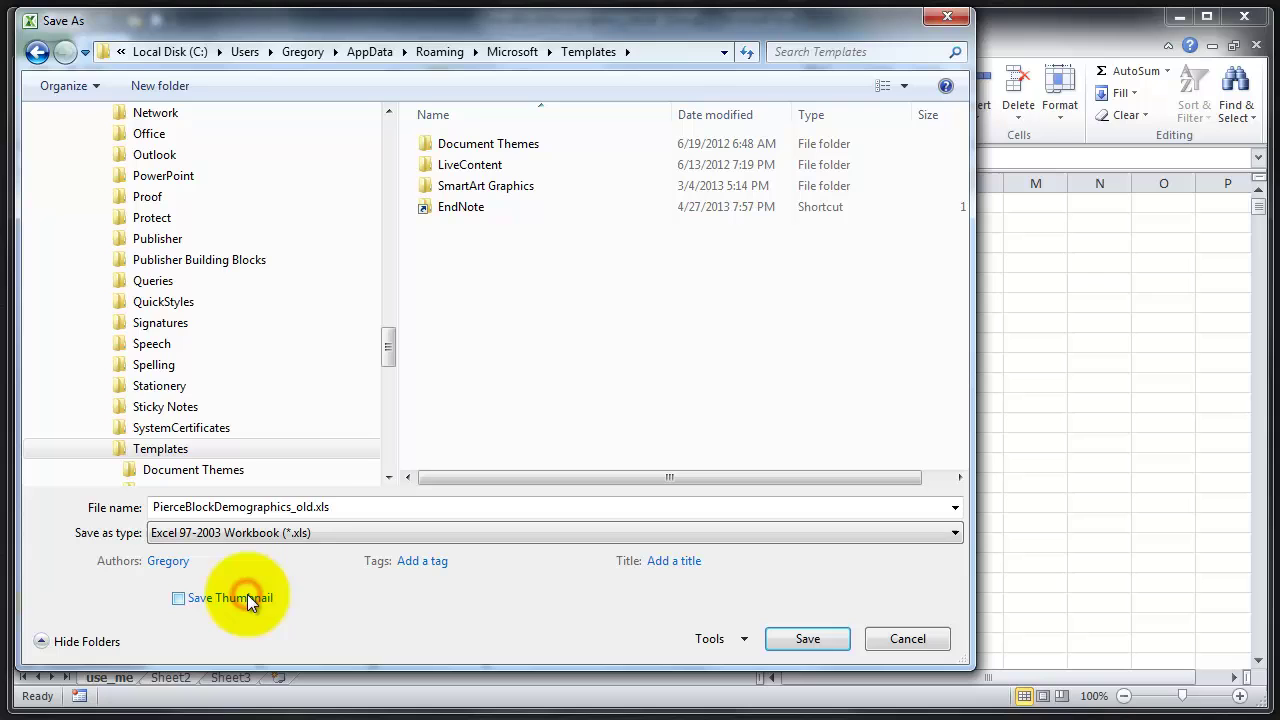
{"action": "left_click", "coordinate": [817, 640]}
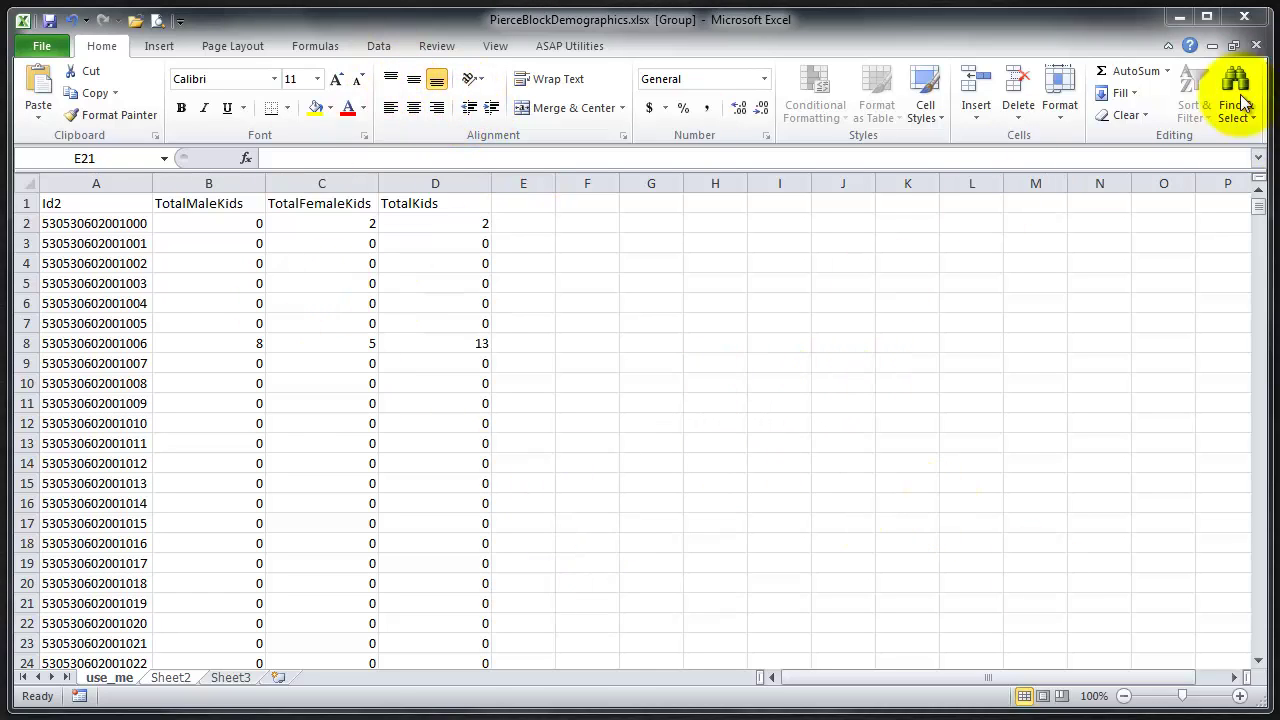
Close the PierceBlockDemographics and DEC_10_SF1_P14_metadata workbooks, and switch to the gwlgis_Lab_4_Map document in ArcMap with the Catalog shown.
{"action": "left_click", "coordinate": [1243, 20]}
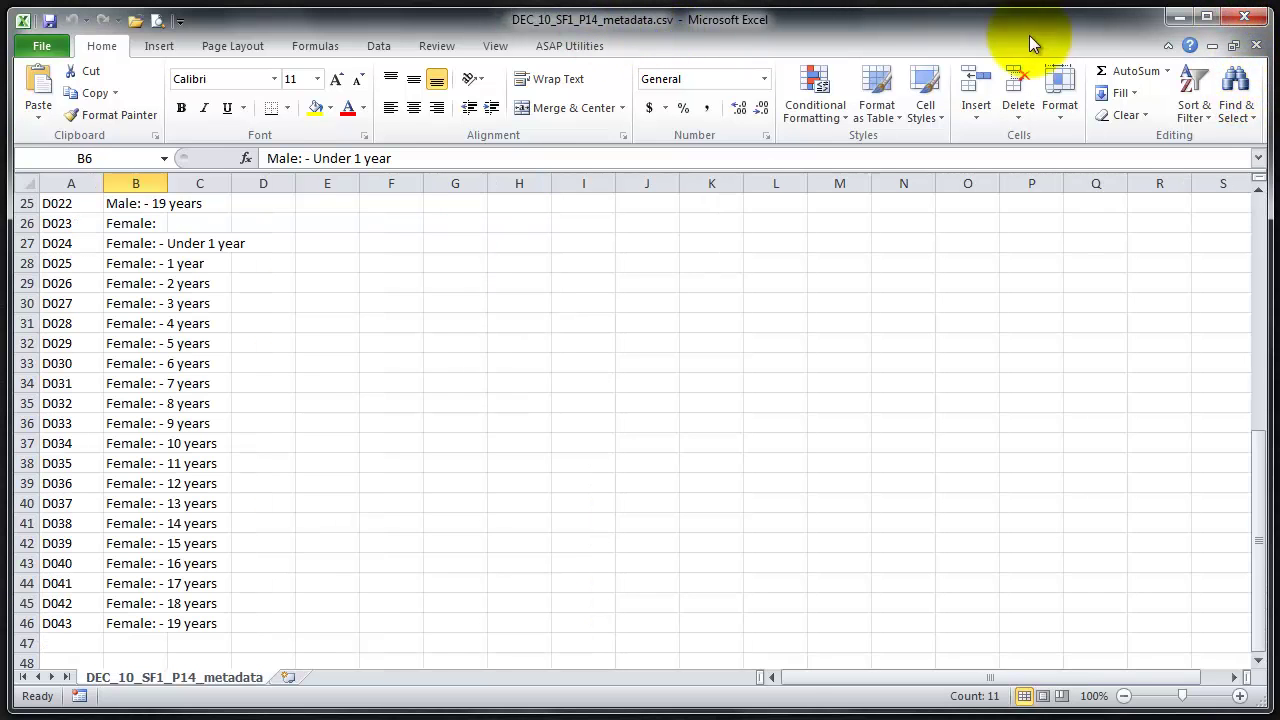
{"action": "left_click", "coordinate": [1246, 19]}
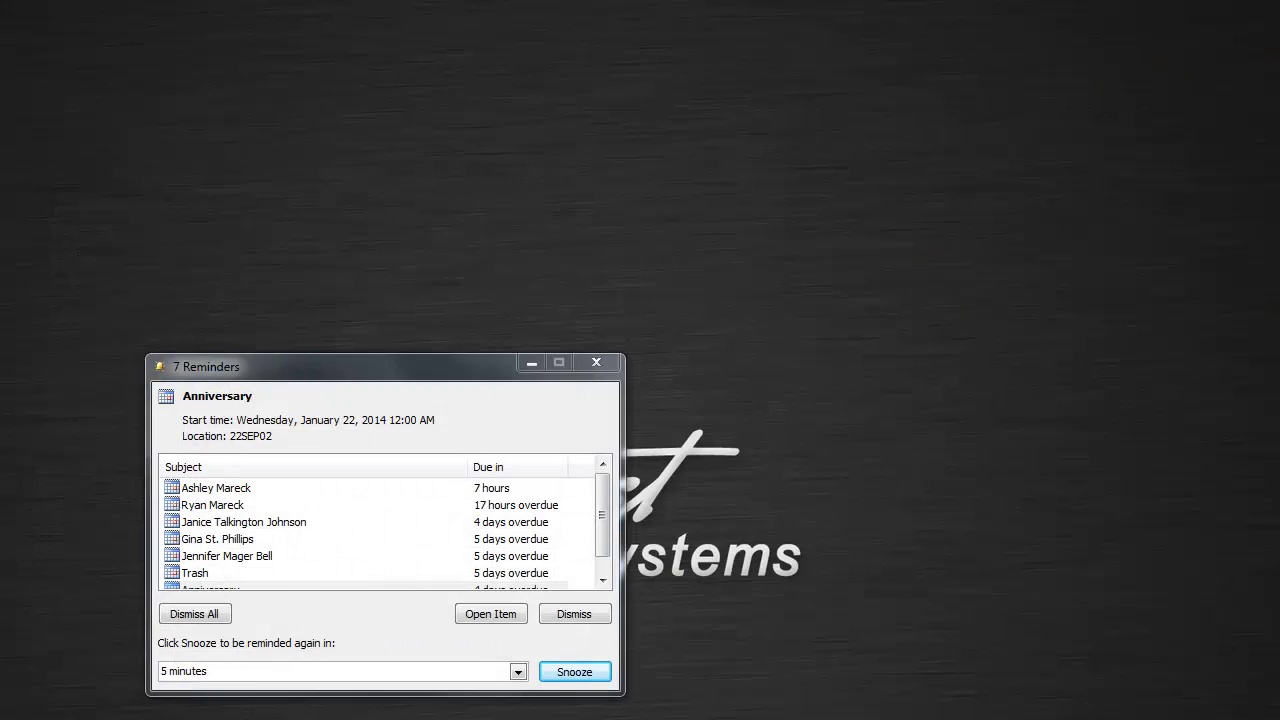
{"action": "left_click_drag", "start_coordinate": [461, 376], "coordinate": [449, 719]}
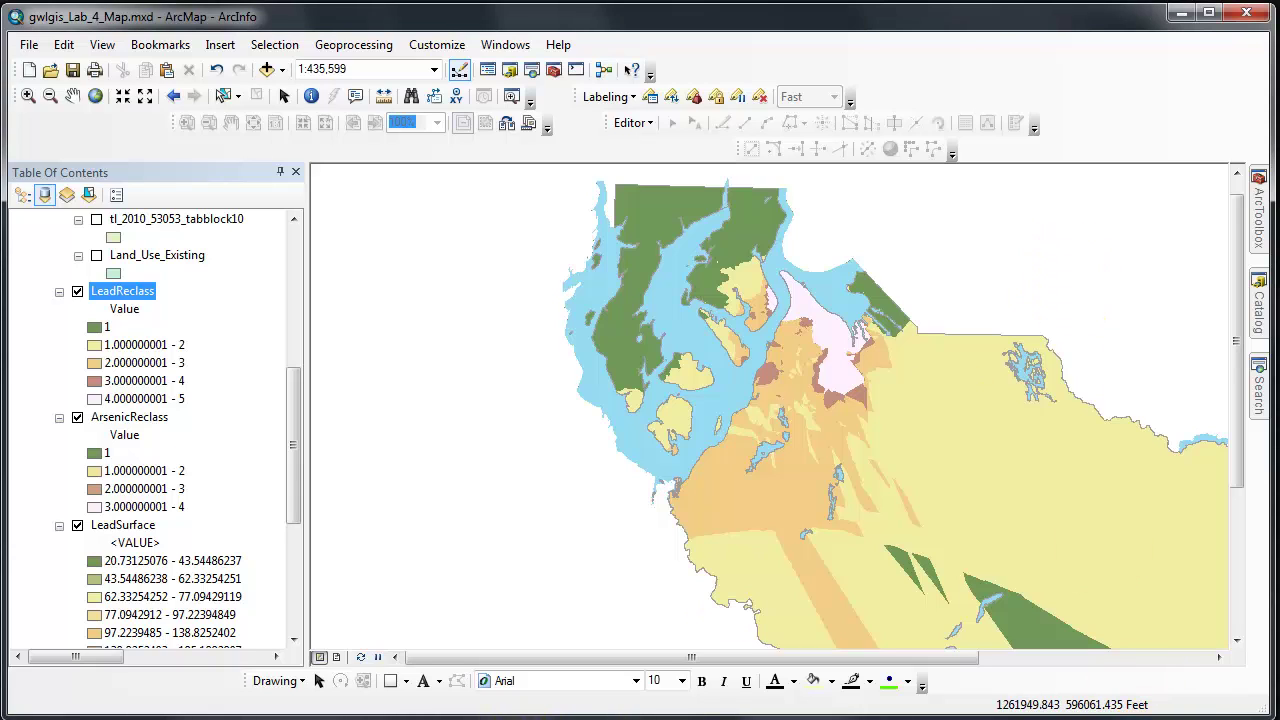
{"action": "left_click", "coordinate": [1259, 298]}
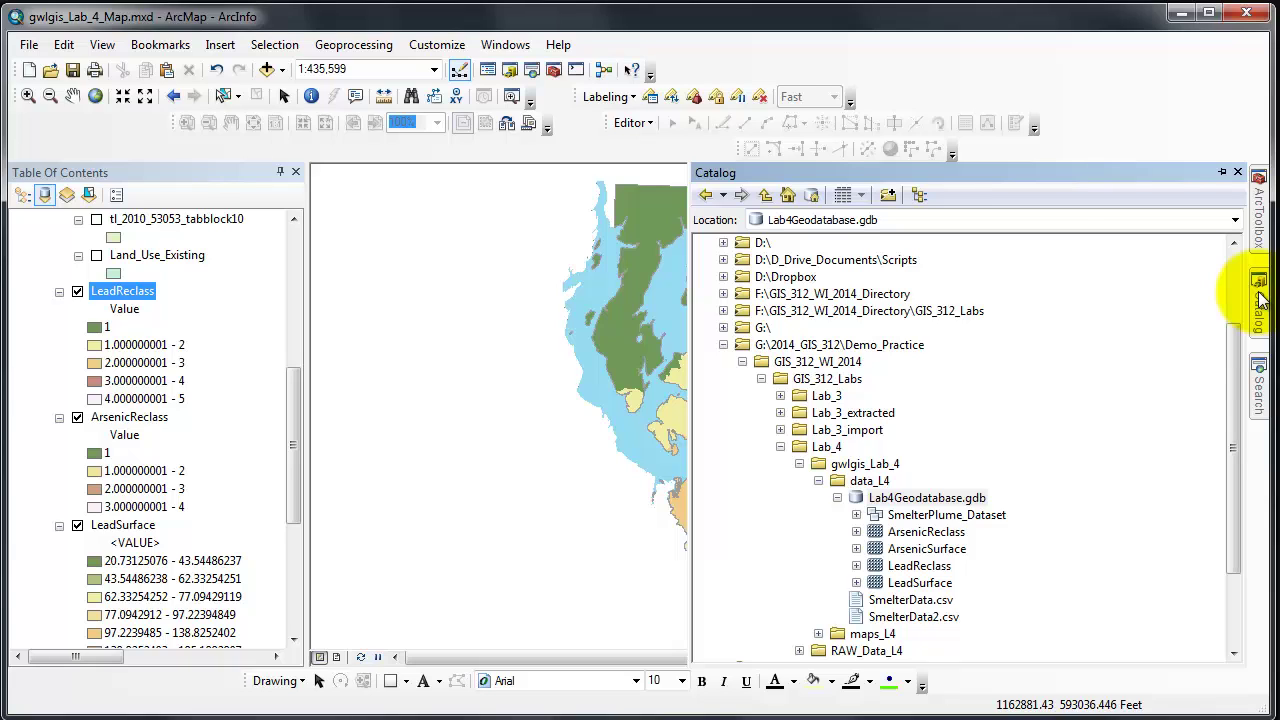
{"action": "right_click", "coordinate": [975, 505]}
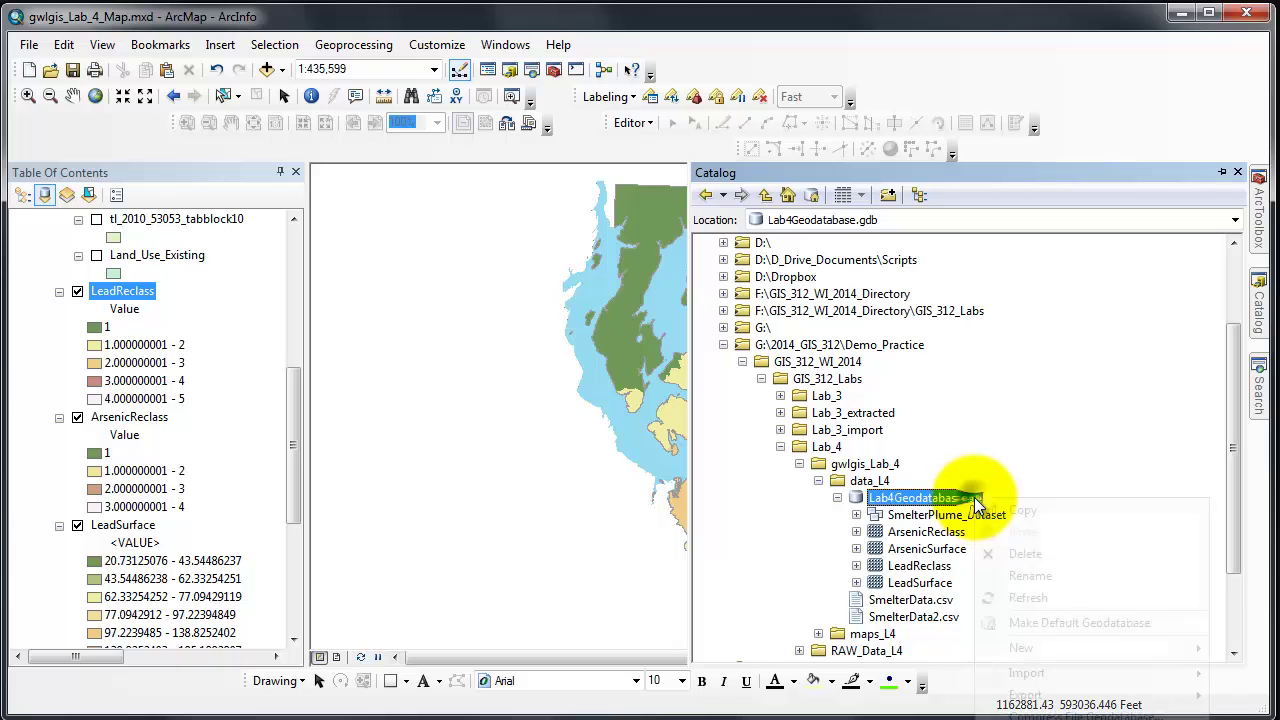
{"action": "mouse_move", "coordinate": [1050, 675]}
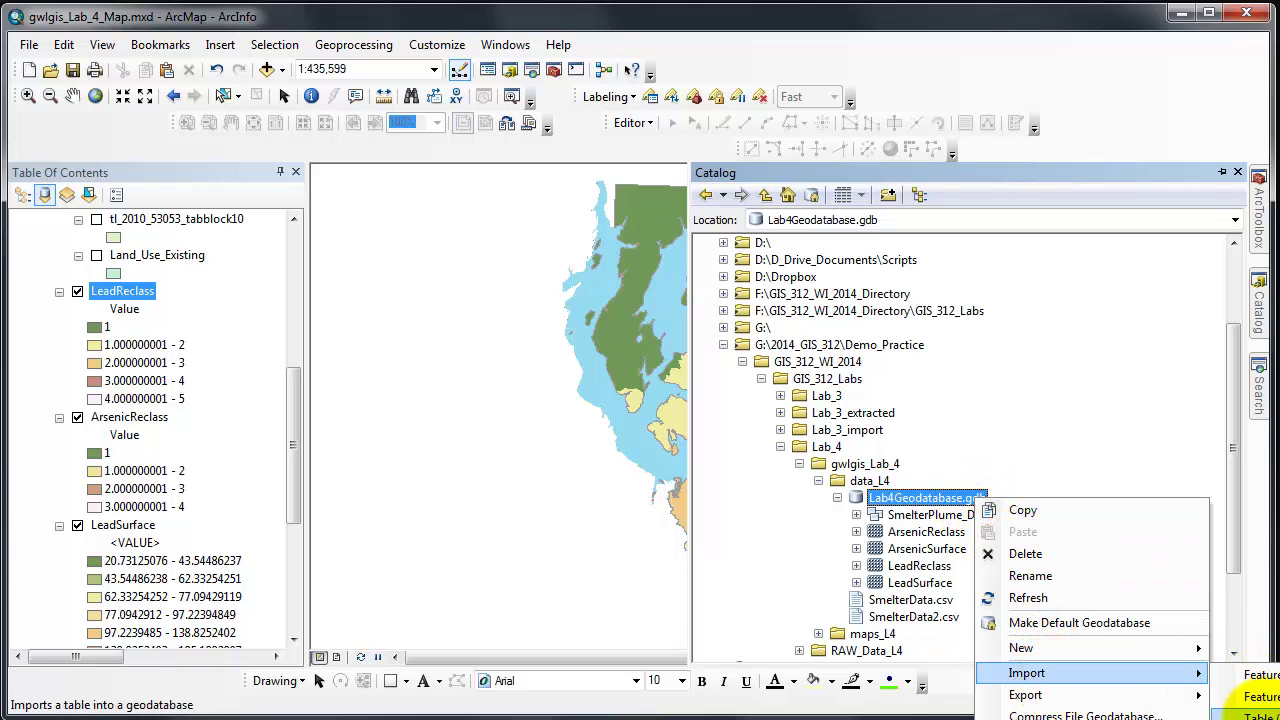
{"action": "left_click", "coordinate": [1229, 432]}
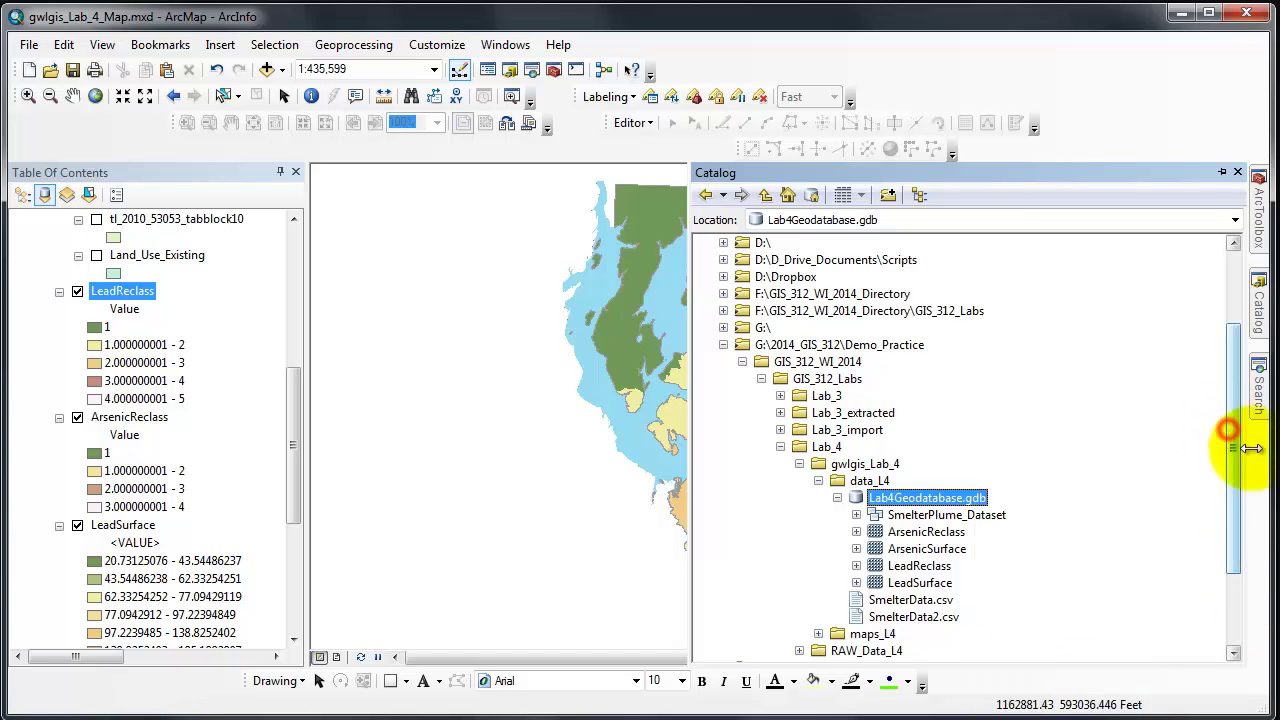
{"action": "left_click_drag", "start_coordinate": [1268, 476], "coordinate": [1091, 457]}
{"action": "mouse_move", "coordinate": [1075, 300]}
{"action": "right_click", "coordinate": [789, 500]}
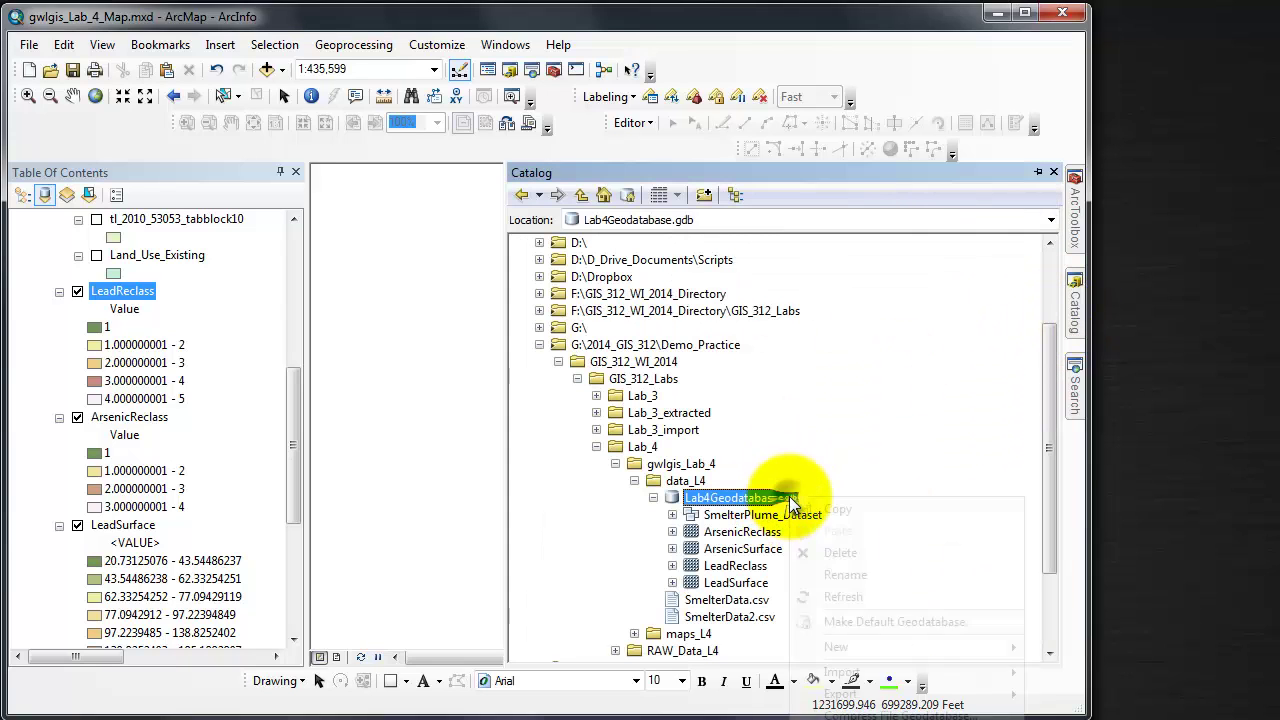
{"action": "mouse_move", "coordinate": [875, 670]}
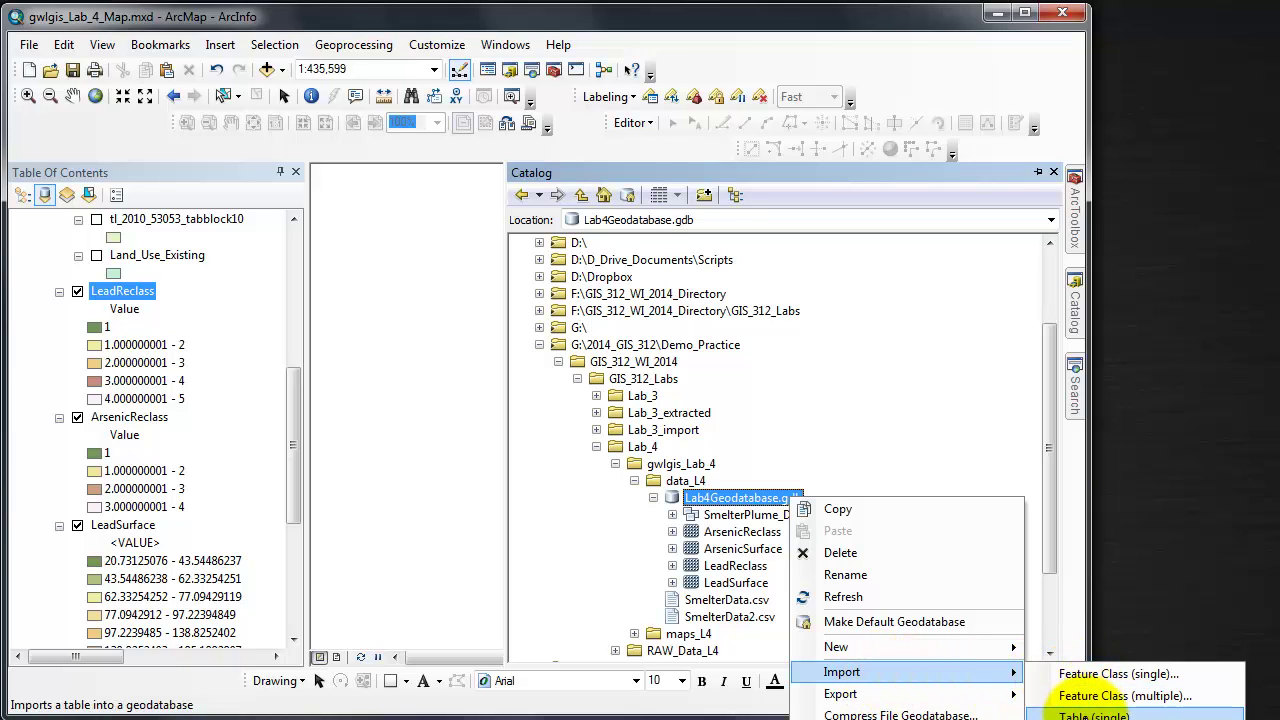
{"action": "left_click", "coordinate": [1050, 368]}
Start a single-table import into Lab4Geodatabase.gdb in the data_L4 folder.
{"action": "left_click_drag", "start_coordinate": [1050, 368], "coordinate": [1048, 451]}
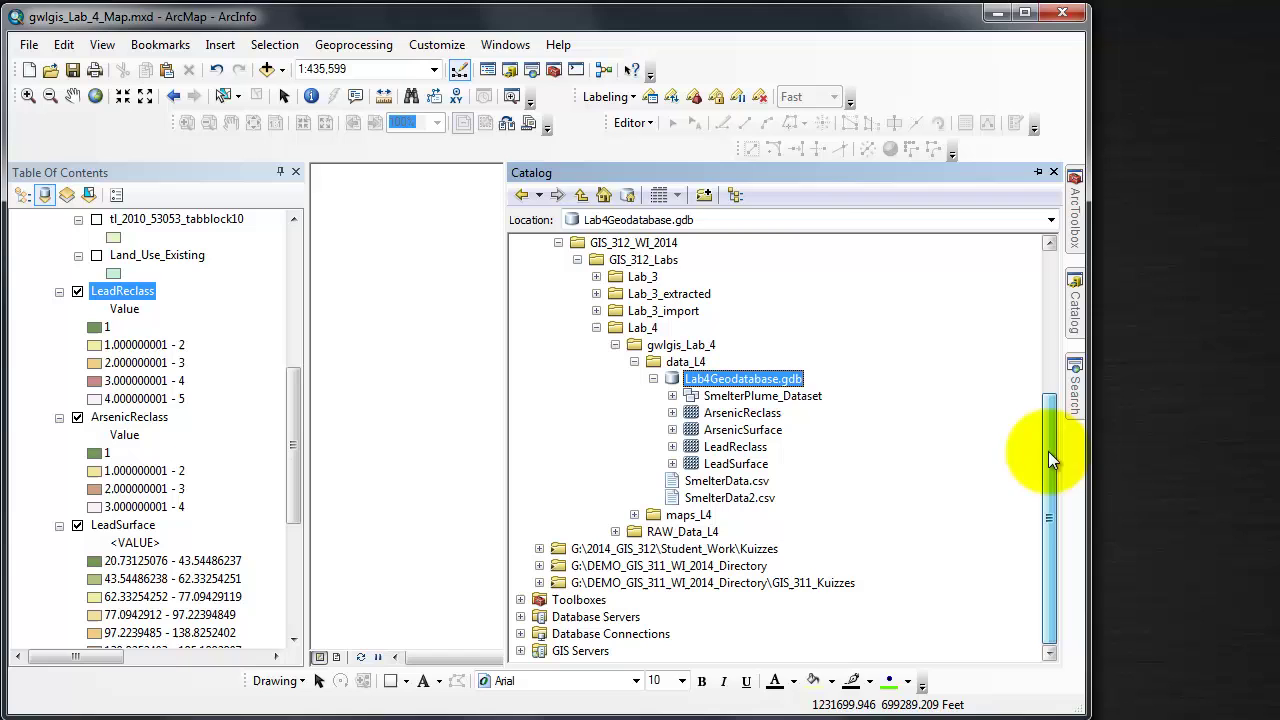
{"action": "right_click", "coordinate": [763, 382]}
{"action": "mouse_move", "coordinate": [948, 563]}
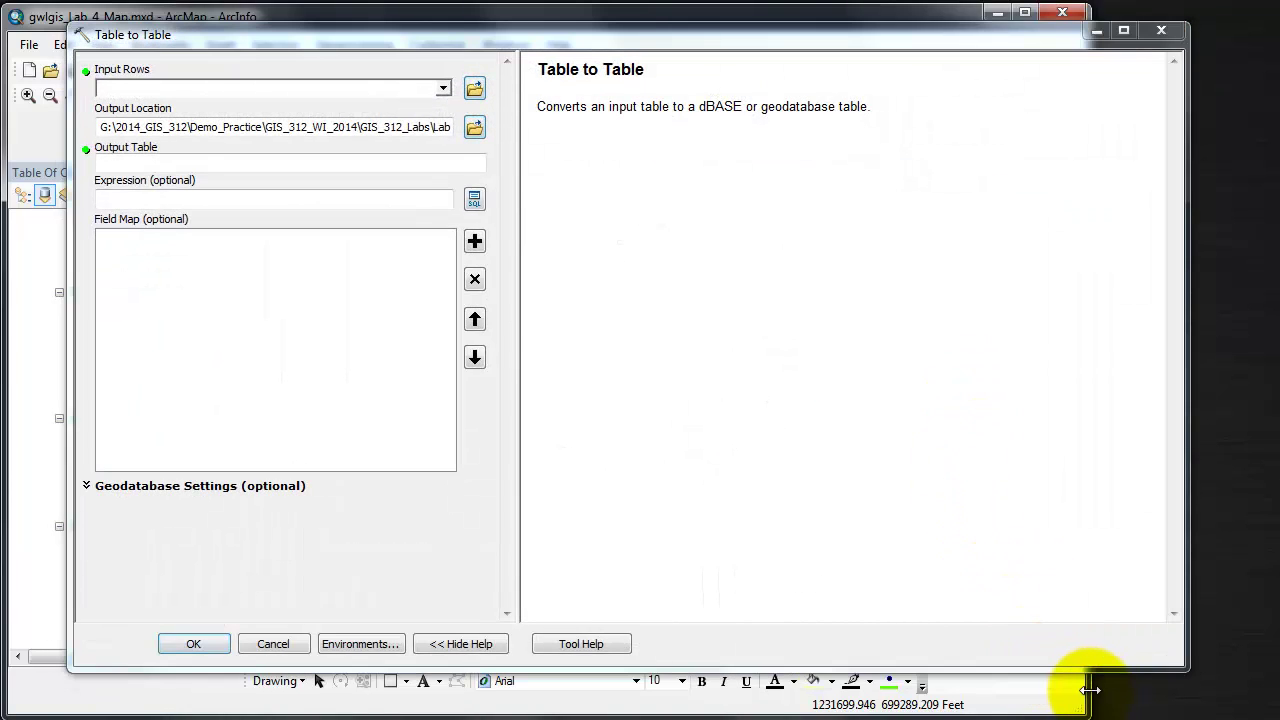
{"action": "left_click_drag", "start_coordinate": [1090, 690], "coordinate": [1272, 686]}
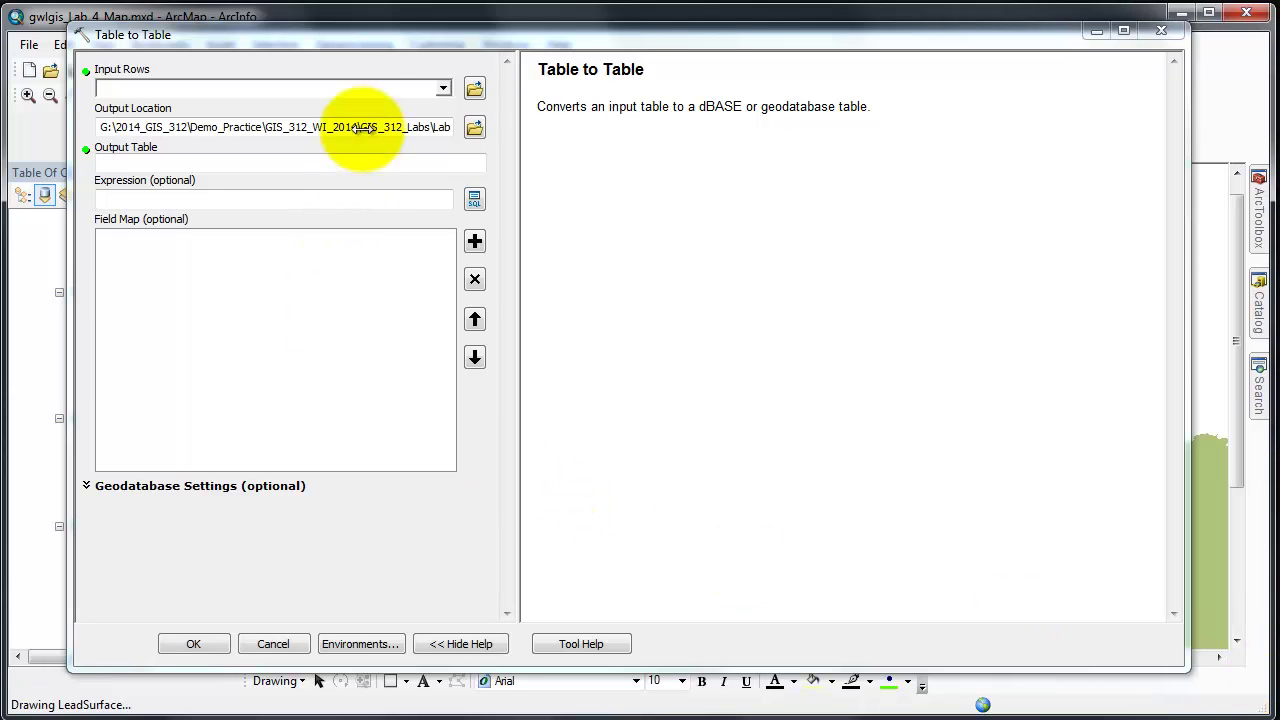
Set the input rows to the use_me$DEC_10_SF1_P14_with_ann table of PierceBlockDemographics.xlsx in the data_L4 folder.
{"action": "left_click", "coordinate": [442, 88]}
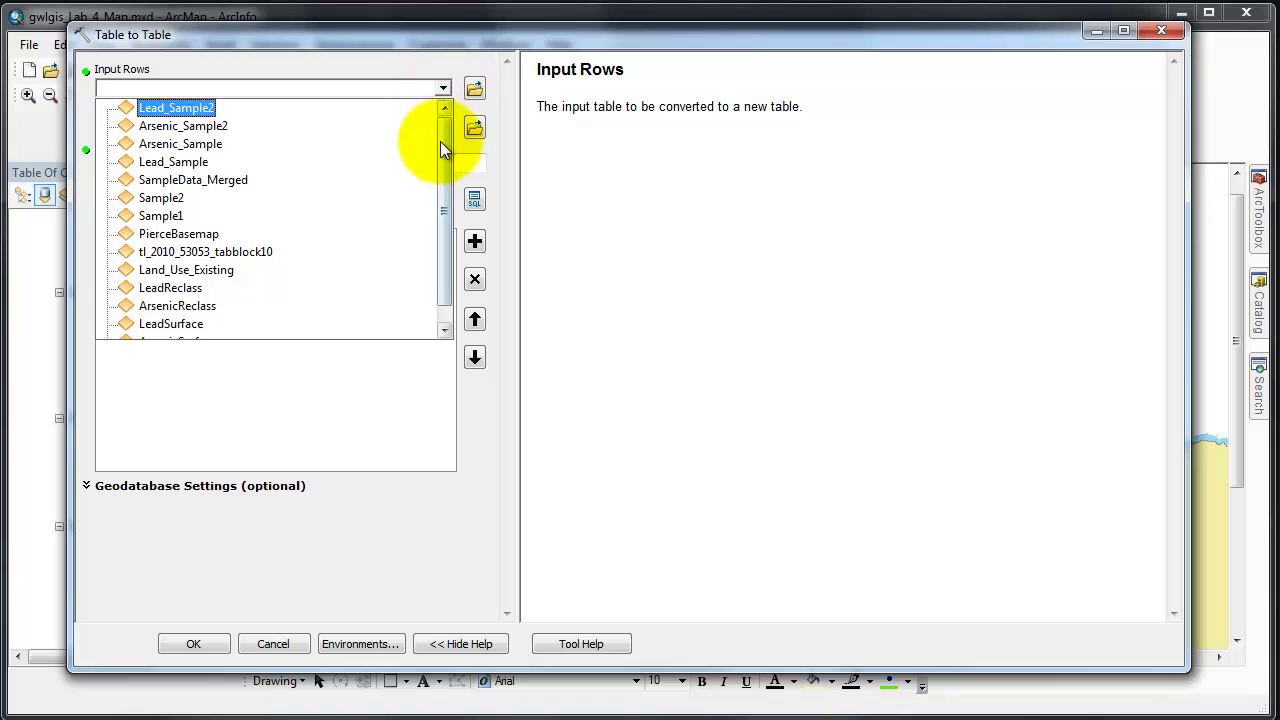
{"action": "left_click", "coordinate": [474, 88]}
{"action": "left_click", "coordinate": [474, 88]}
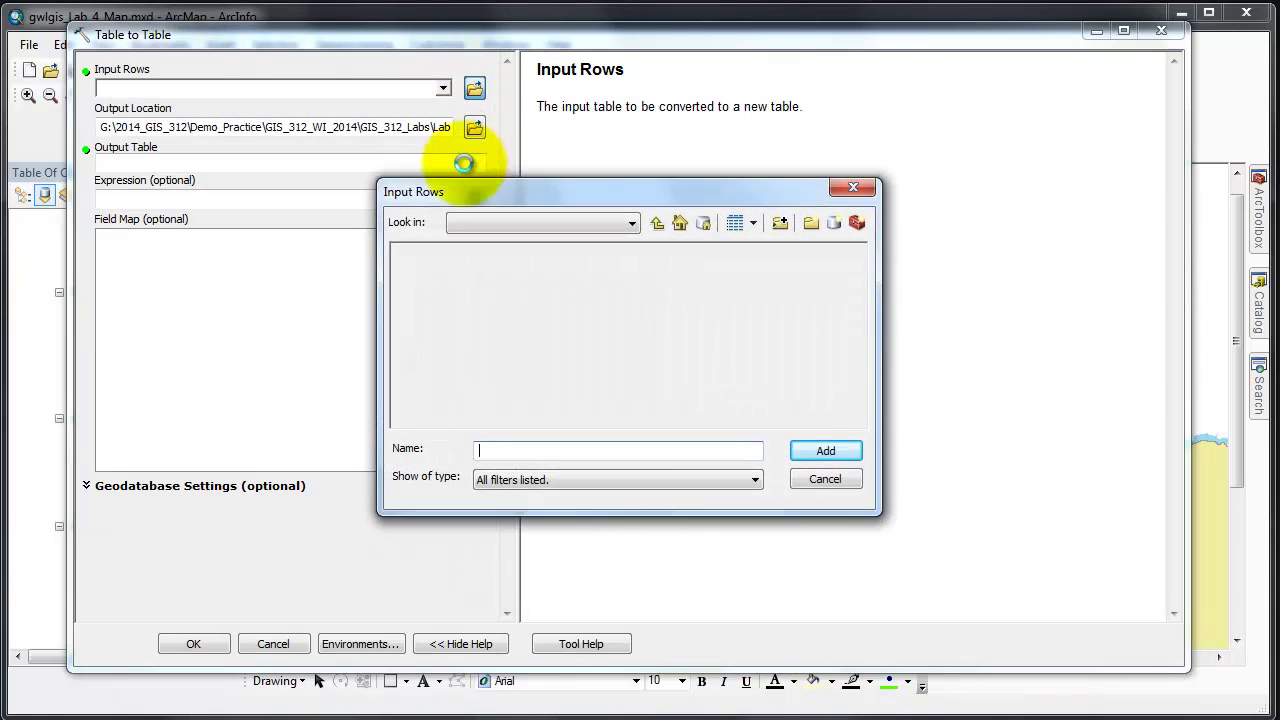
{"action": "left_click", "coordinate": [658, 222]}
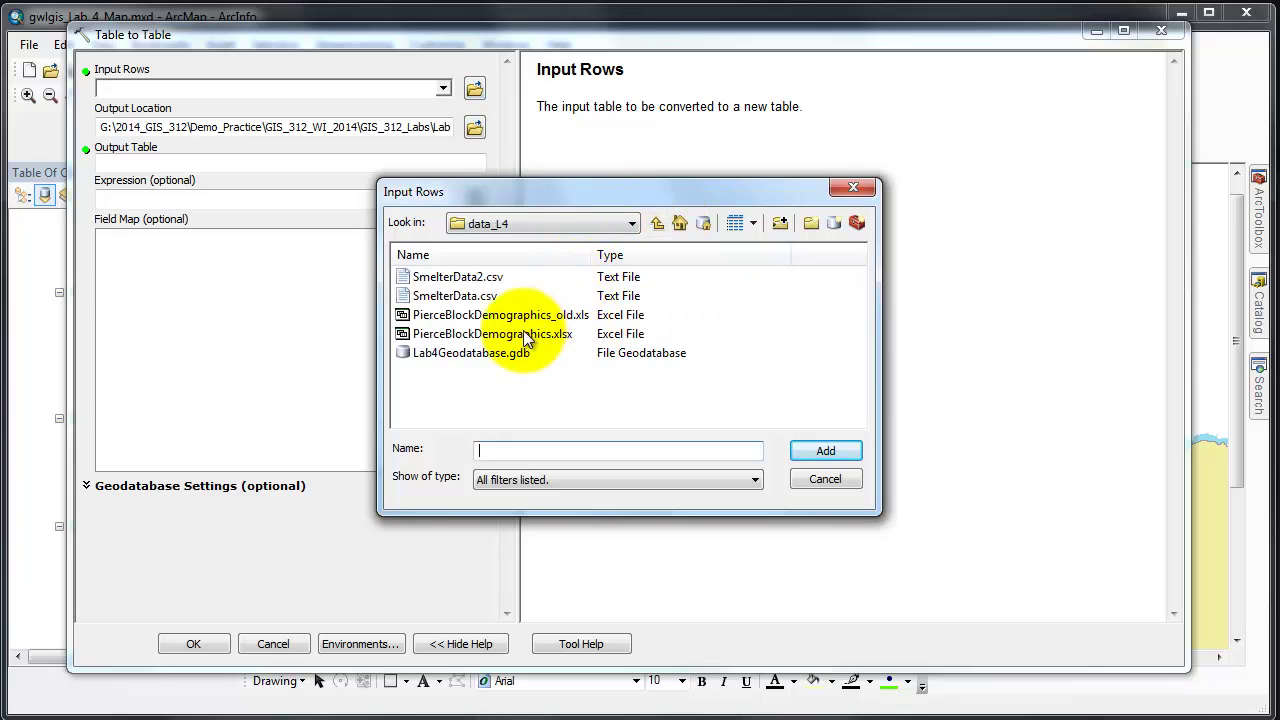
{"action": "left_click", "coordinate": [450, 335]}
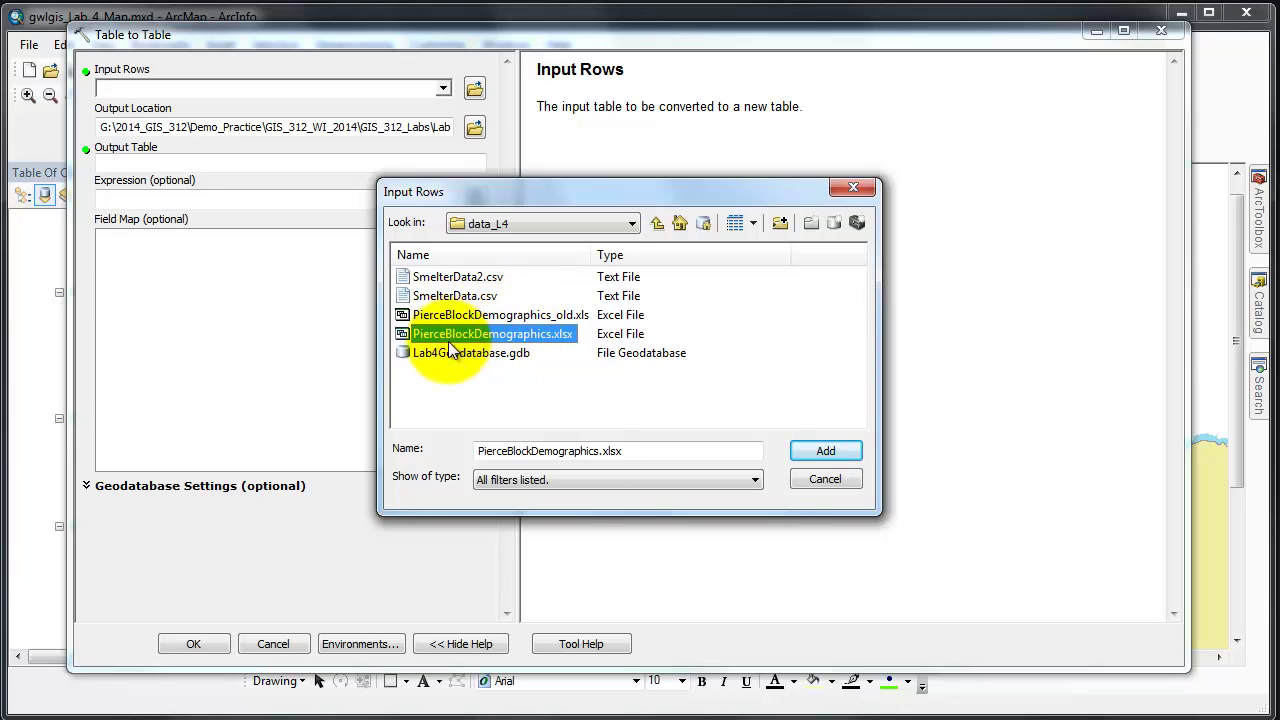
{"action": "left_click", "coordinate": [822, 450]}
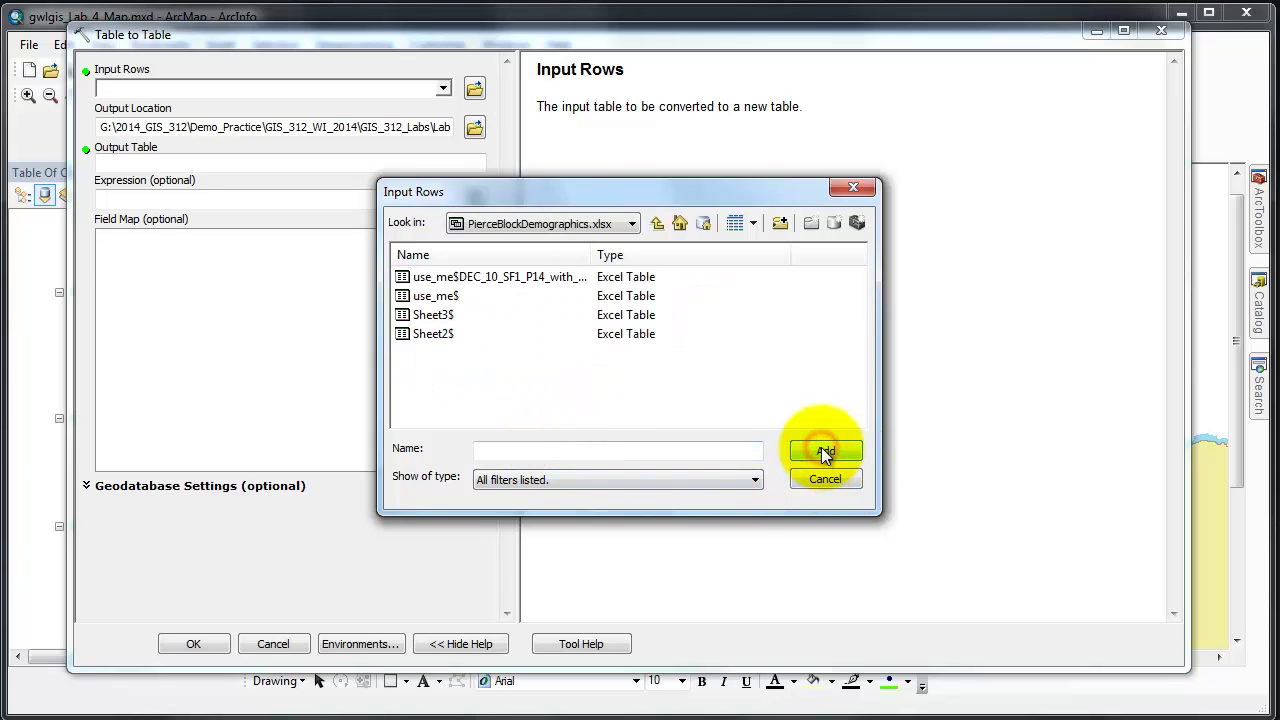
{"action": "left_click", "coordinate": [441, 275]}
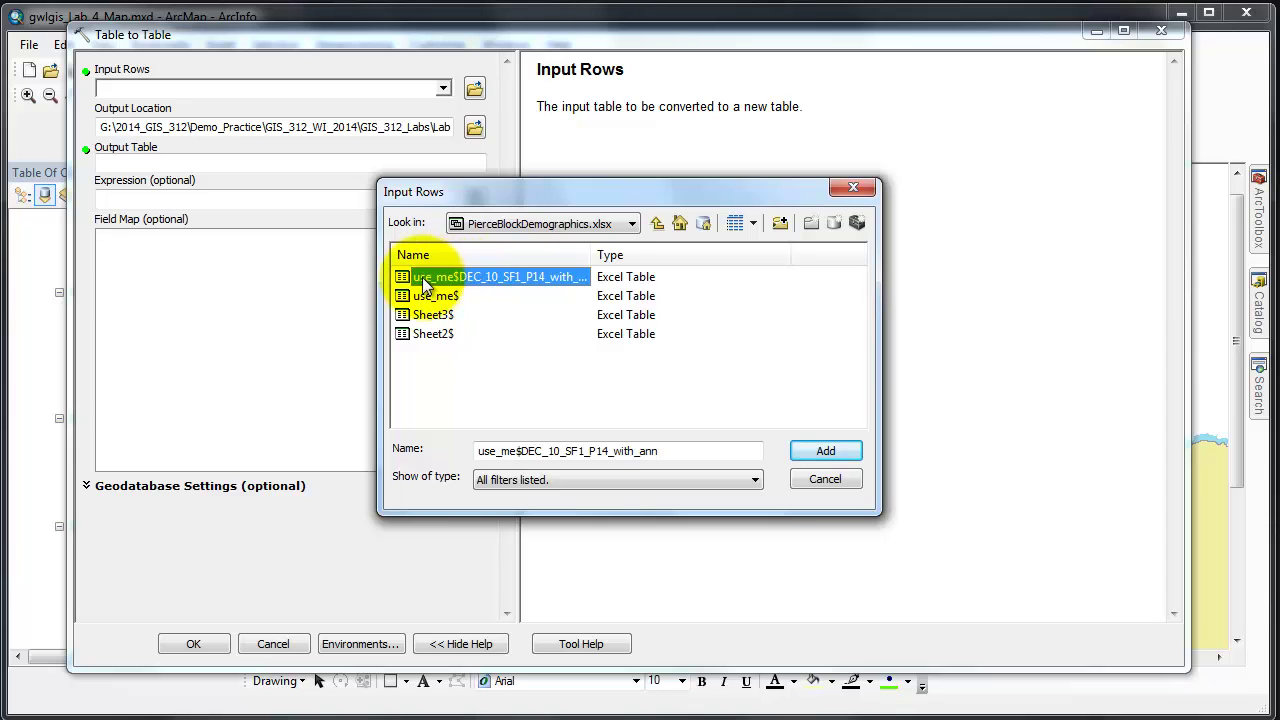
{"action": "left_click", "coordinate": [826, 451]}
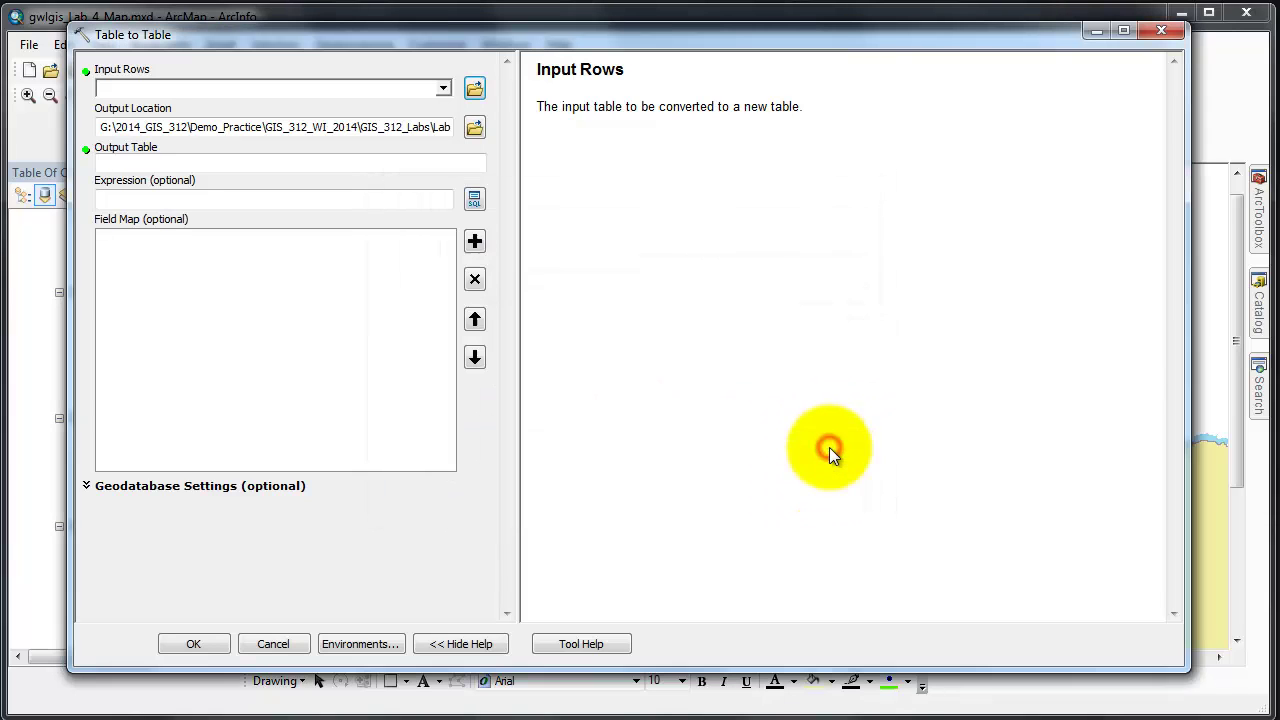
Name the output table PierceBlockDemographics and set its output location to Lab4Geodatabase.gdb in the data_L4 folder.
{"action": "left_click", "coordinate": [323, 164]}
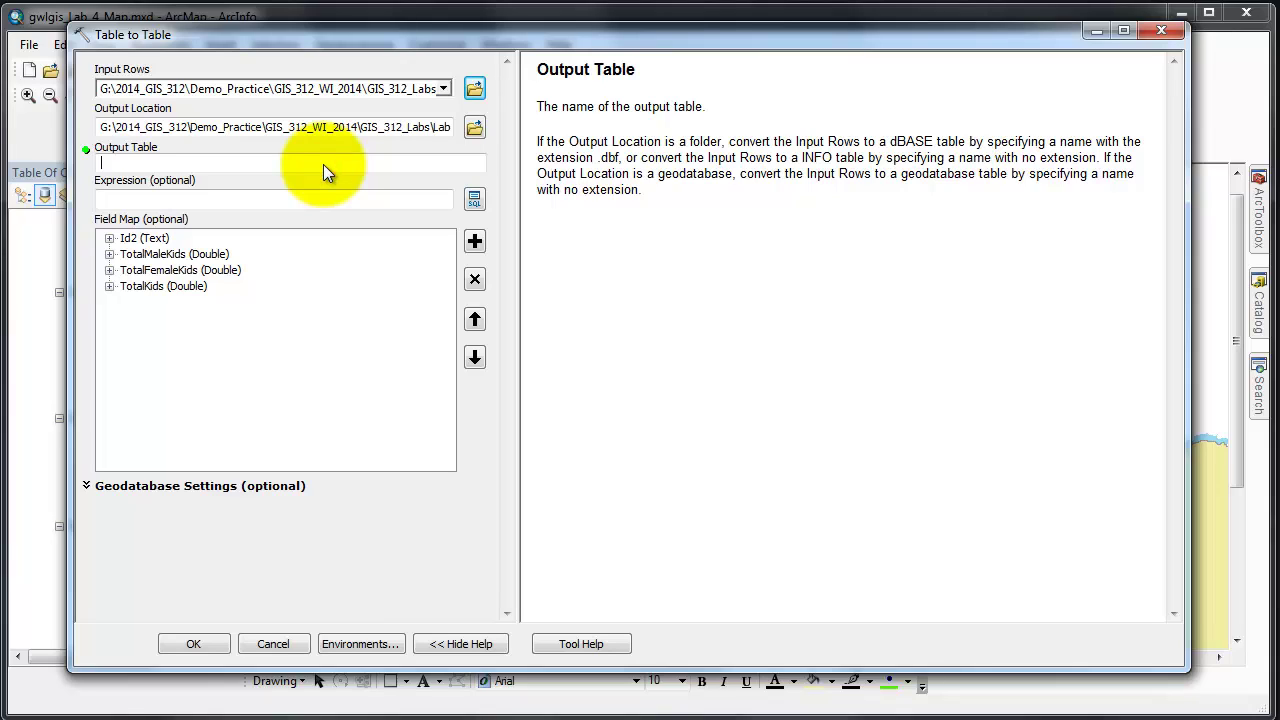
{"action": "type", "text": "PierceBlockDemographics"}
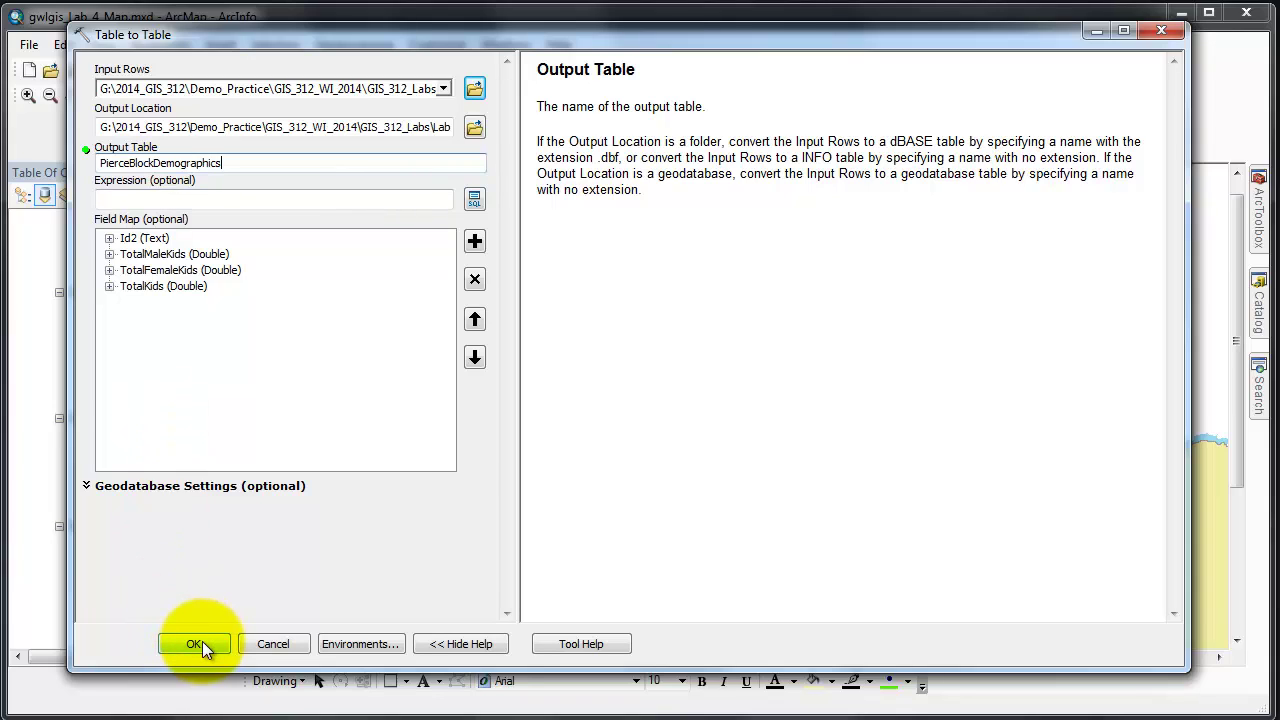
{"action": "left_click", "coordinate": [476, 129]}
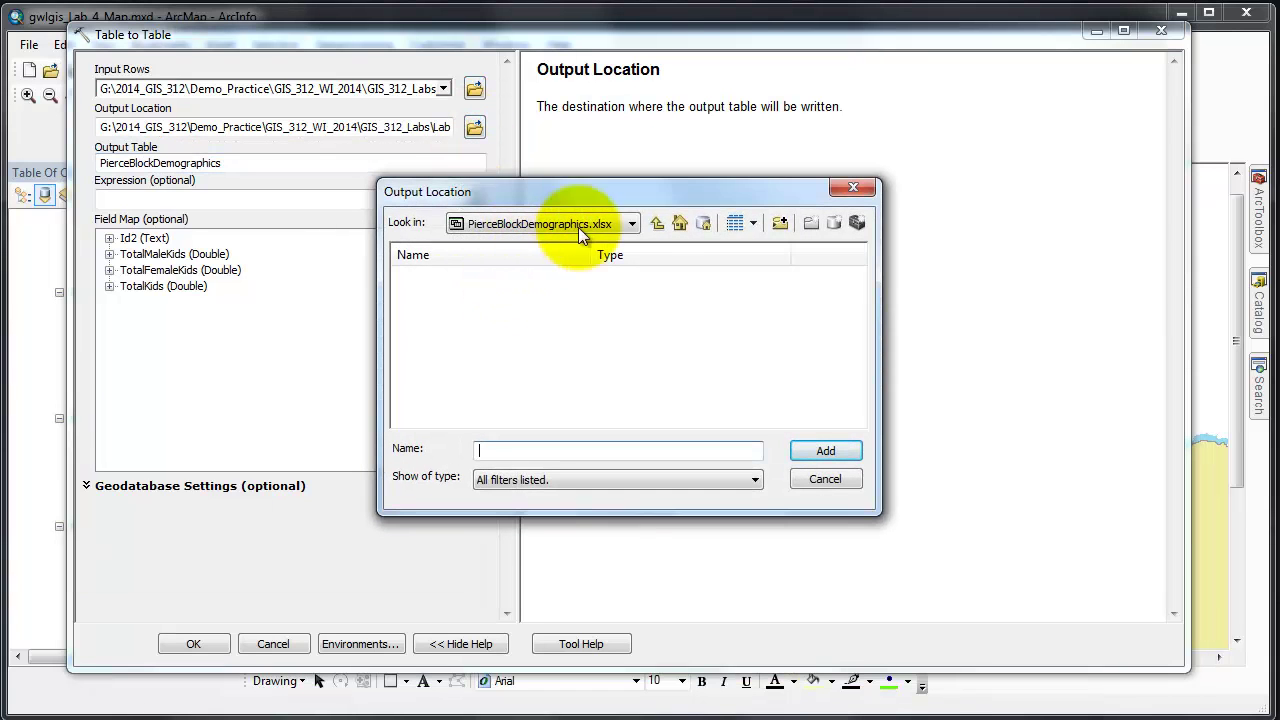
{"action": "left_click", "coordinate": [657, 225]}
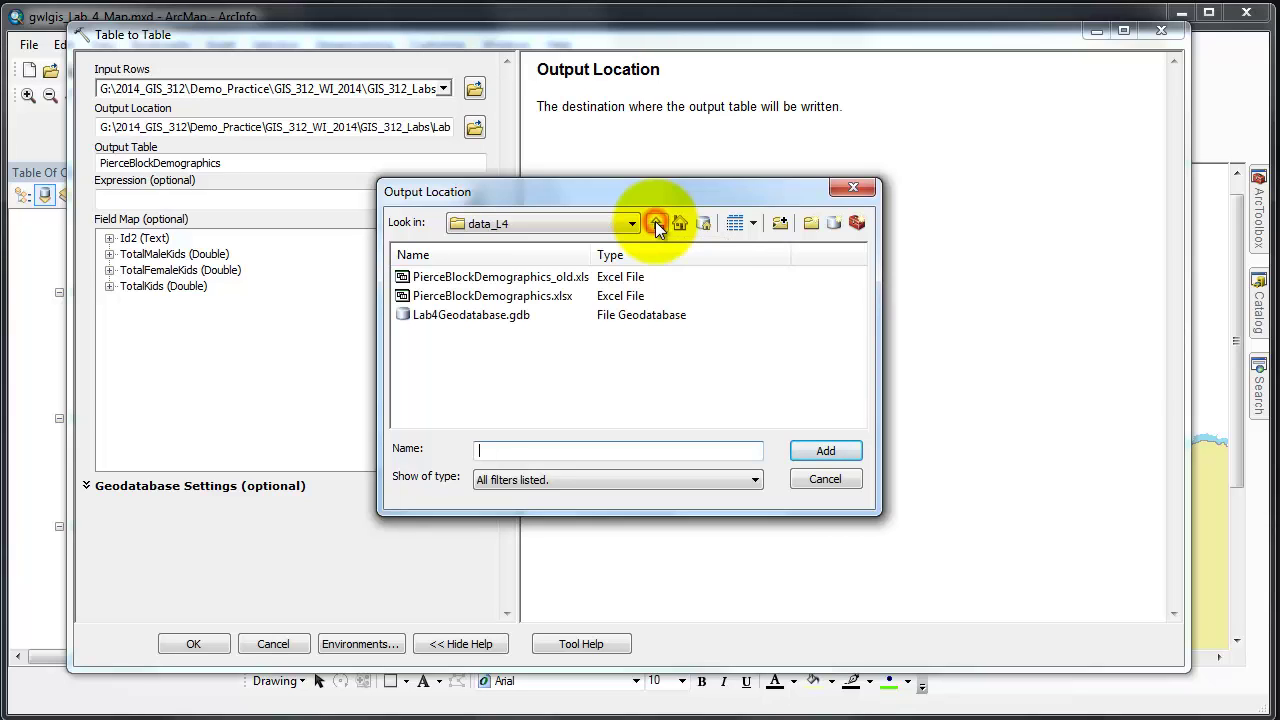
{"action": "double_click", "coordinate": [480, 316]}
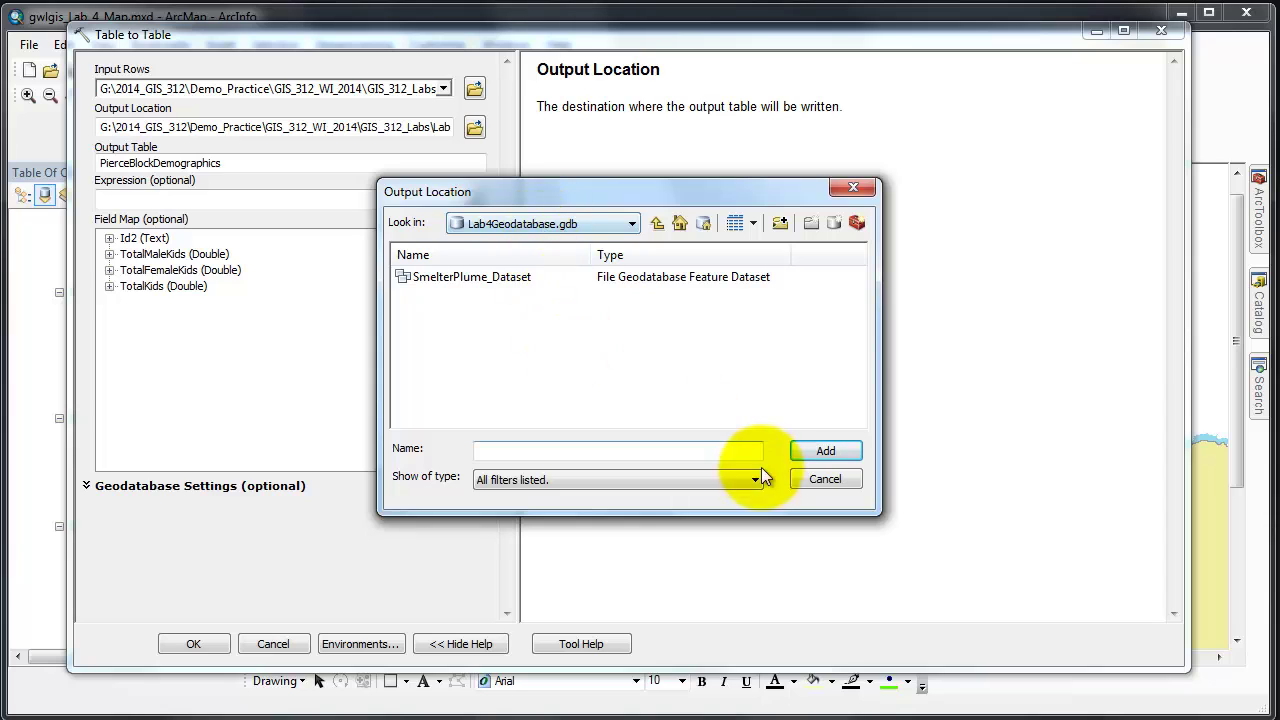
{"action": "left_click", "coordinate": [657, 223]}
{"action": "left_click", "coordinate": [496, 315]}
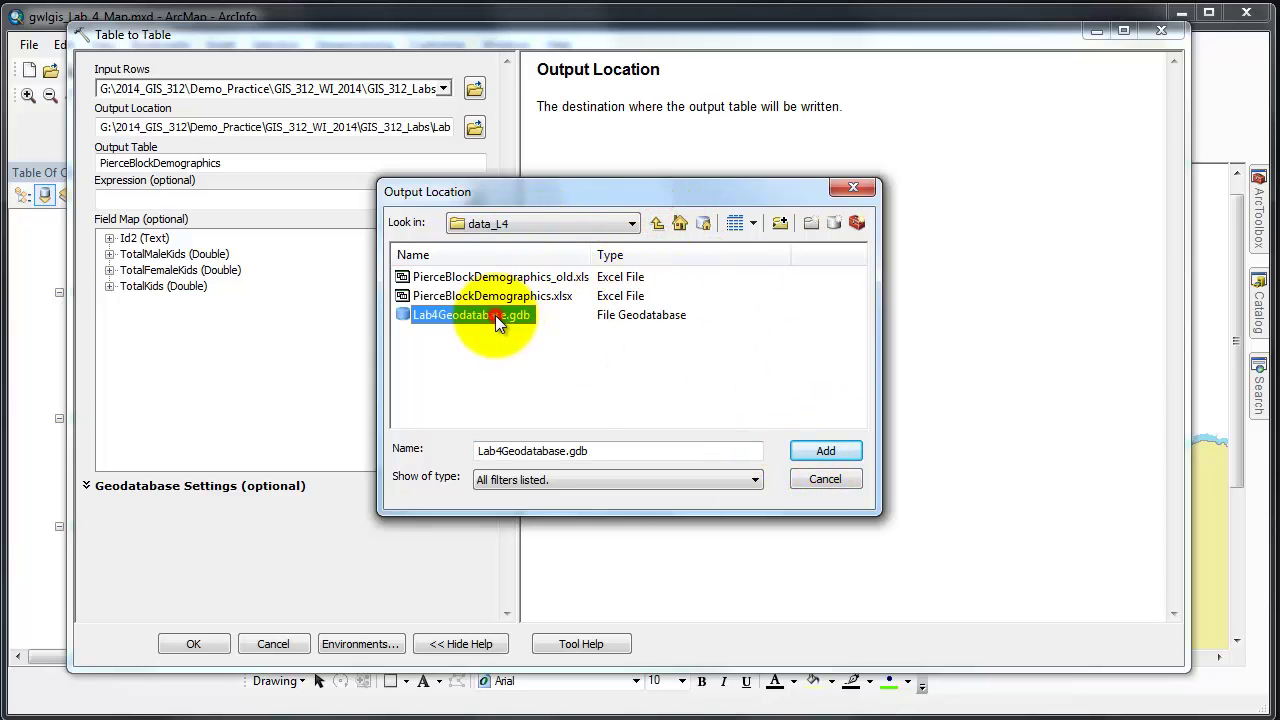
{"action": "left_click", "coordinate": [822, 450]}
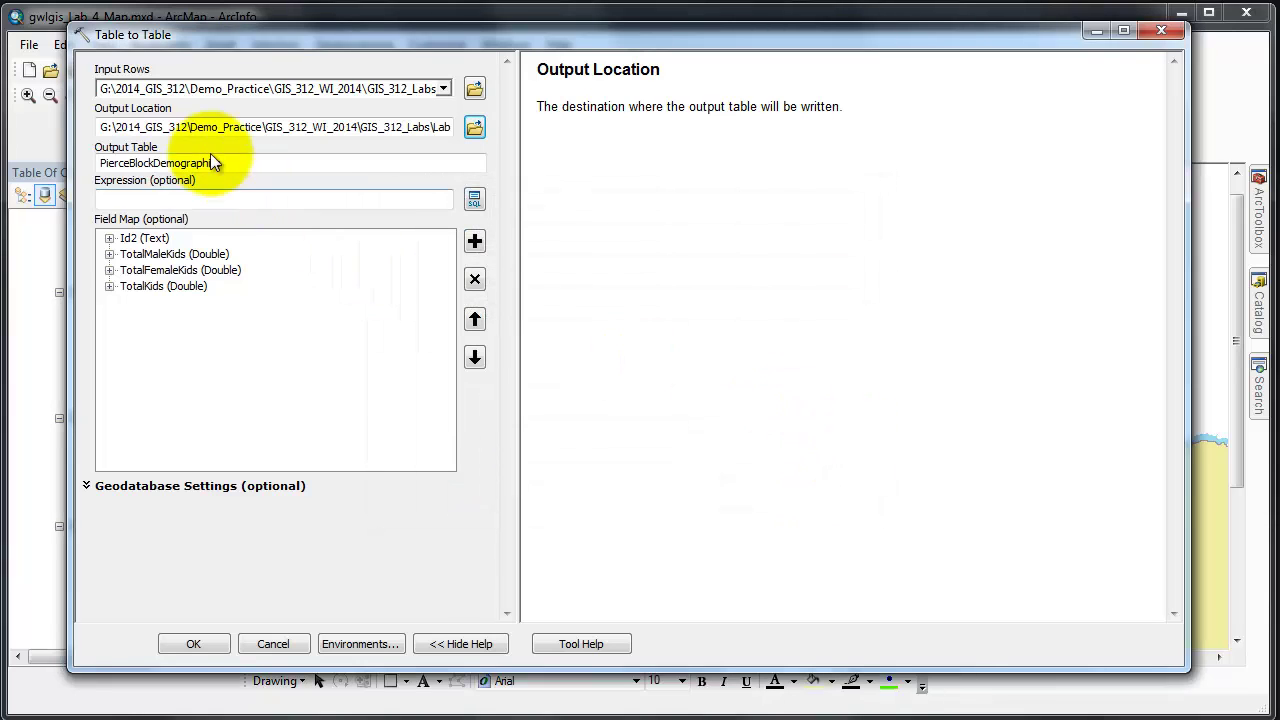
Run the Table to Table conversion, dismiss its completion report and locate the imported table in the map's contents list.
{"action": "left_click", "coordinate": [190, 650]}
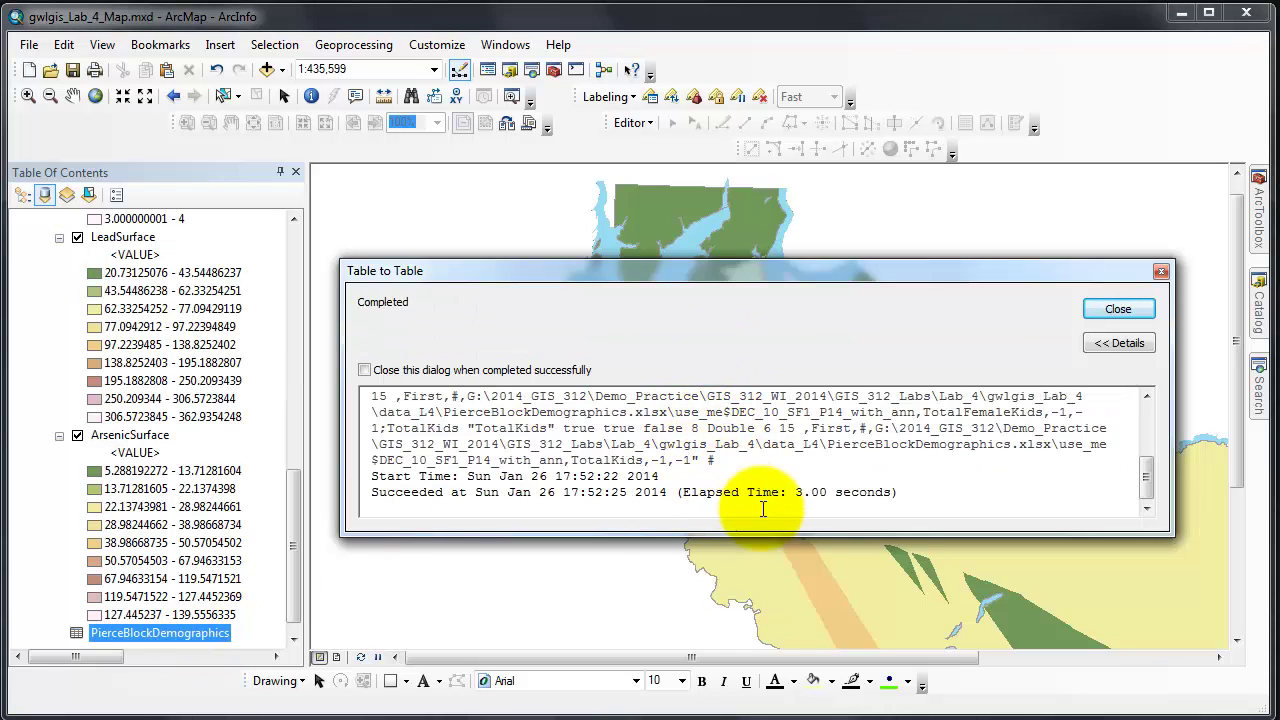
{"action": "left_click", "coordinate": [1118, 309]}
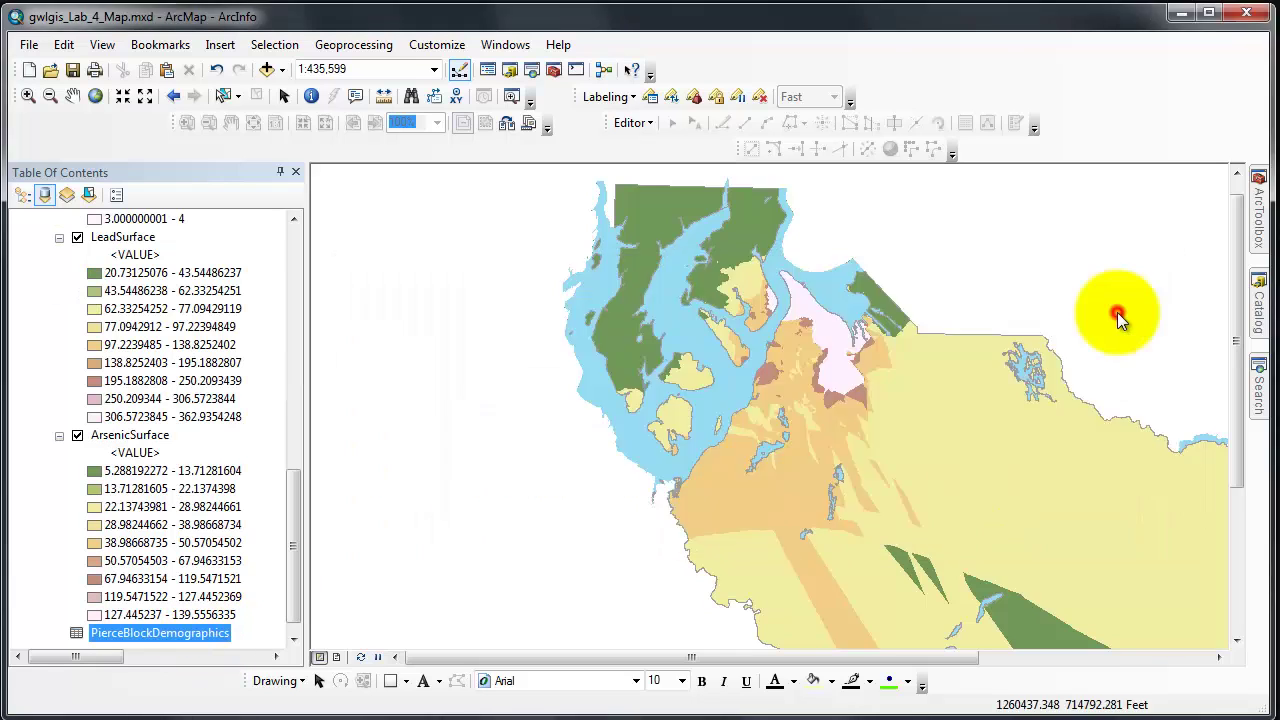
{"action": "left_click_drag", "start_coordinate": [294, 491], "coordinate": [286, 566]}
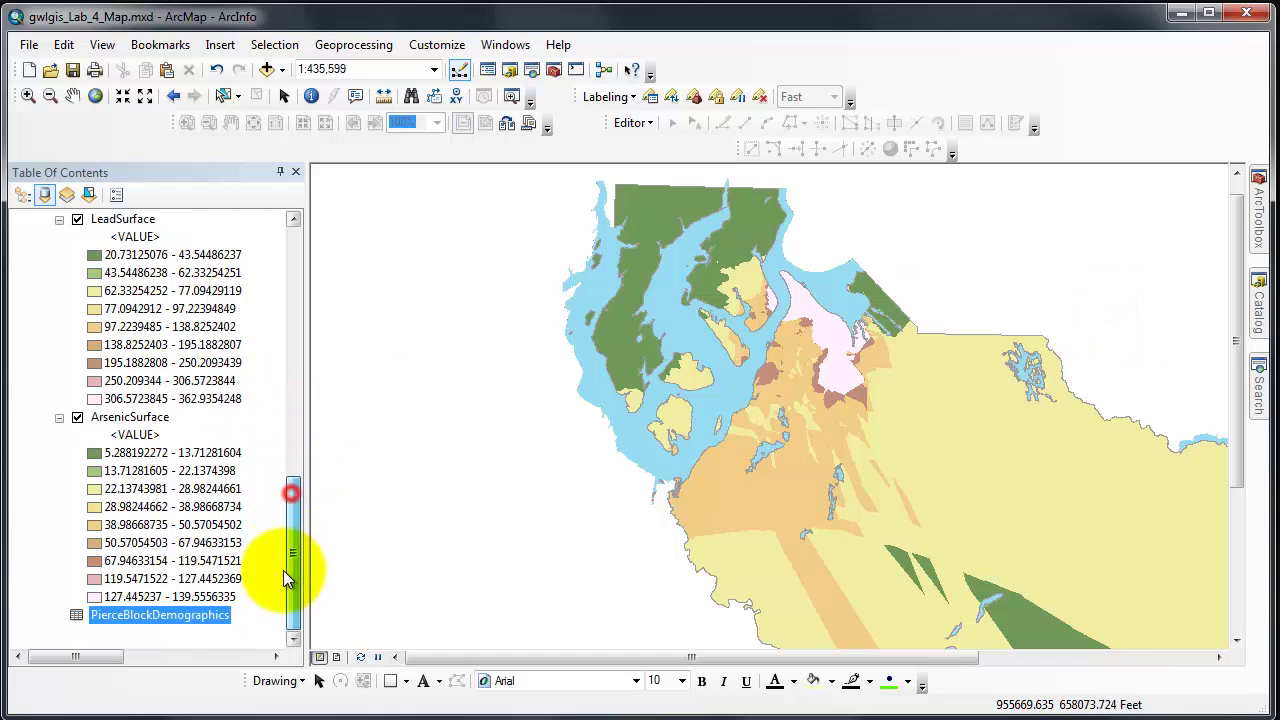